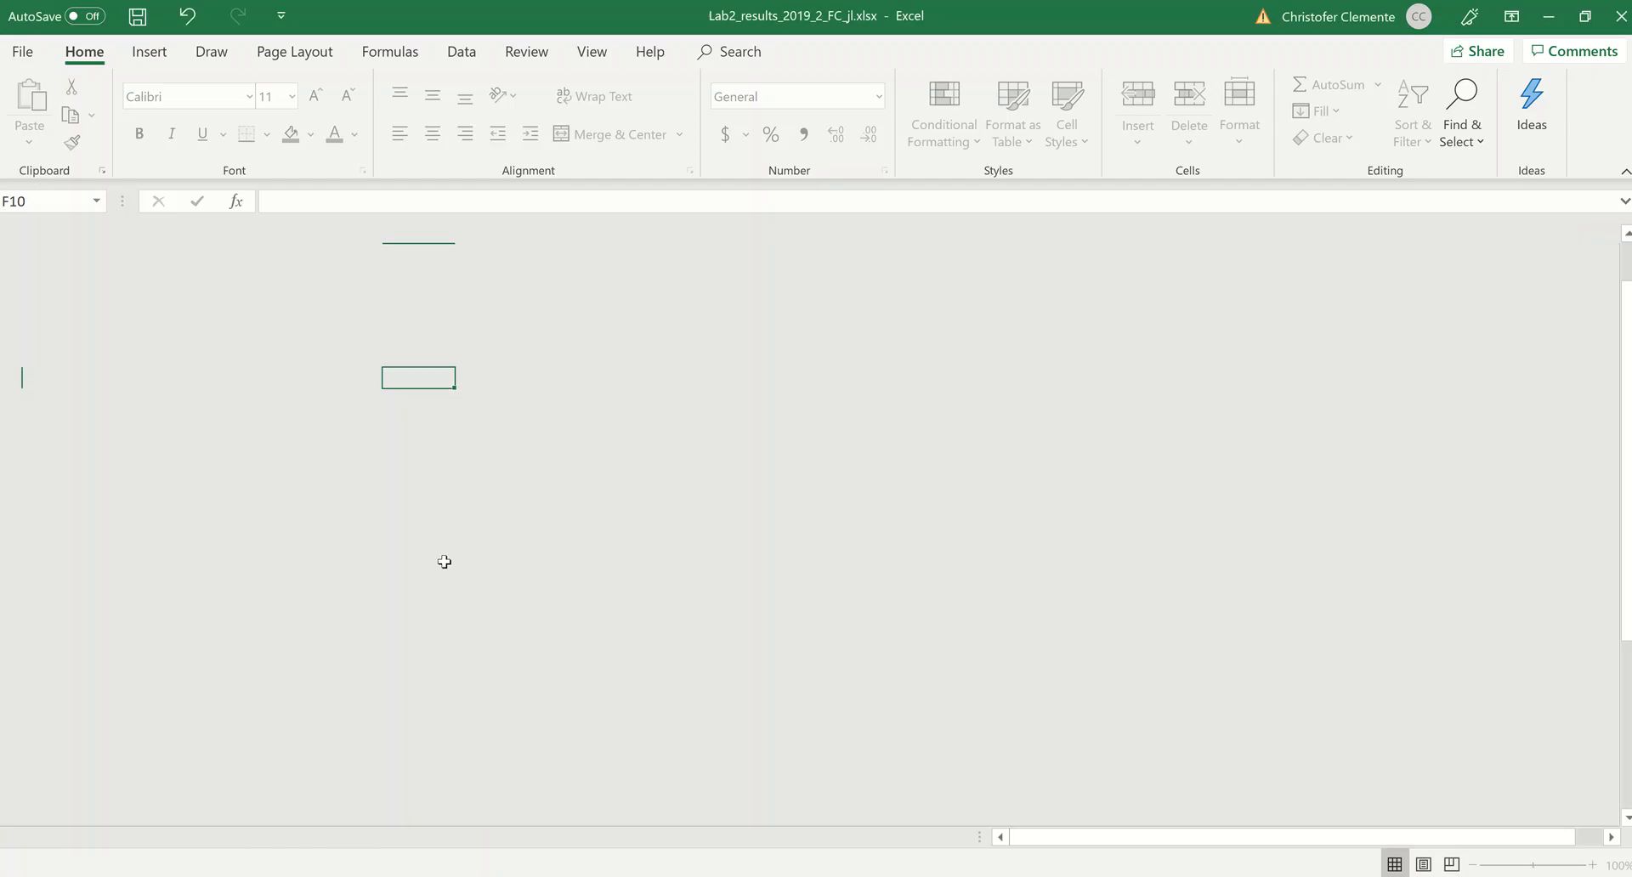
Step: Examine the species names in column A, comparing the toad and cricket rows with the Toad 1, Toad 2 and Grub rows
scroll(126, 524, "up", 1)
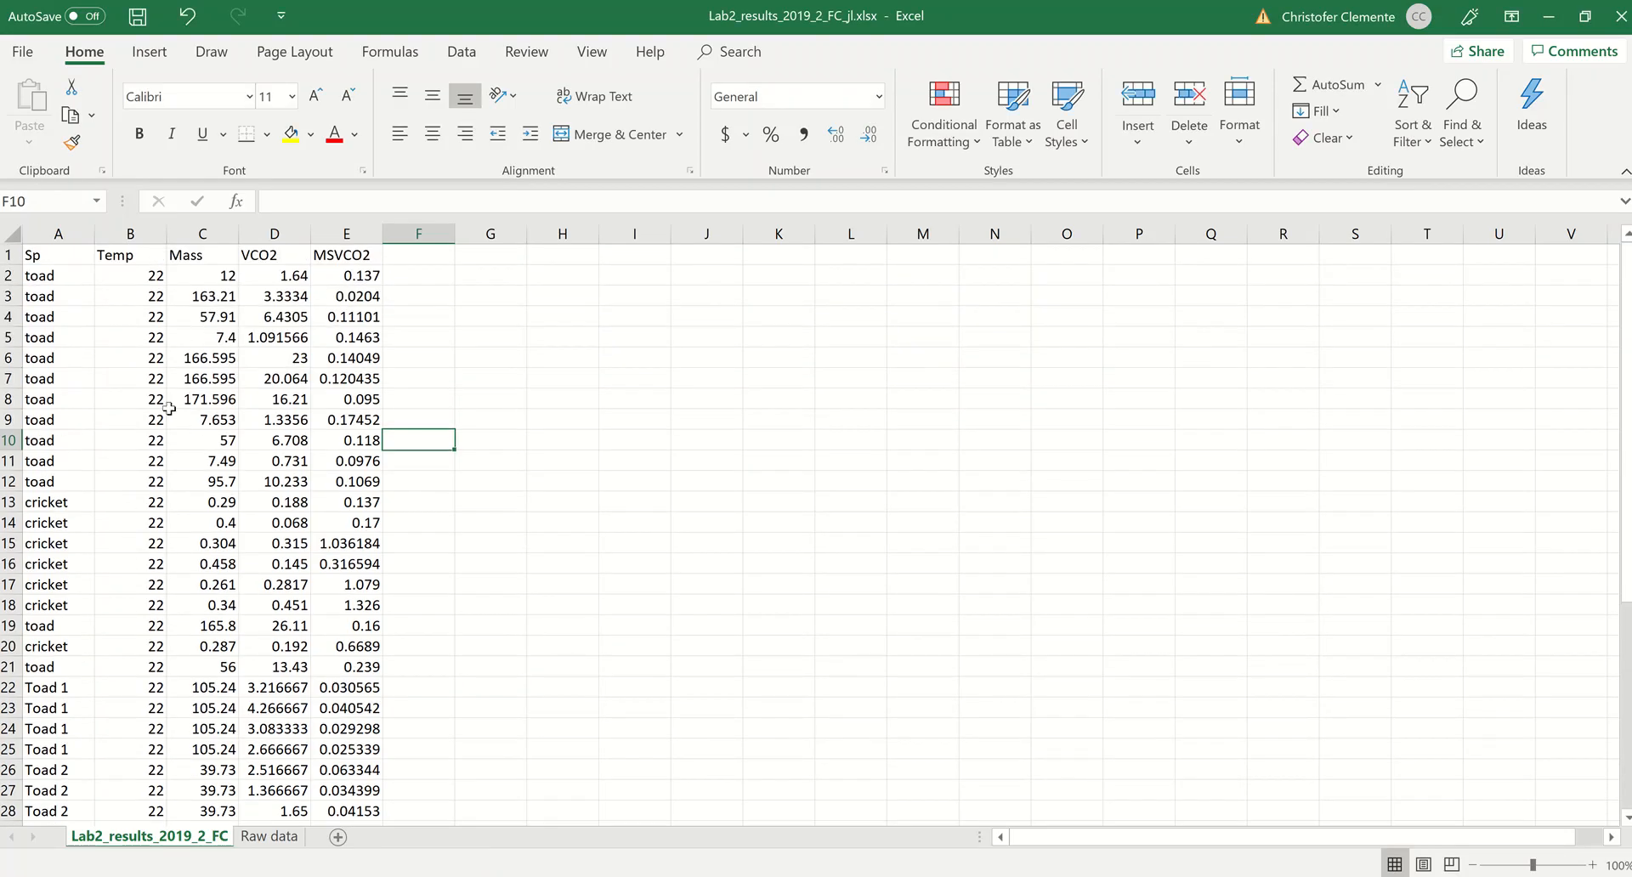
left_click_drag(40, 273, 327, 669)
scroll(326, 585, "down", 5)
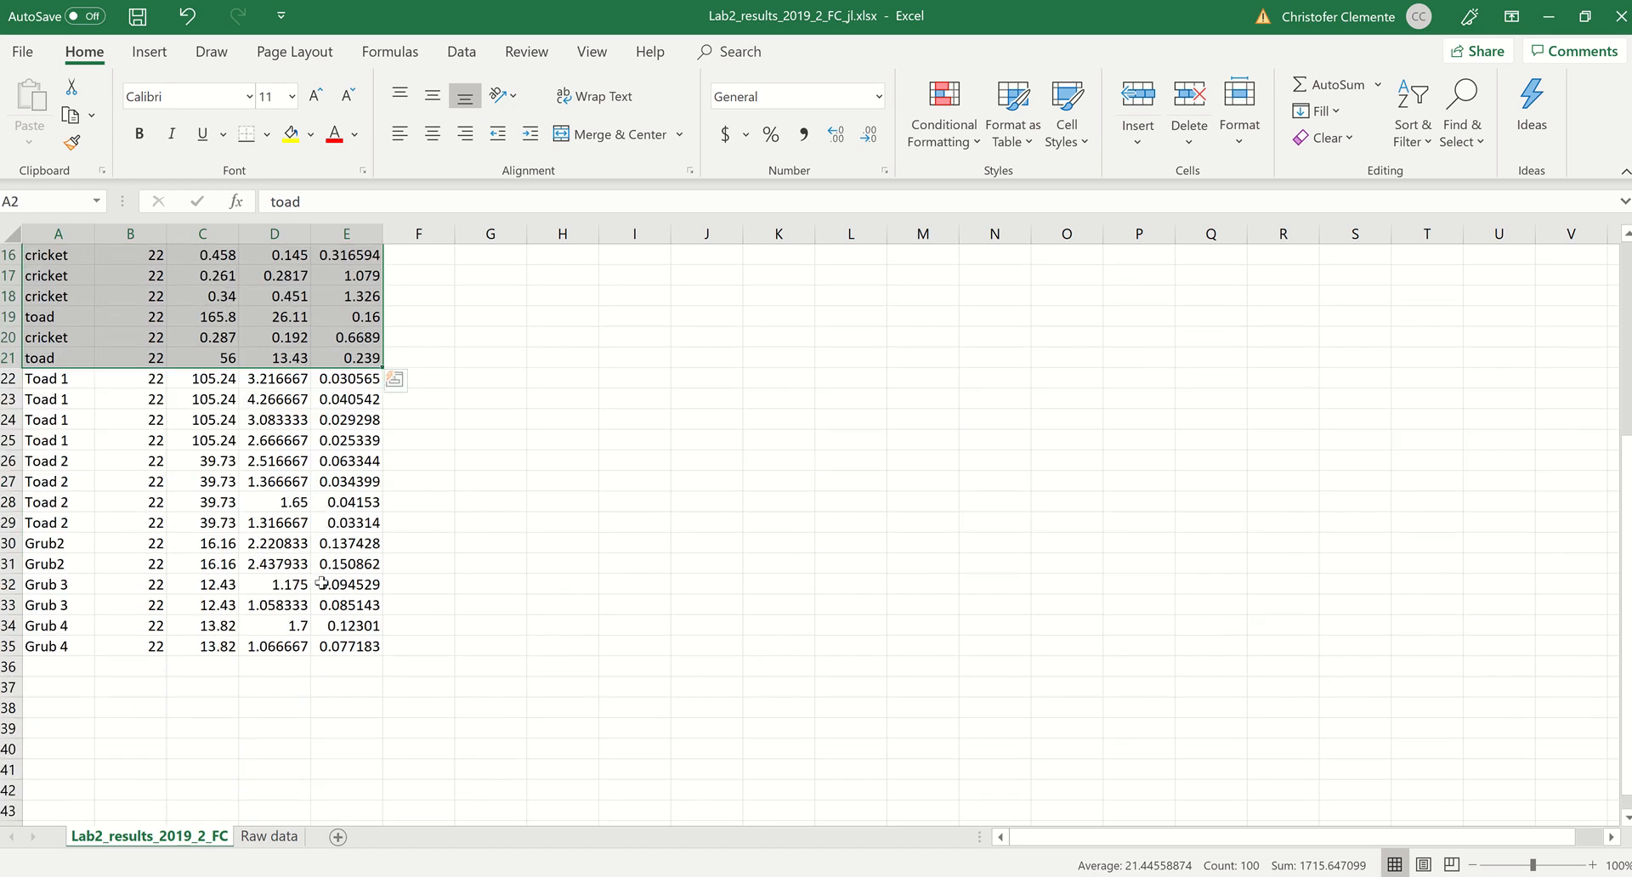
left_click_drag(334, 377, 119, 644)
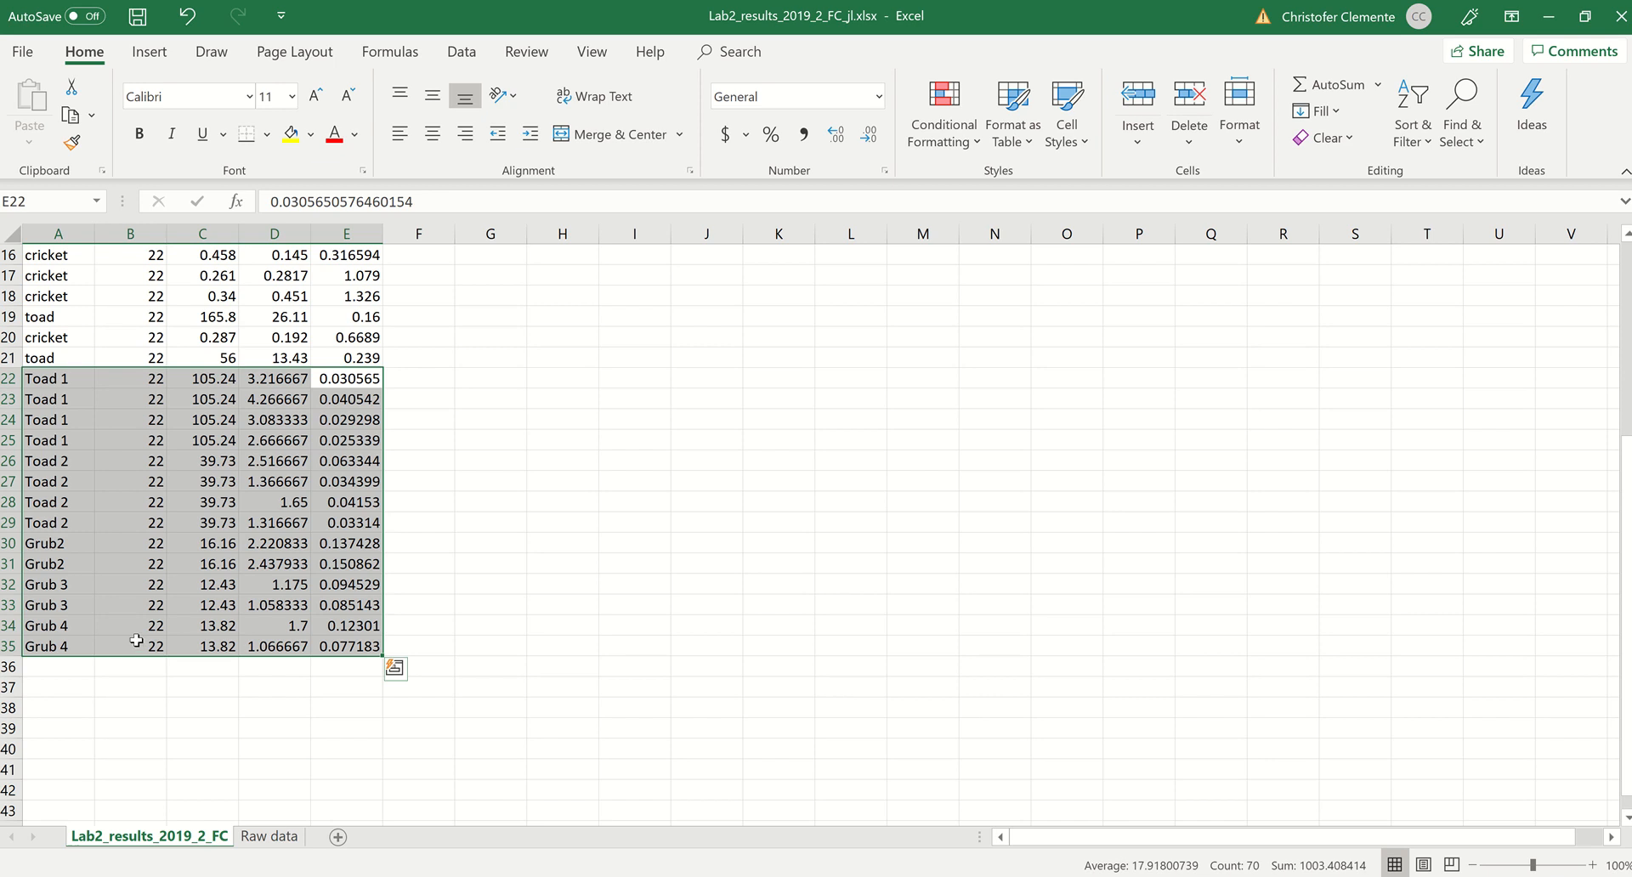
left_click_drag(54, 545, 56, 646)
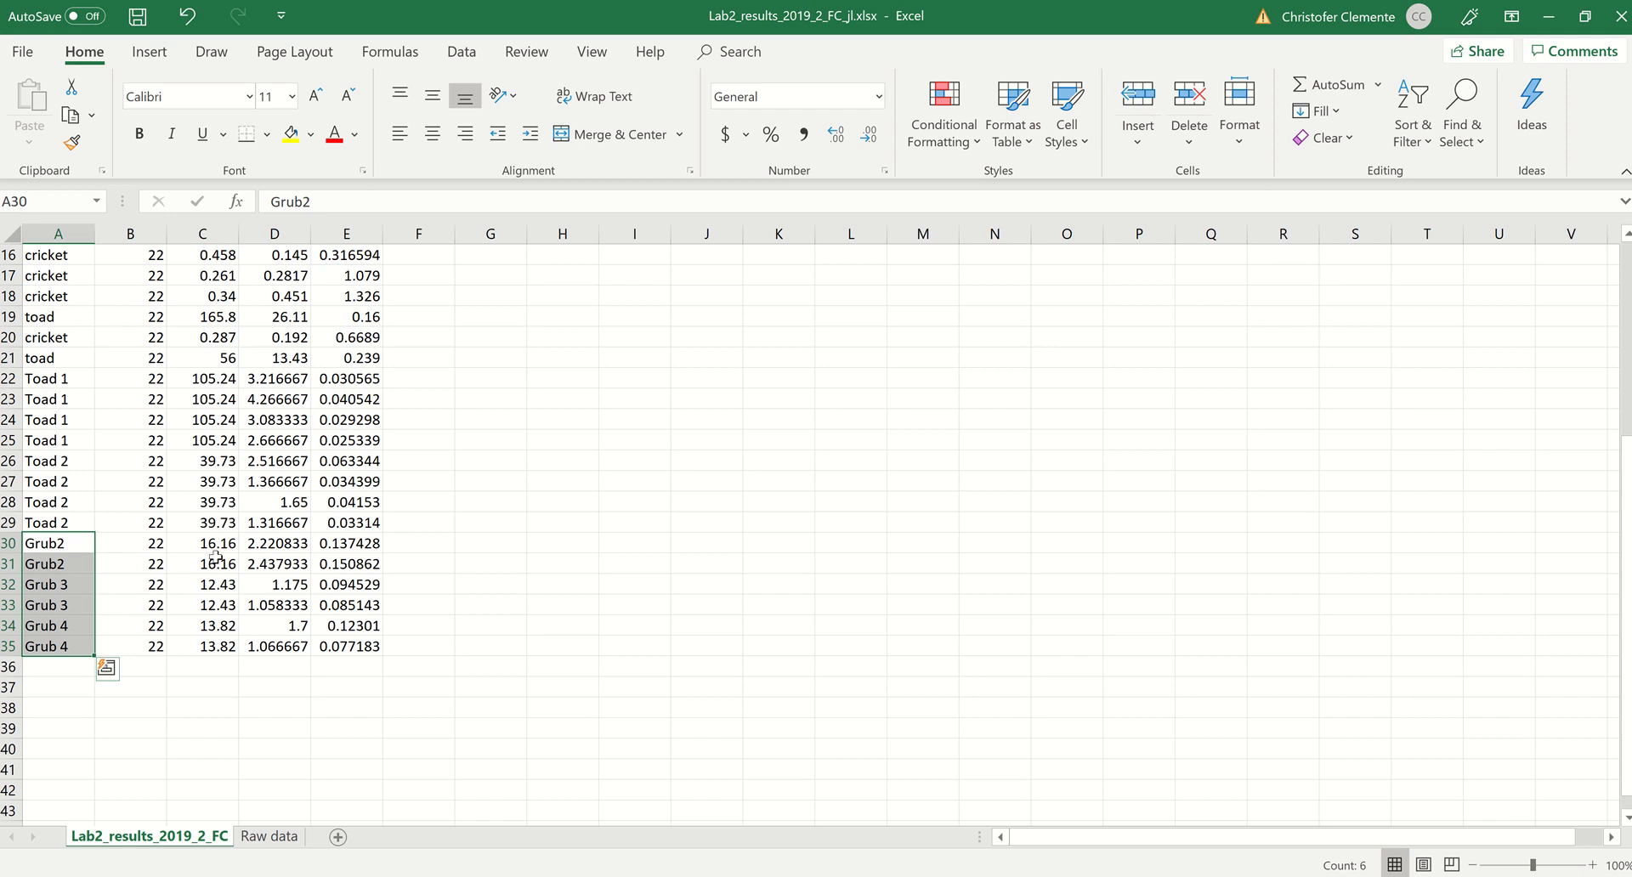
scroll(230, 567, "up", 5)
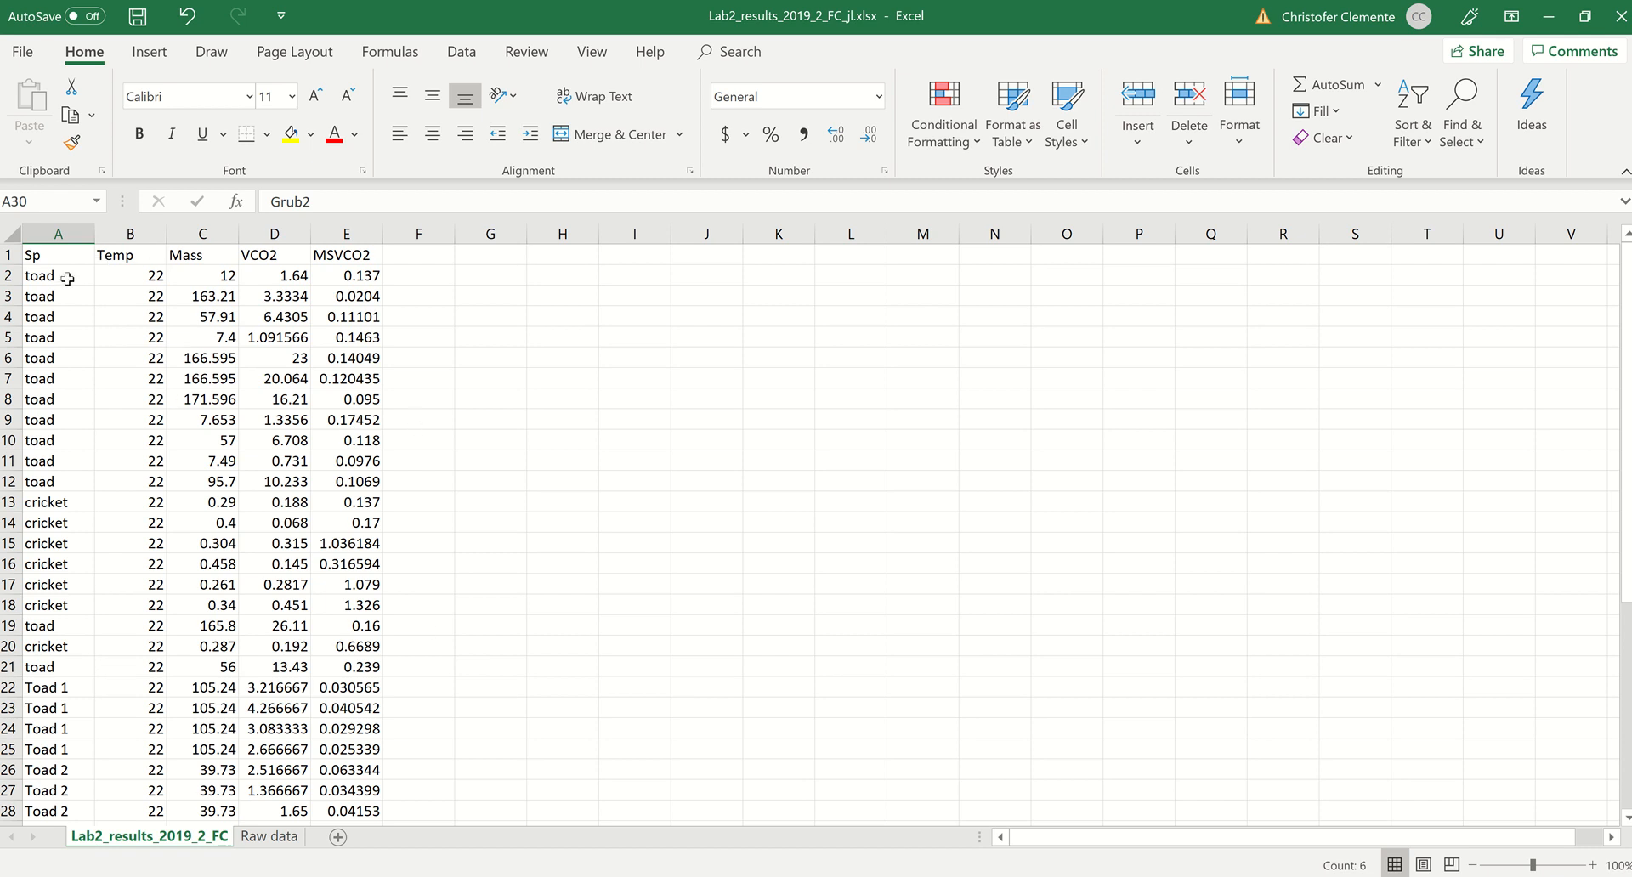
left_click_drag(67, 279, 58, 486)
scroll(58, 481, "down", 6)
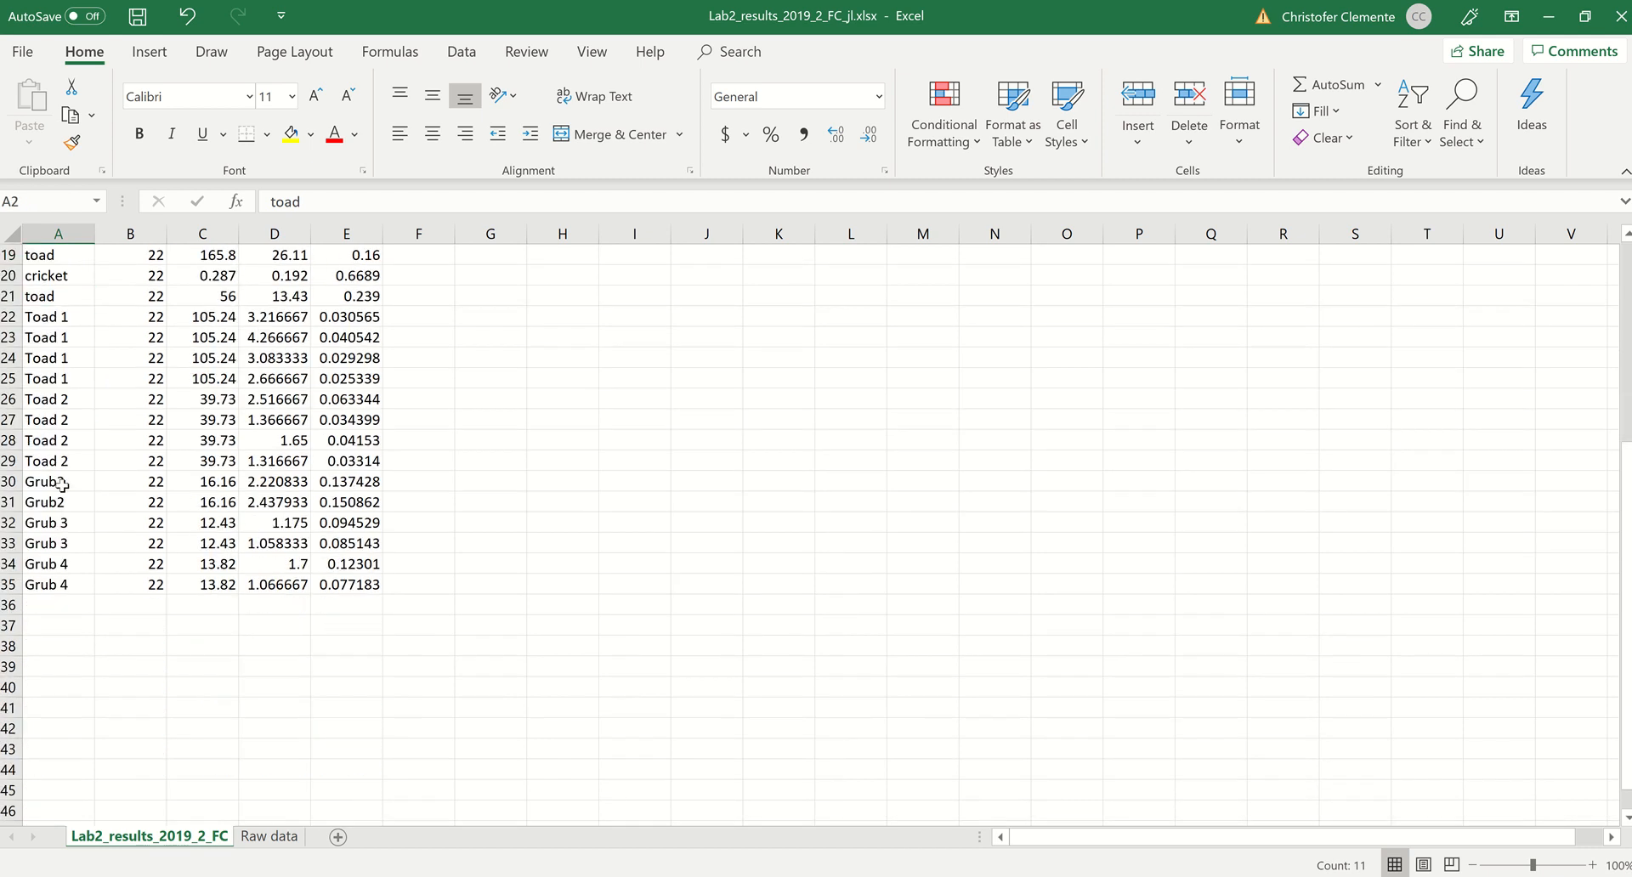
scroll(59, 483, "up", 6)
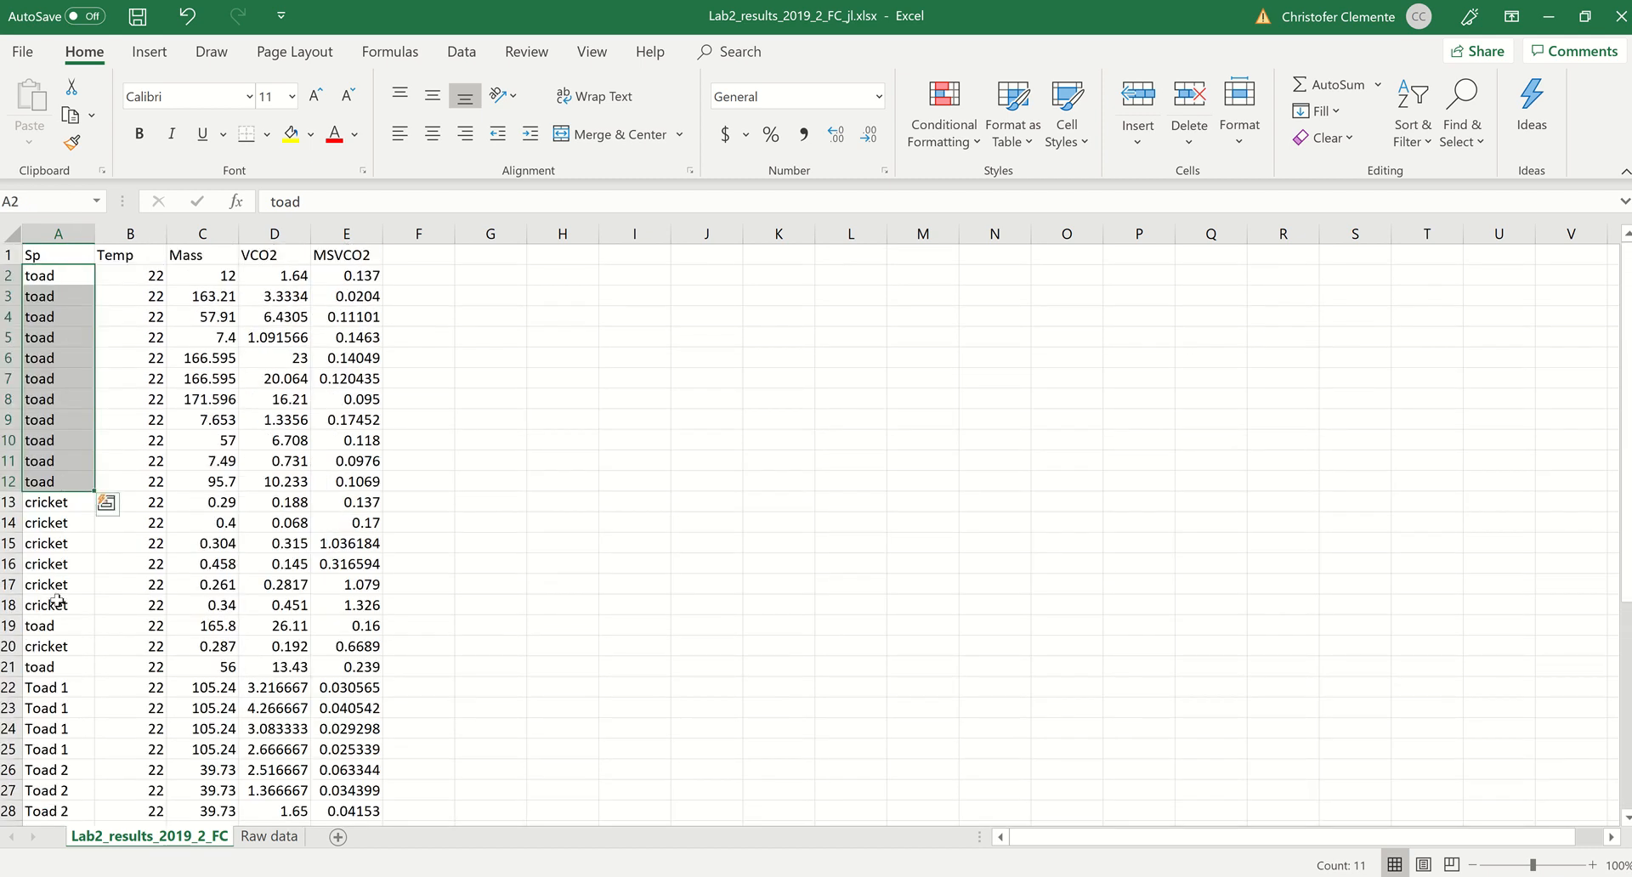
left_click(54, 685)
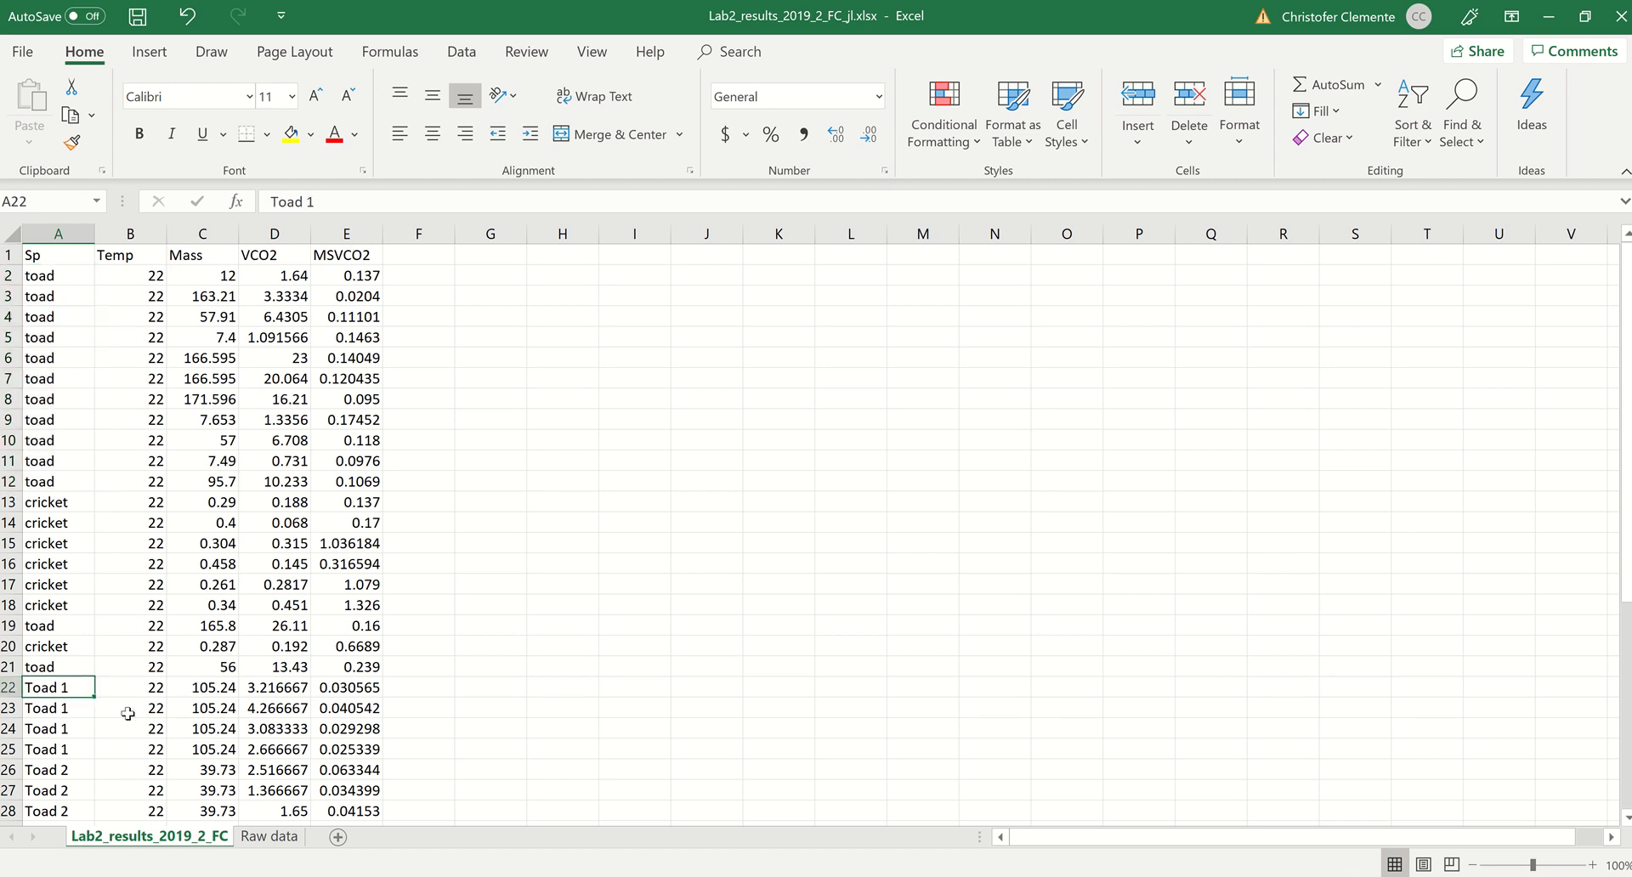
left_click(49, 669)
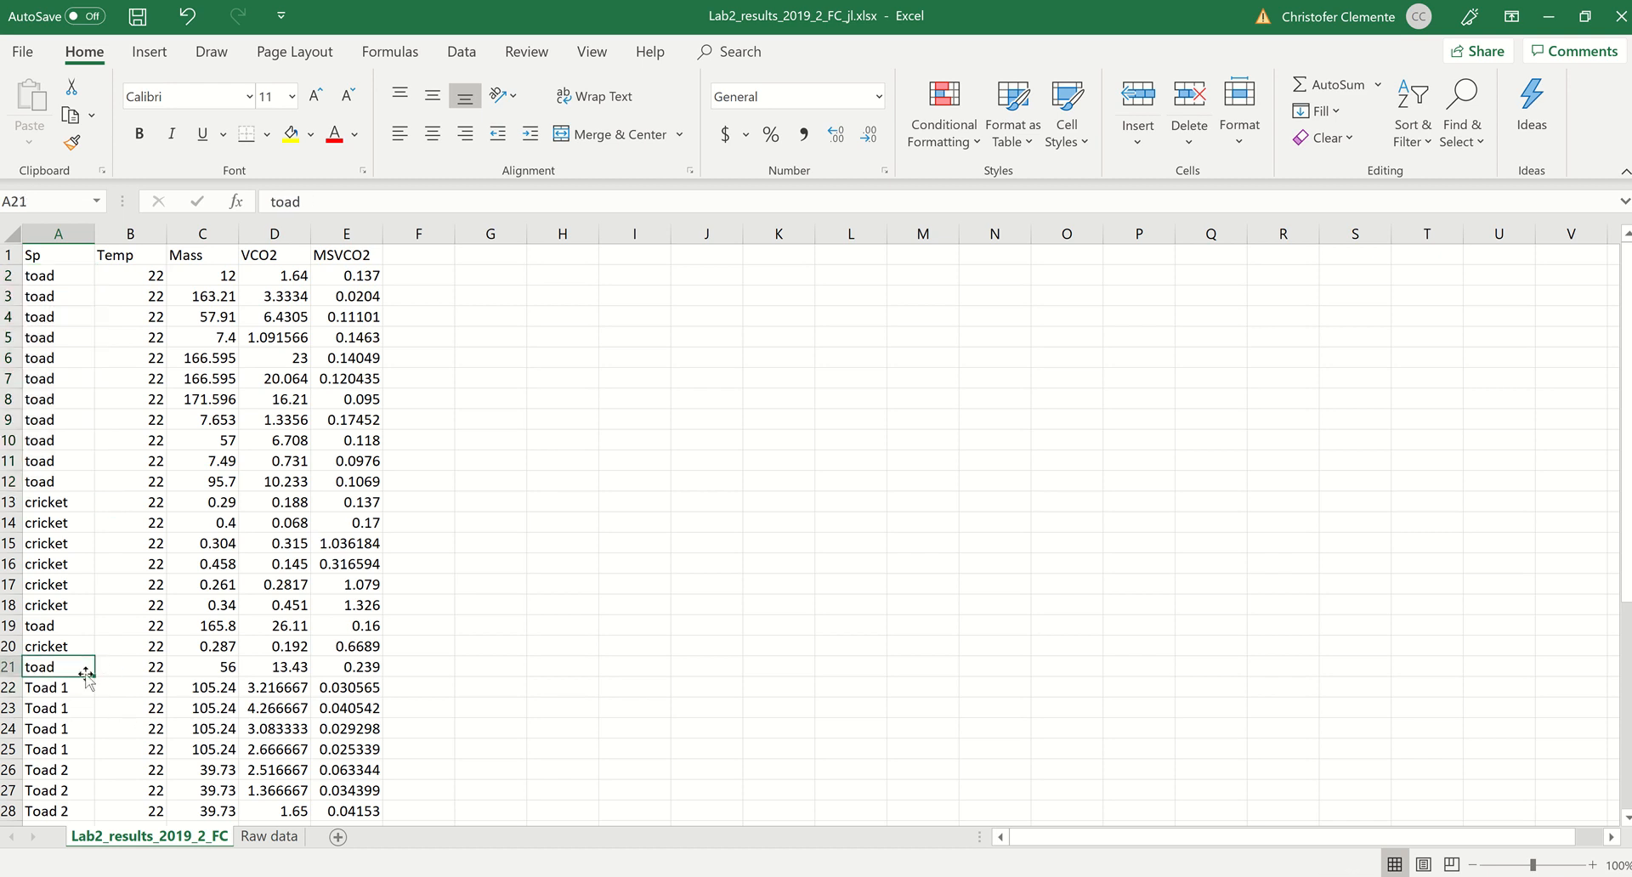
scroll(50, 667, "down", 3)
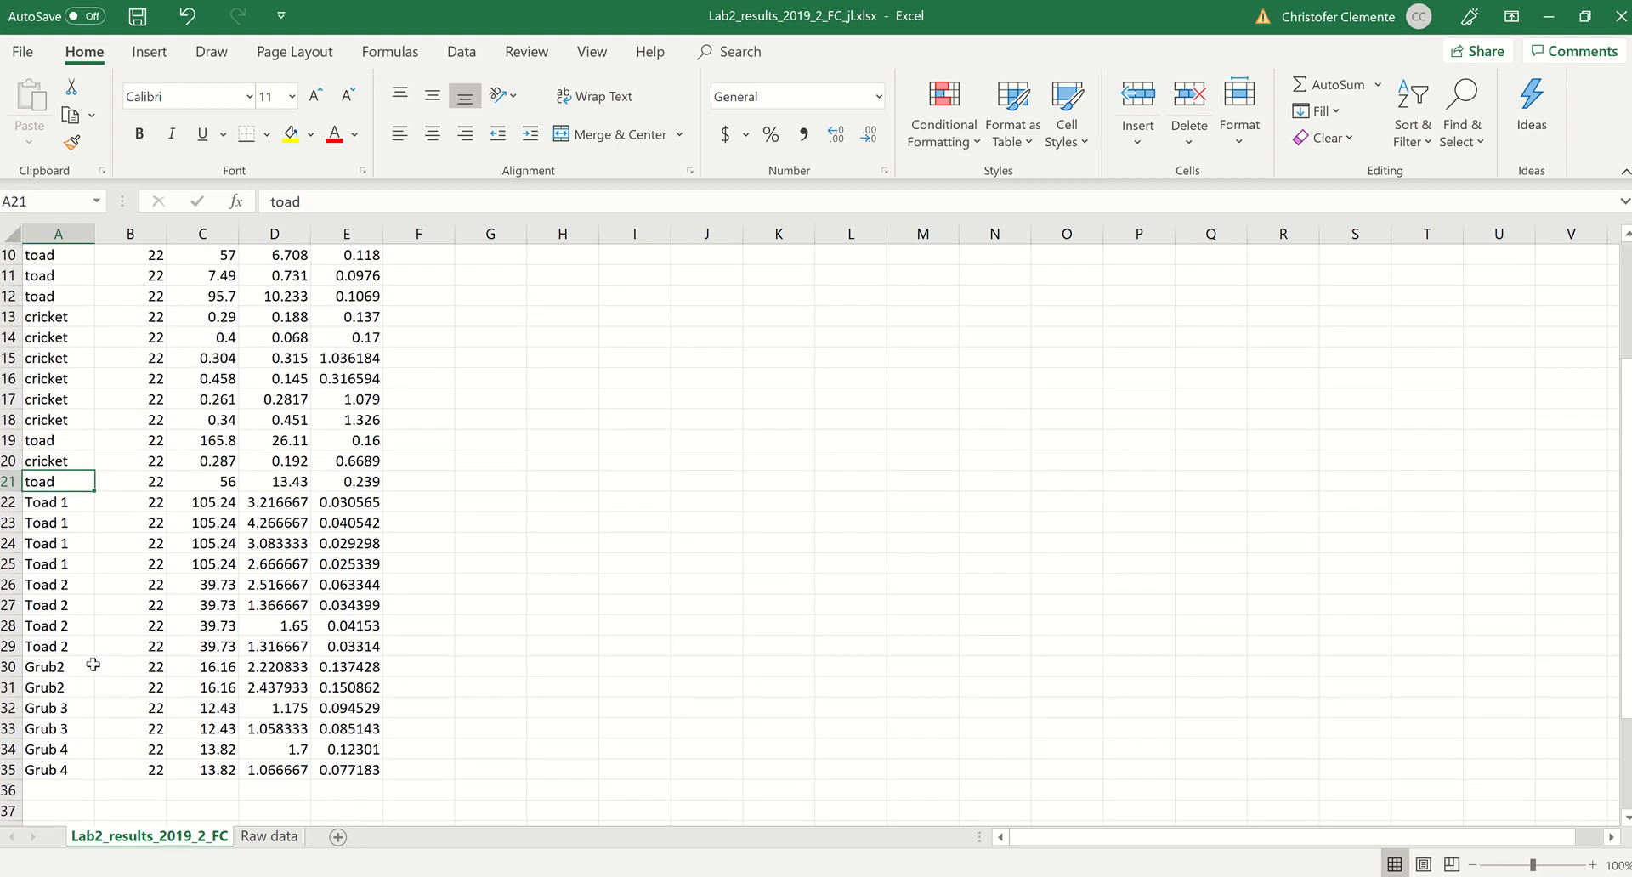
scroll(92, 671, "up", 3)
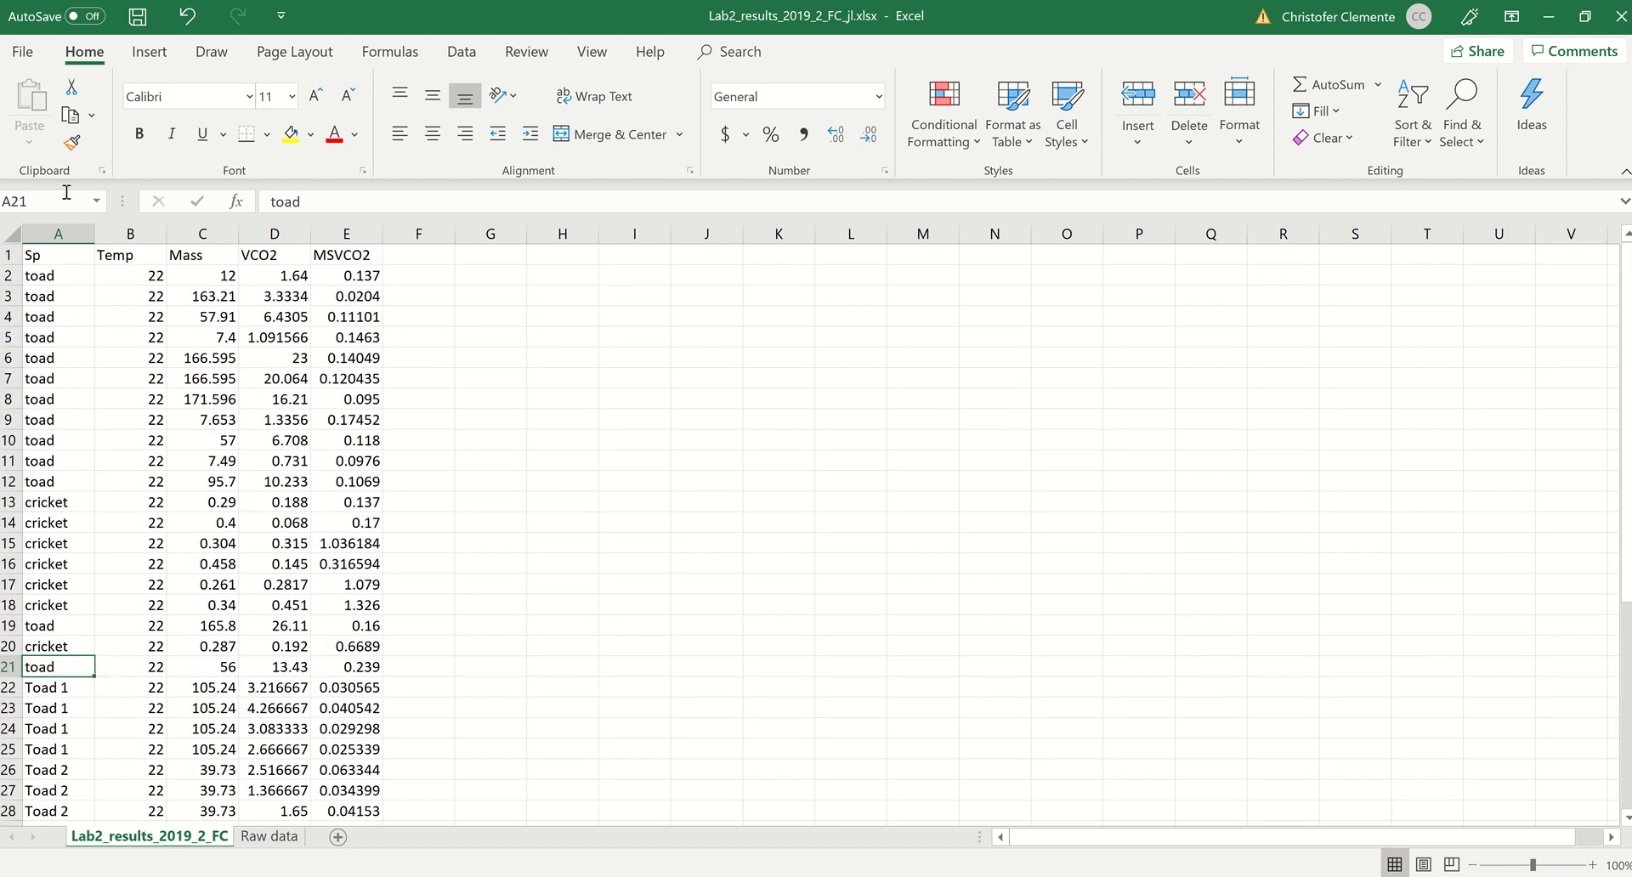
Step: Insert a new column before Temp and give it the header Sp2
left_click(116, 235)
right_click(115, 234)
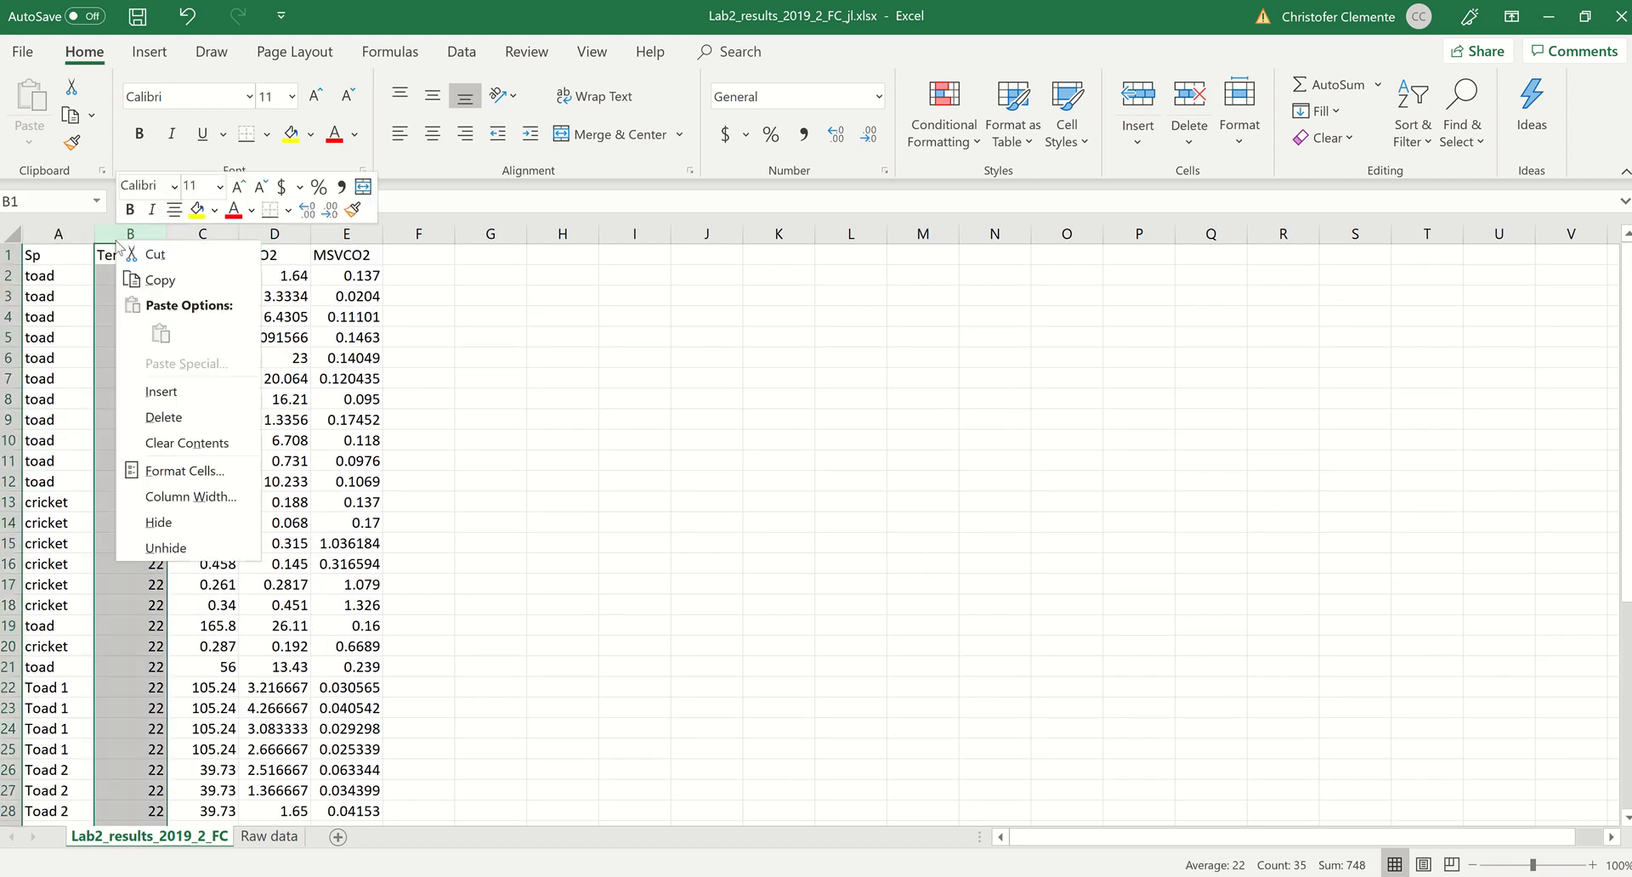
left_click(166, 397)
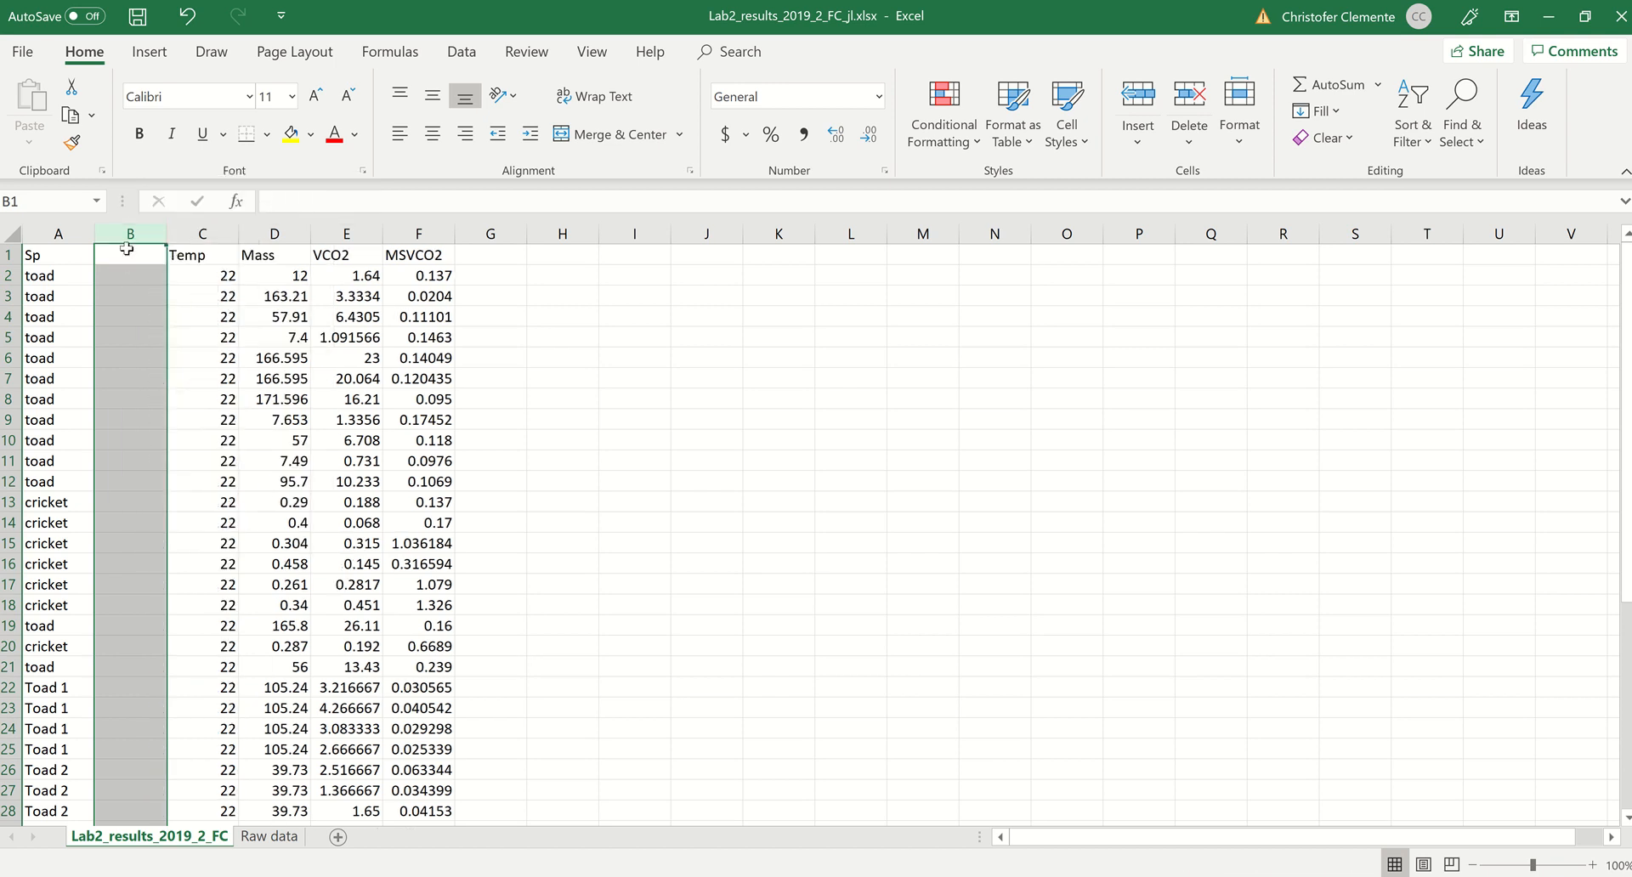
left_click(126, 254)
type("Sp")
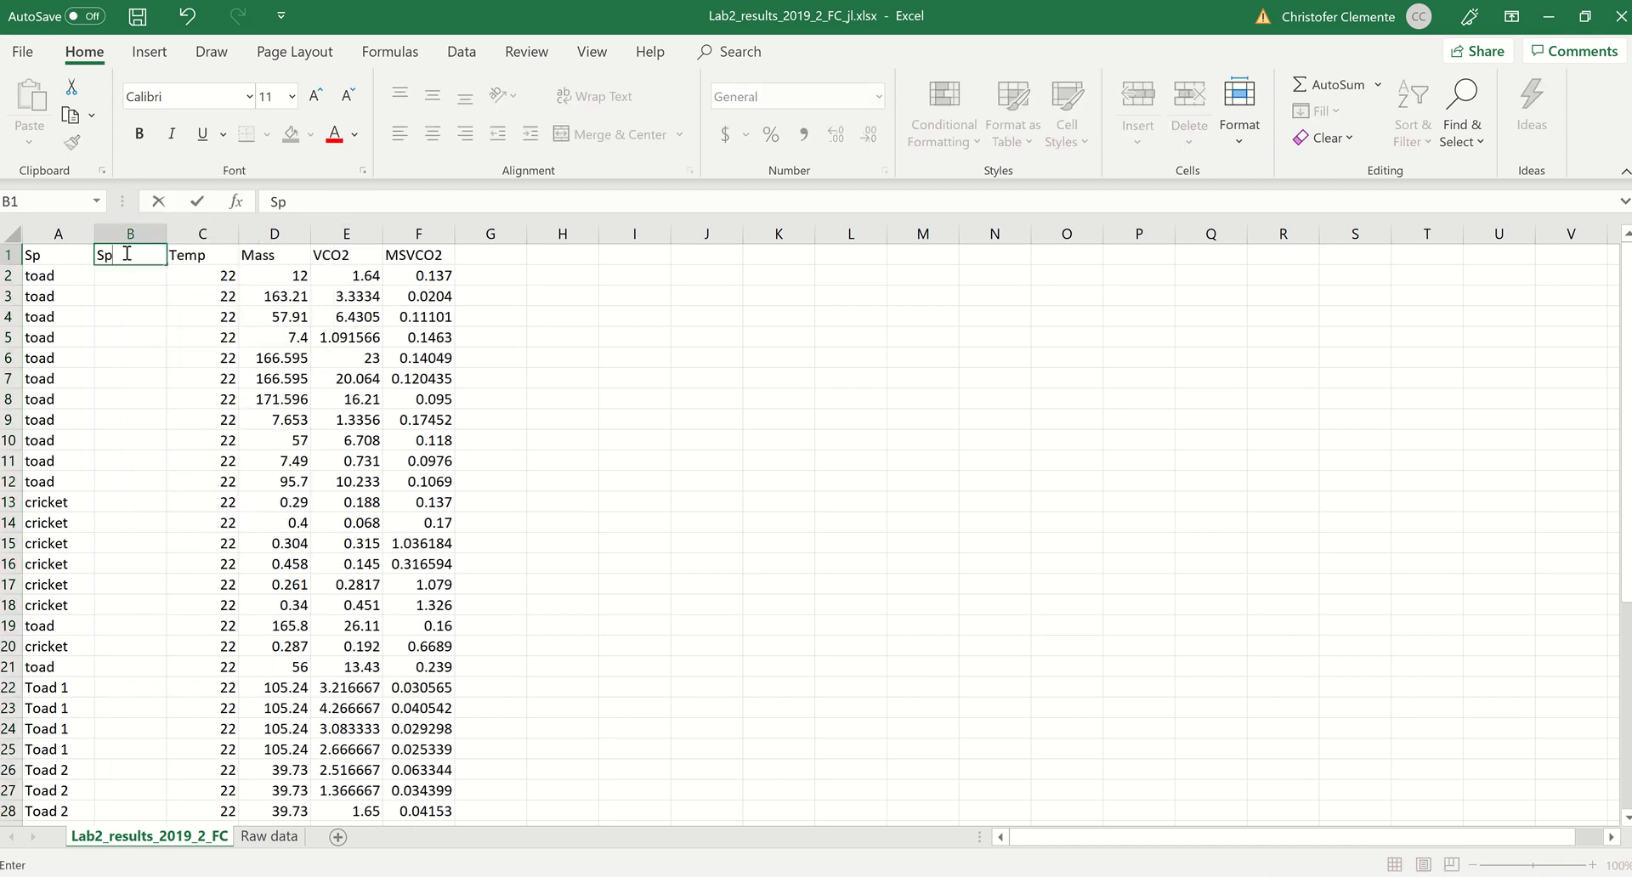
type("2")
Step: Enter toad in B2 and fill it down through B12
left_click(125, 274)
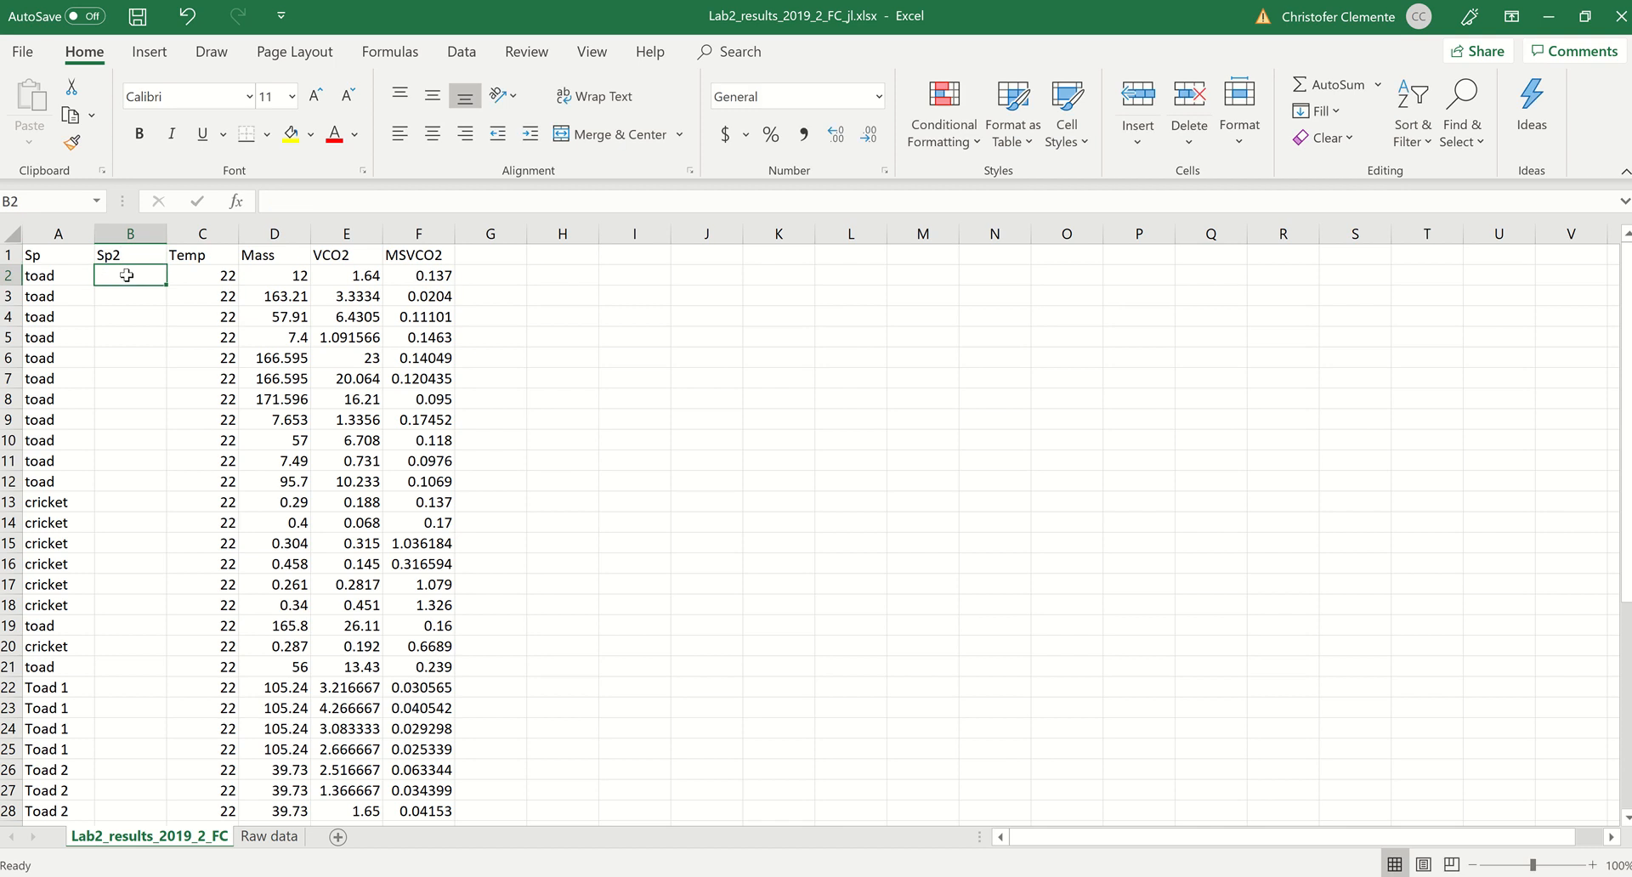
type("toad")
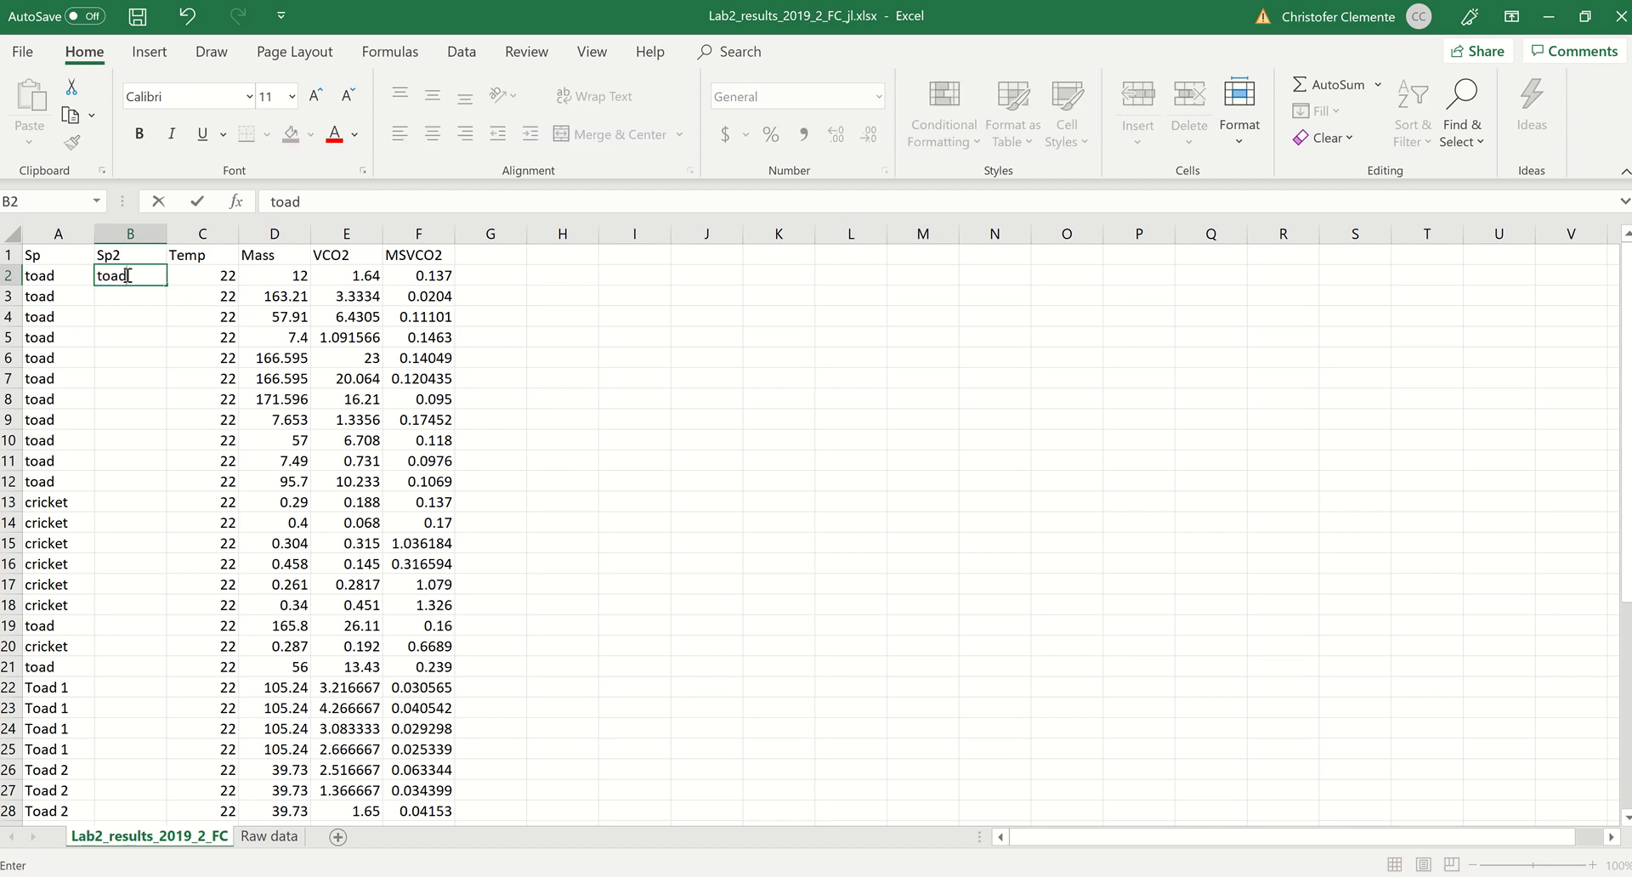
key("Return")
left_click(128, 276)
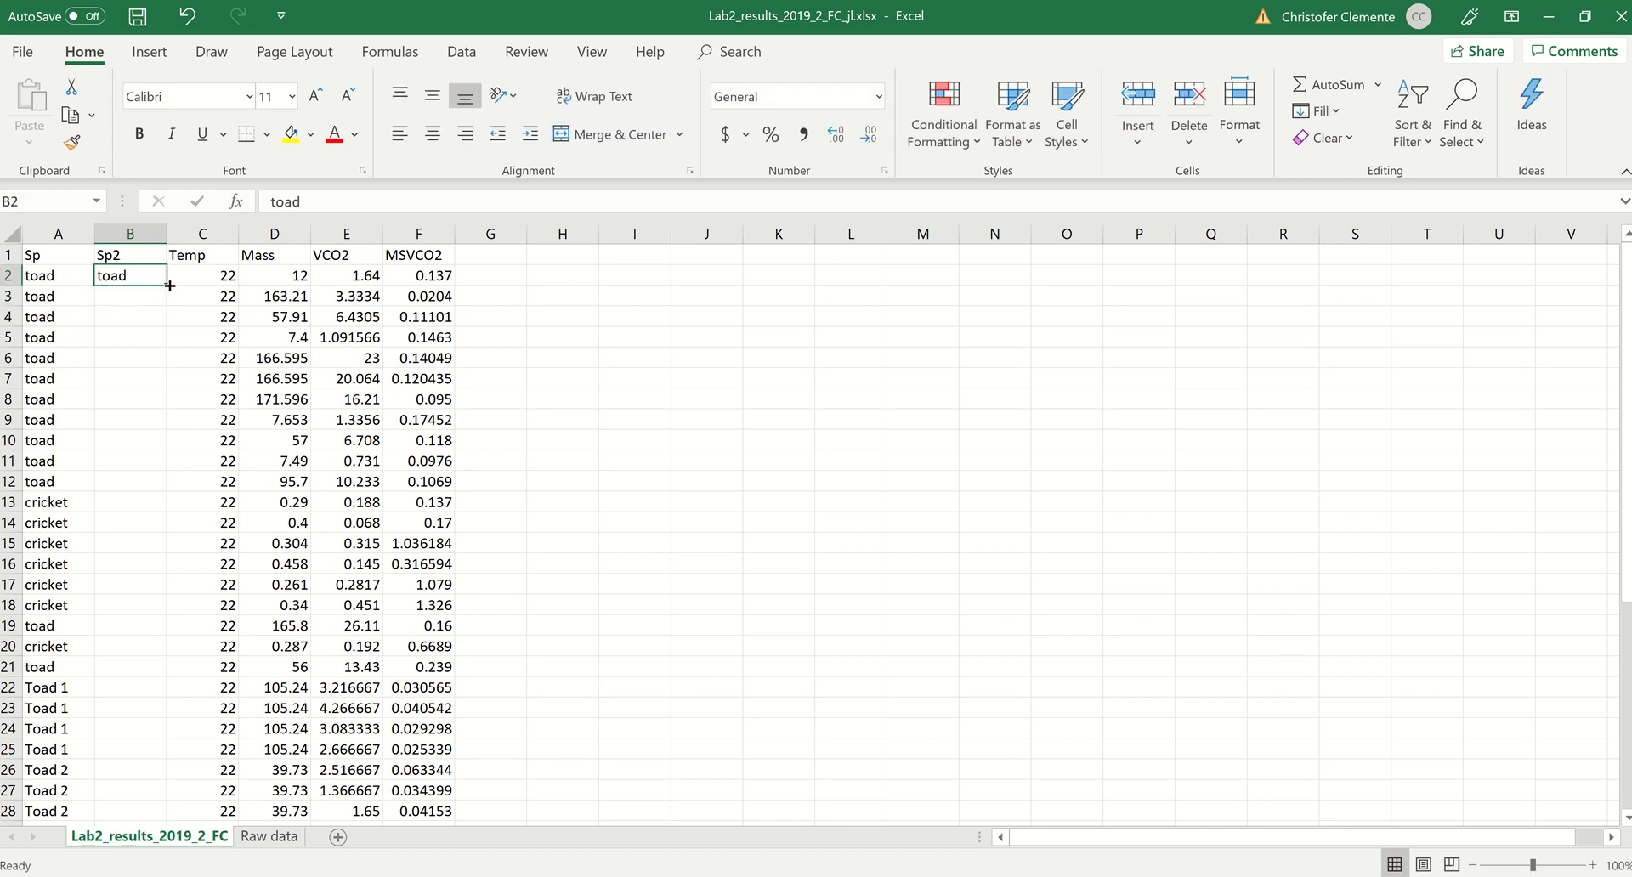
left_click_drag(169, 285, 134, 501)
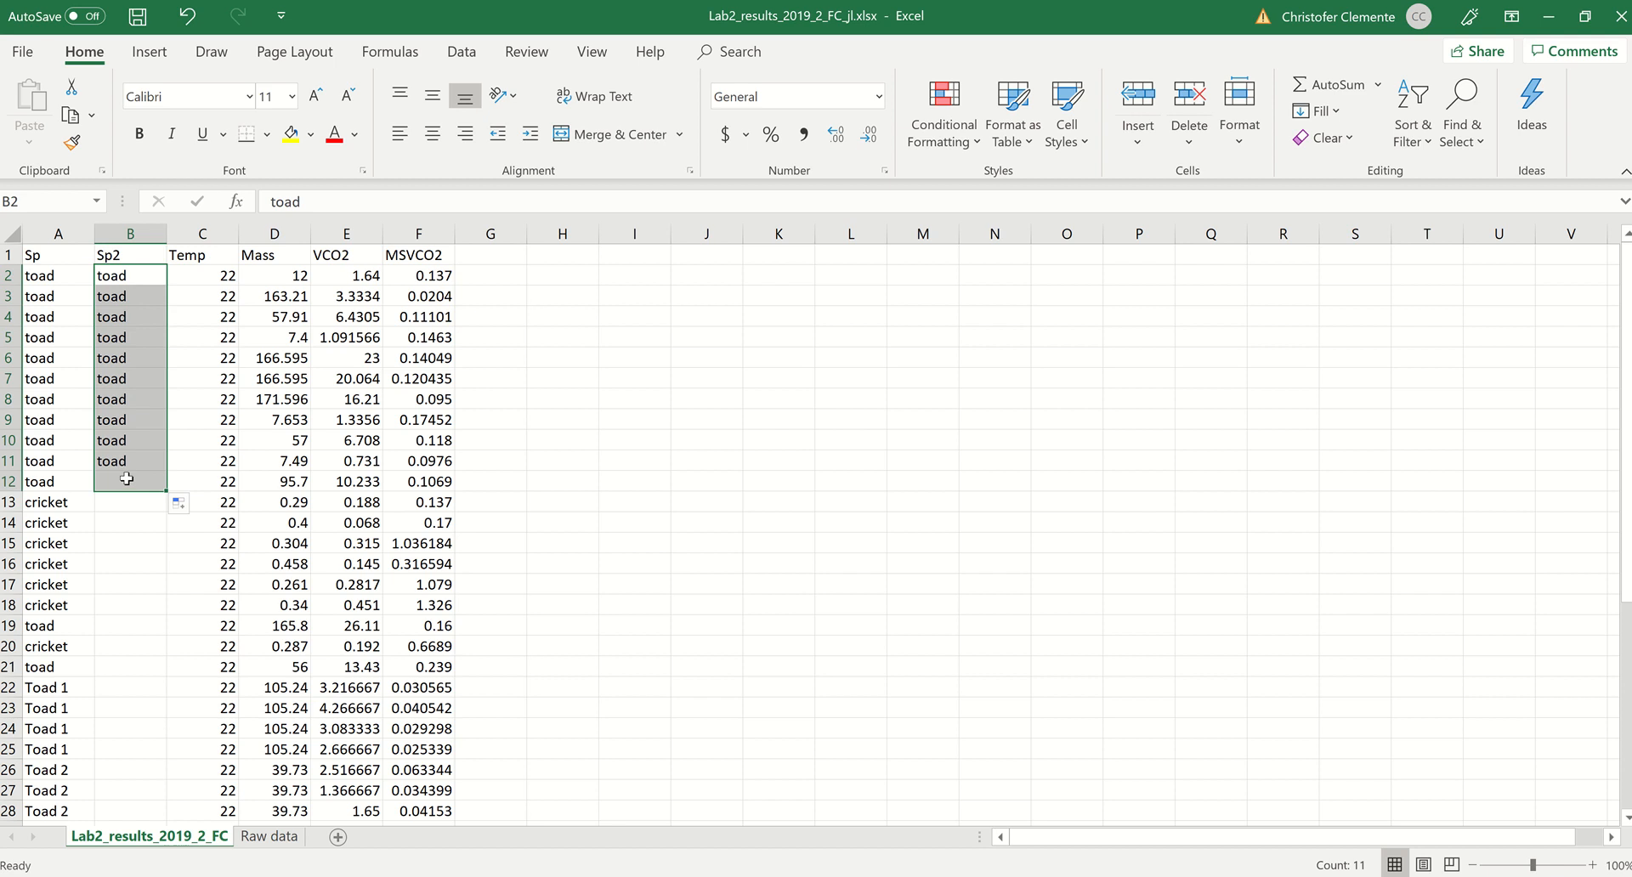
Step: Enter crickets in B13 and fill it down through B18
left_click(115, 503)
type("cri")
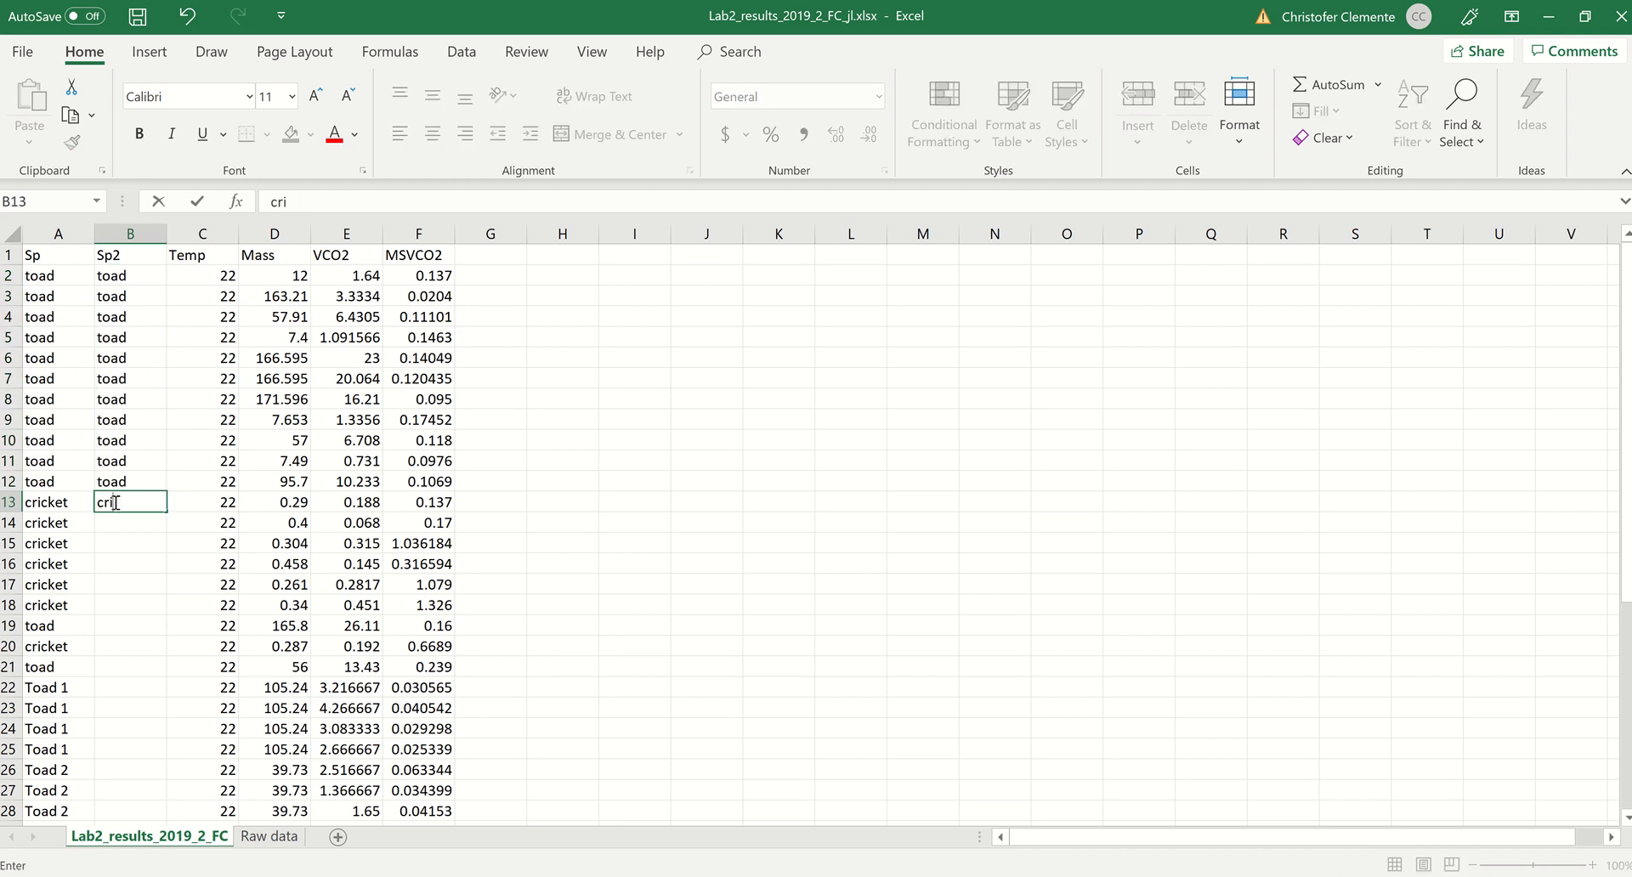
type("ckets")
key("Return")
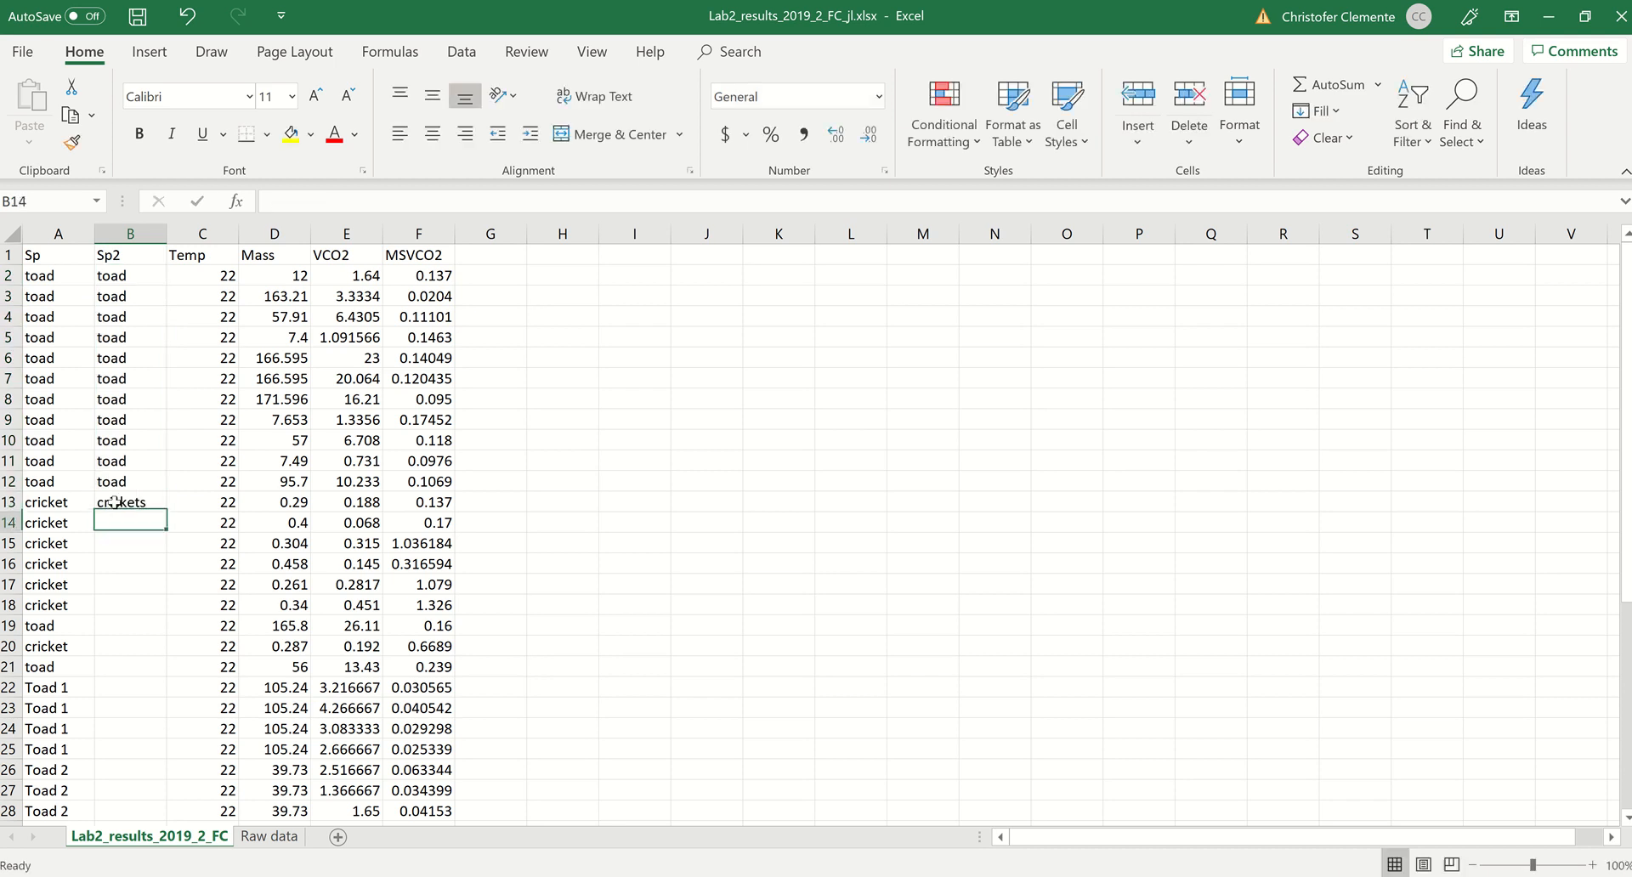
left_click(151, 506)
left_click_drag(167, 511, 155, 622)
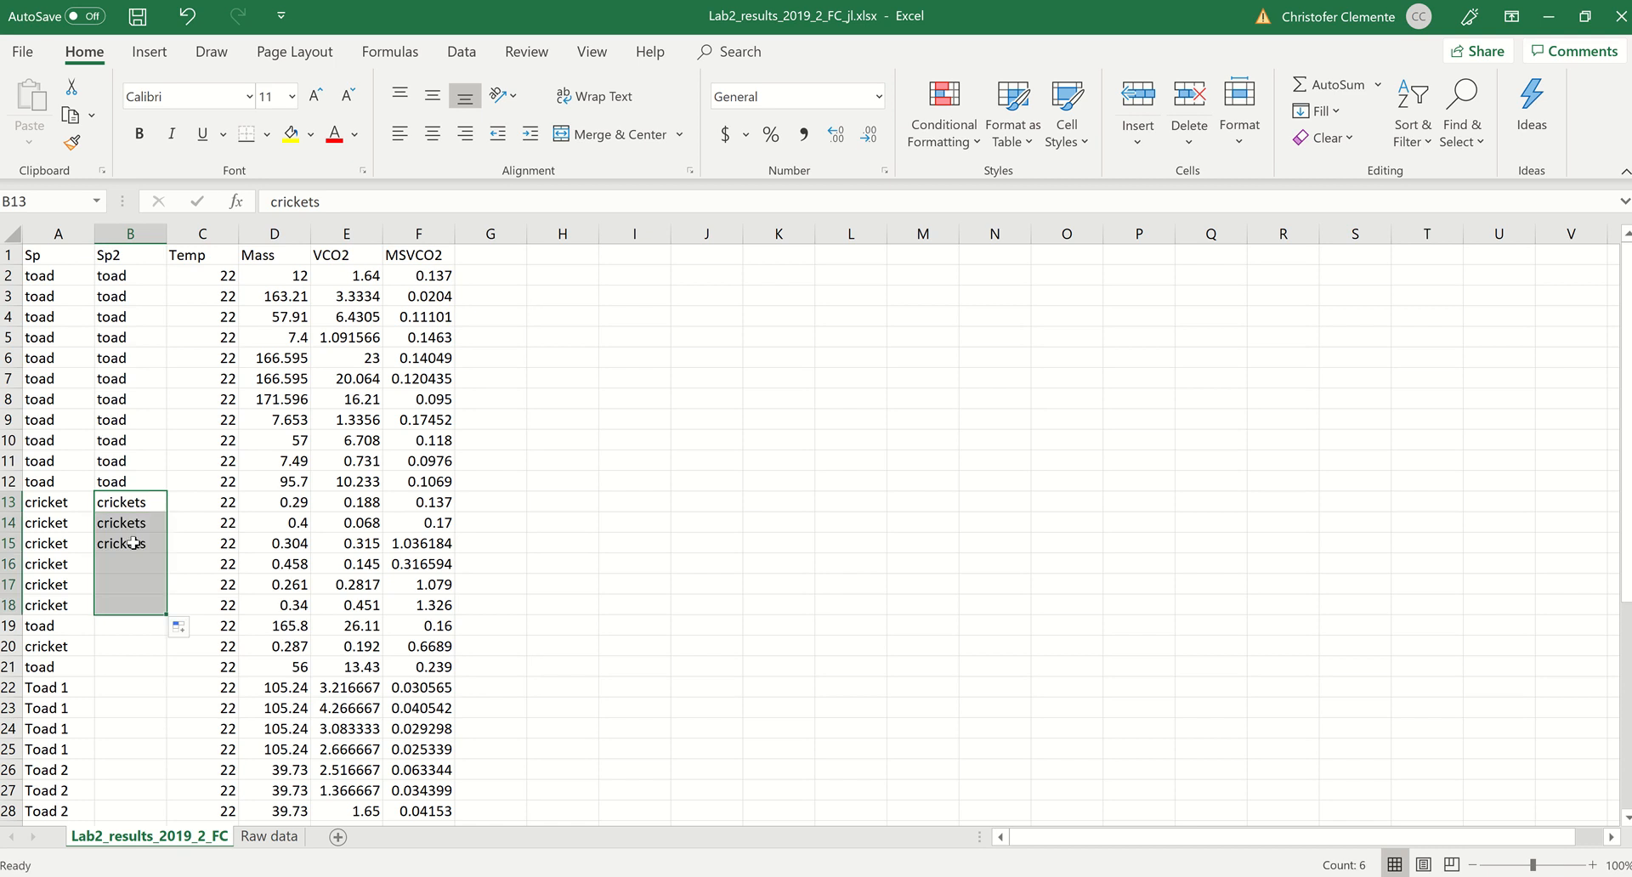
Step: Replace the Sp2 entries for the cricket rows B13 through B18 with insects
left_click(125, 502)
type("insects")
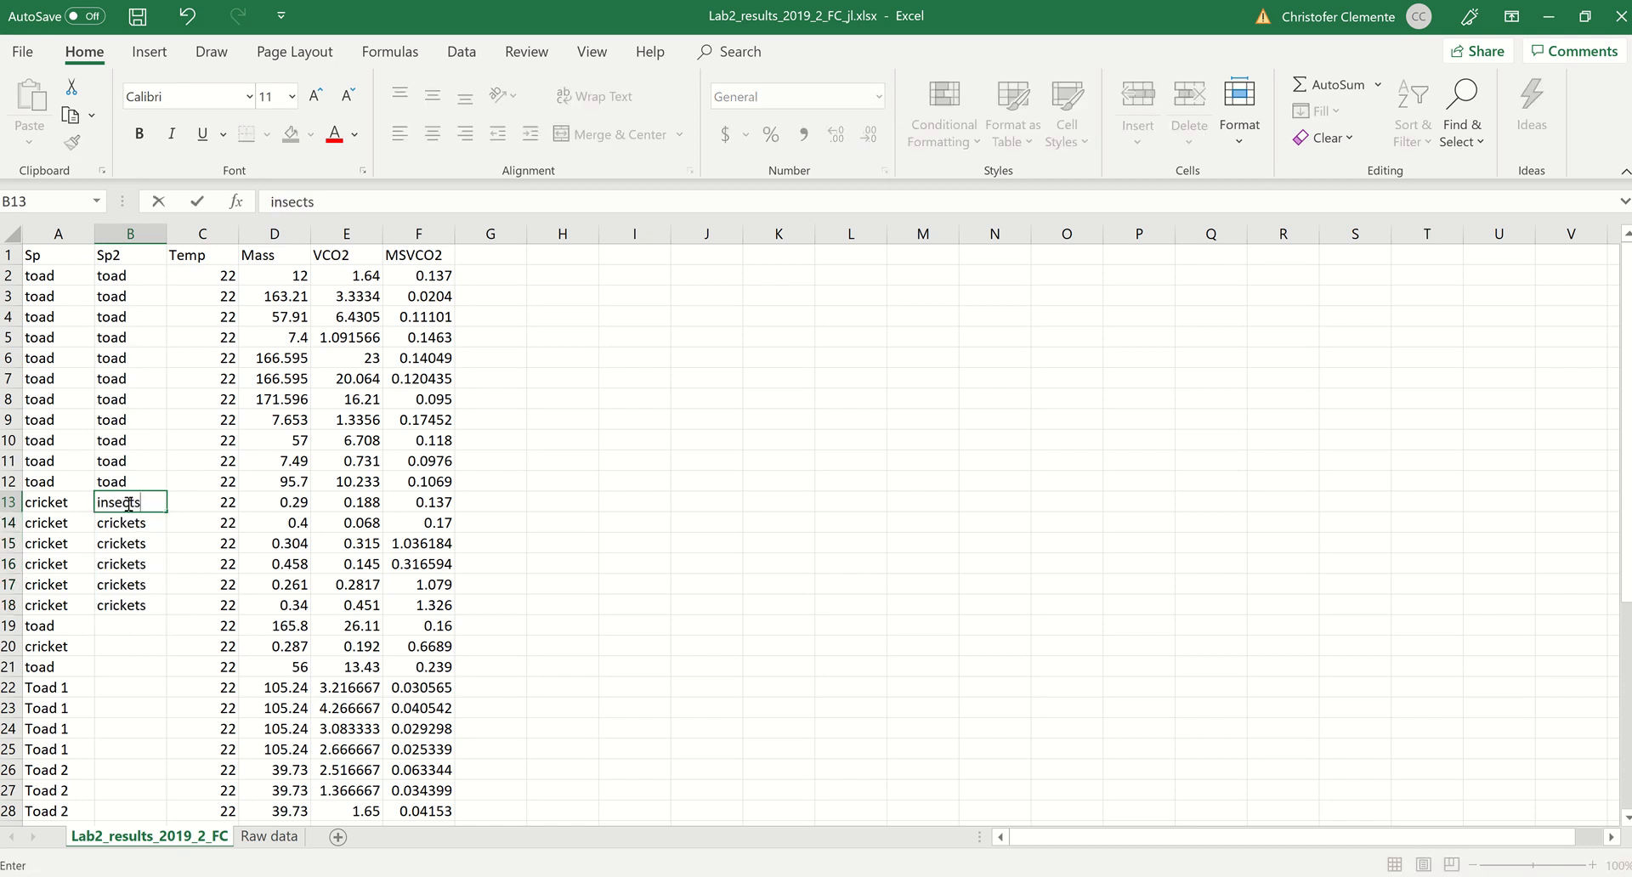
key("Return")
left_click(128, 504)
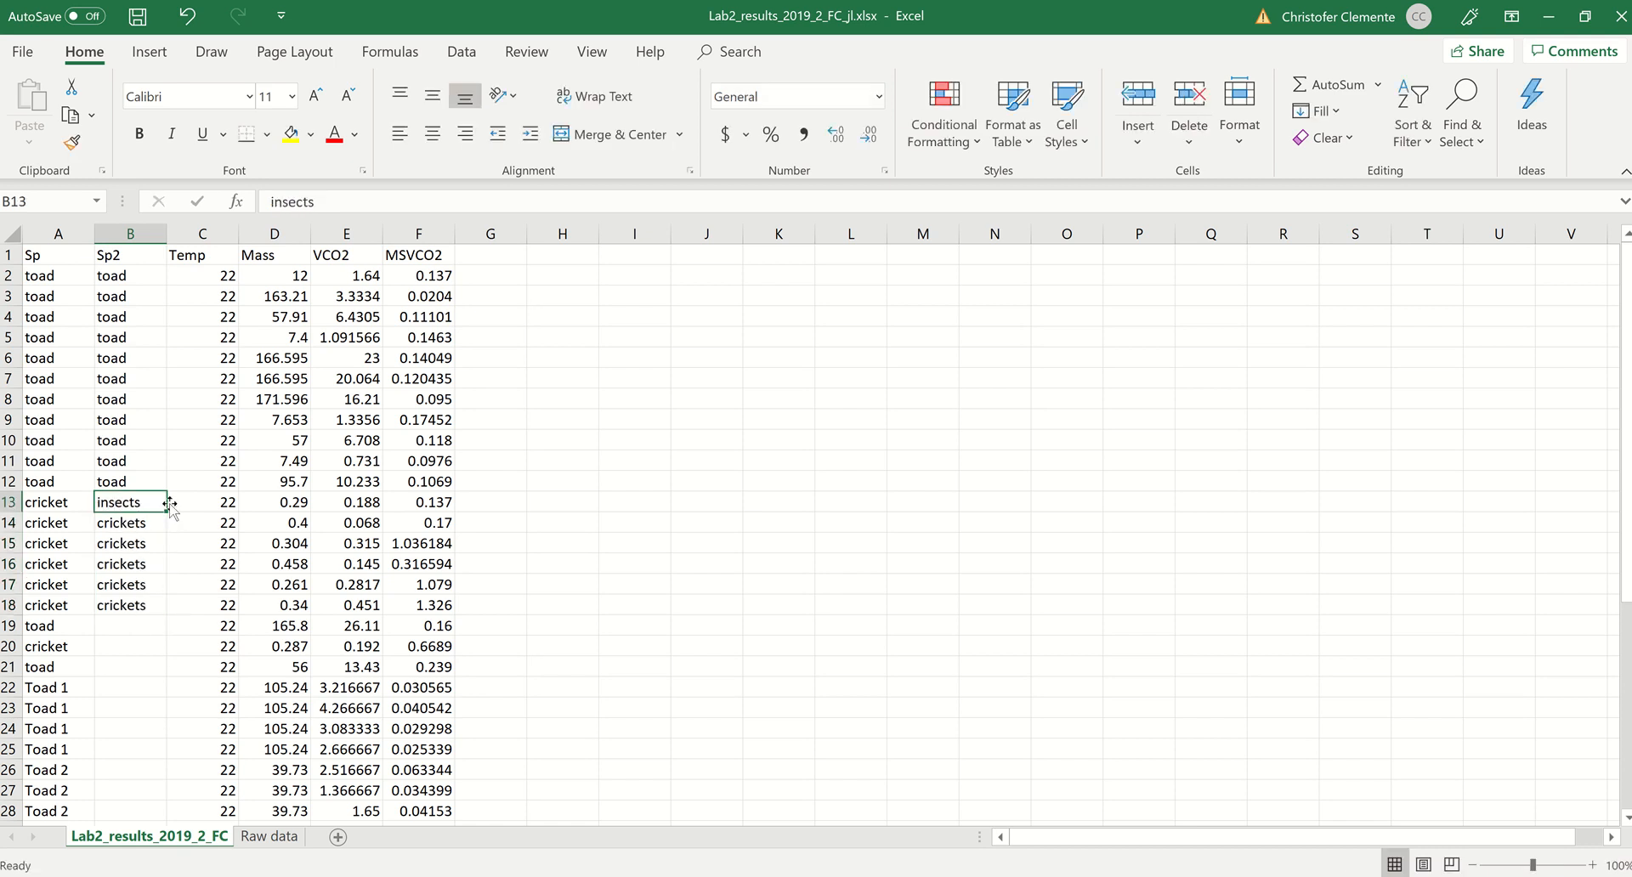
left_click_drag(168, 510, 155, 629)
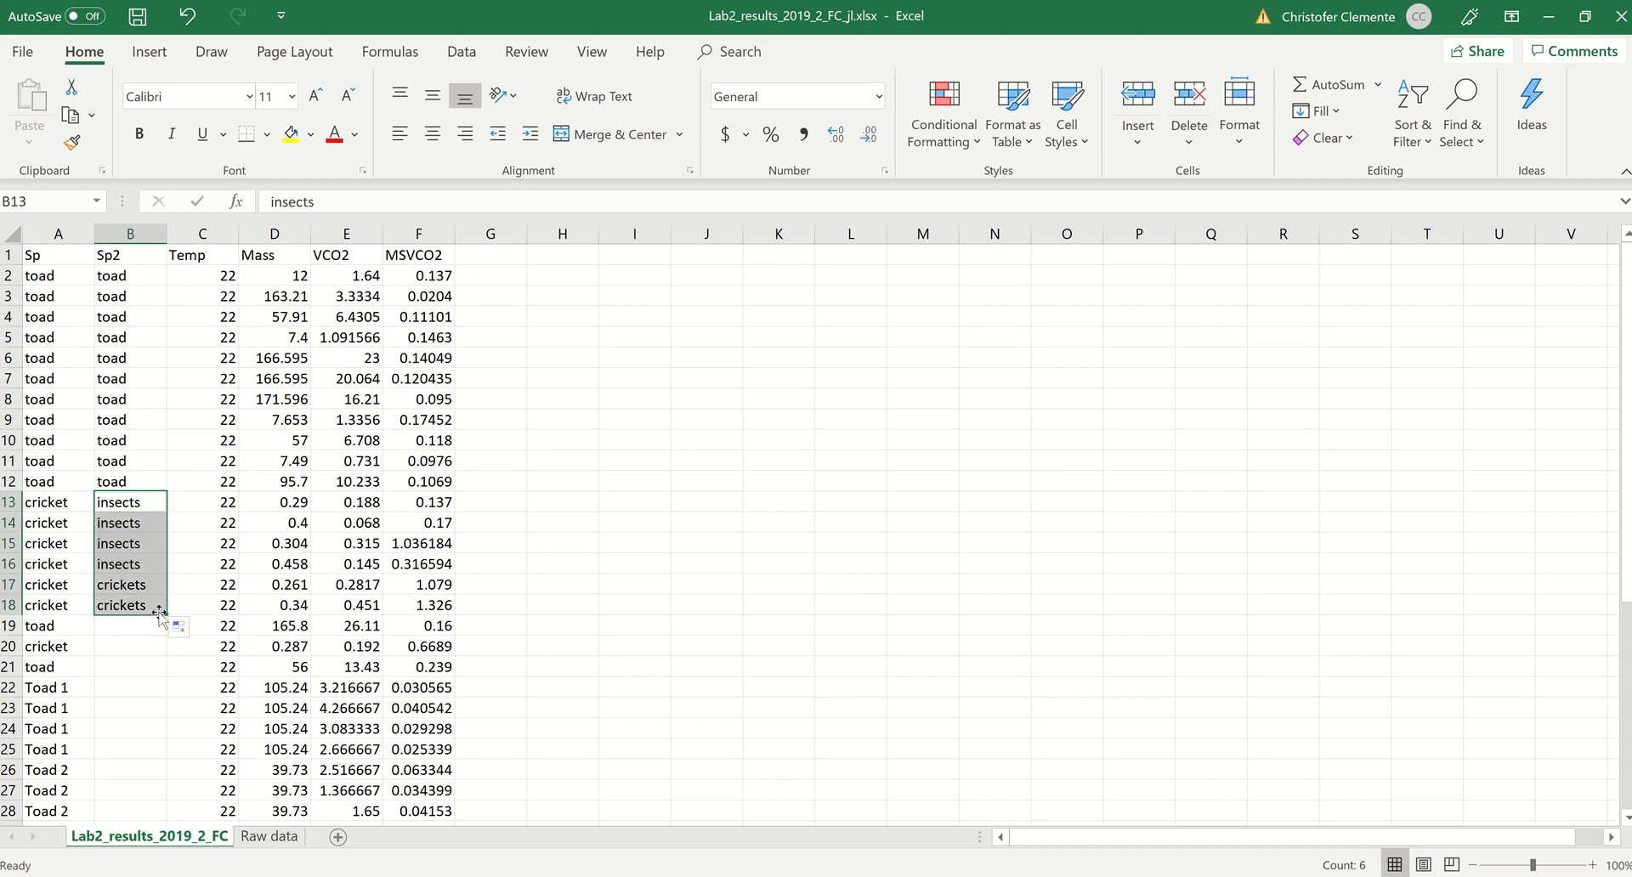
Step: Copy toad from B12 into B19, B21 and B22, and fill B22 down to the end of the data
left_click(146, 482)
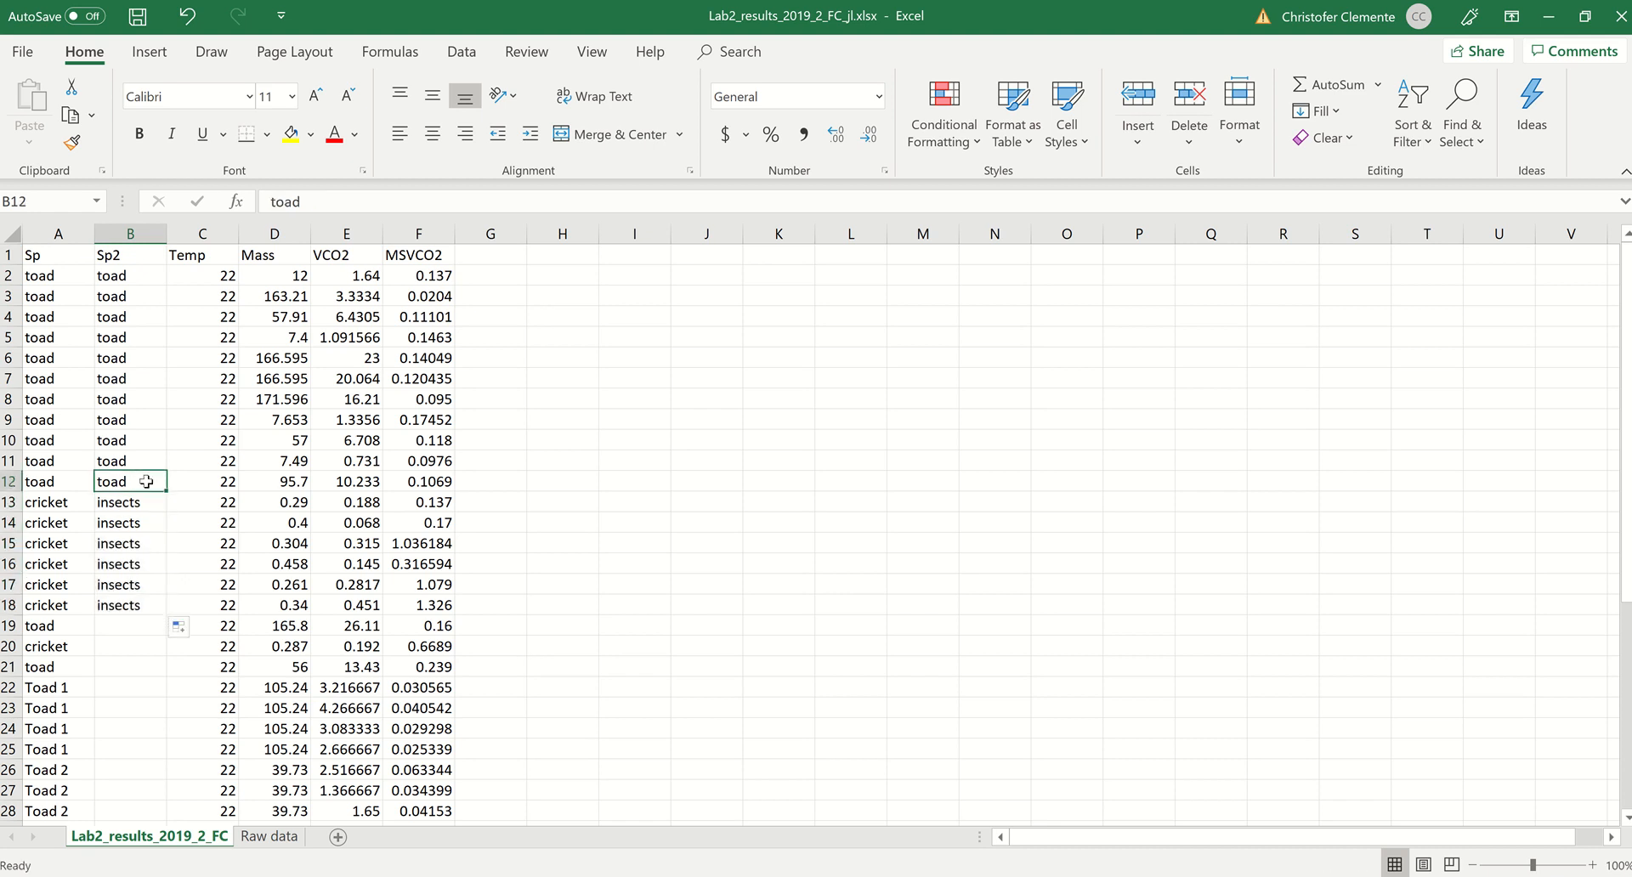
key("ctrl+c")
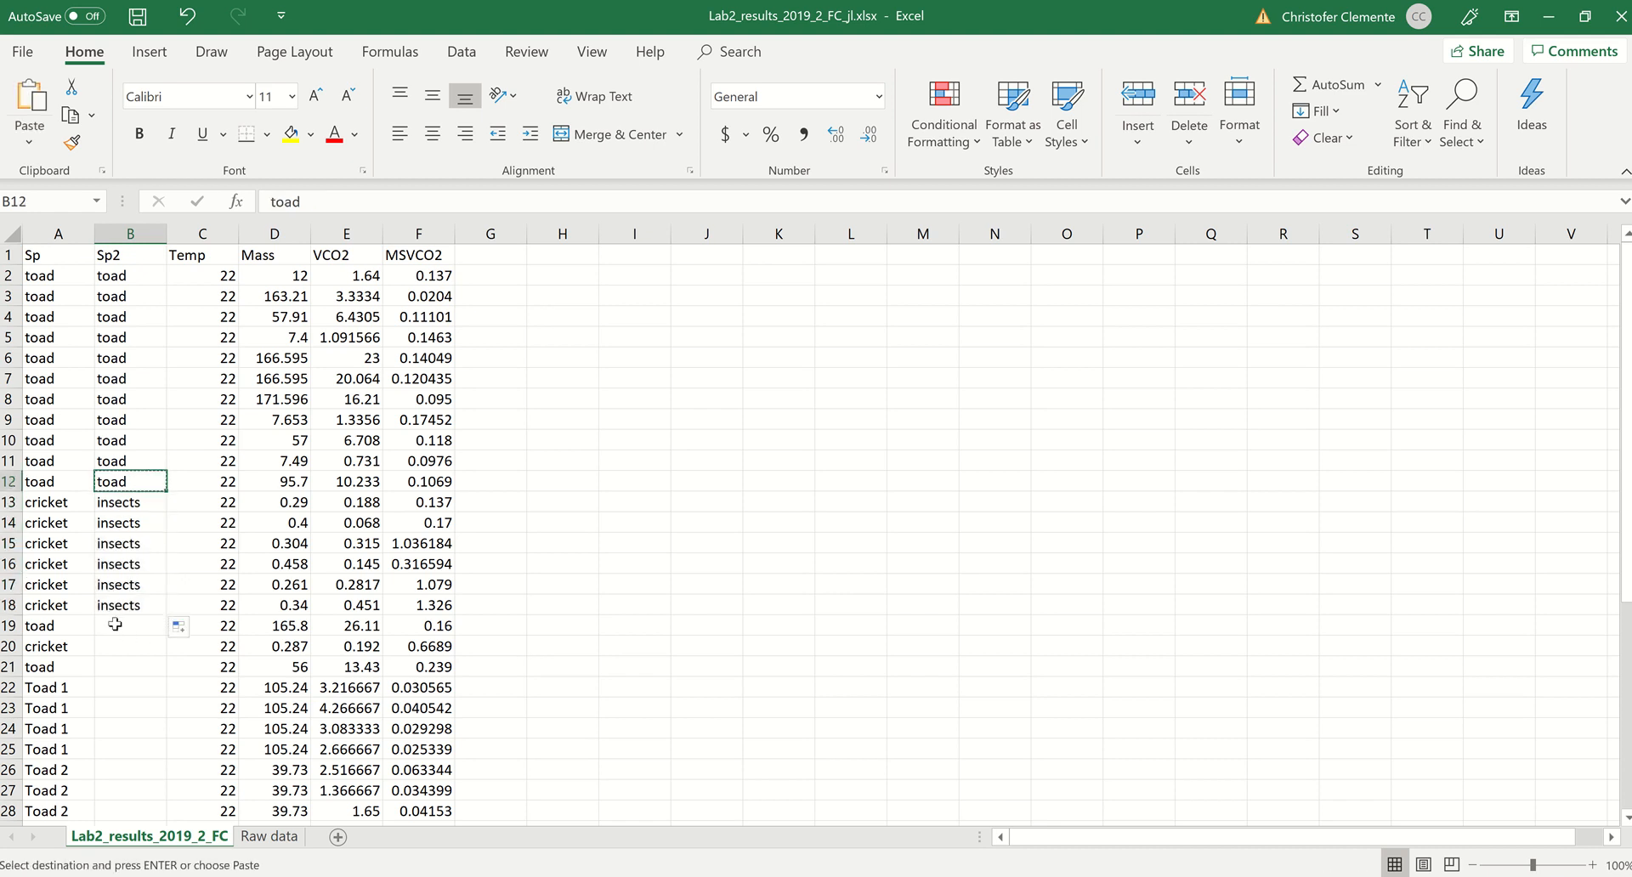
left_click(115, 626)
key("ctrl+v")
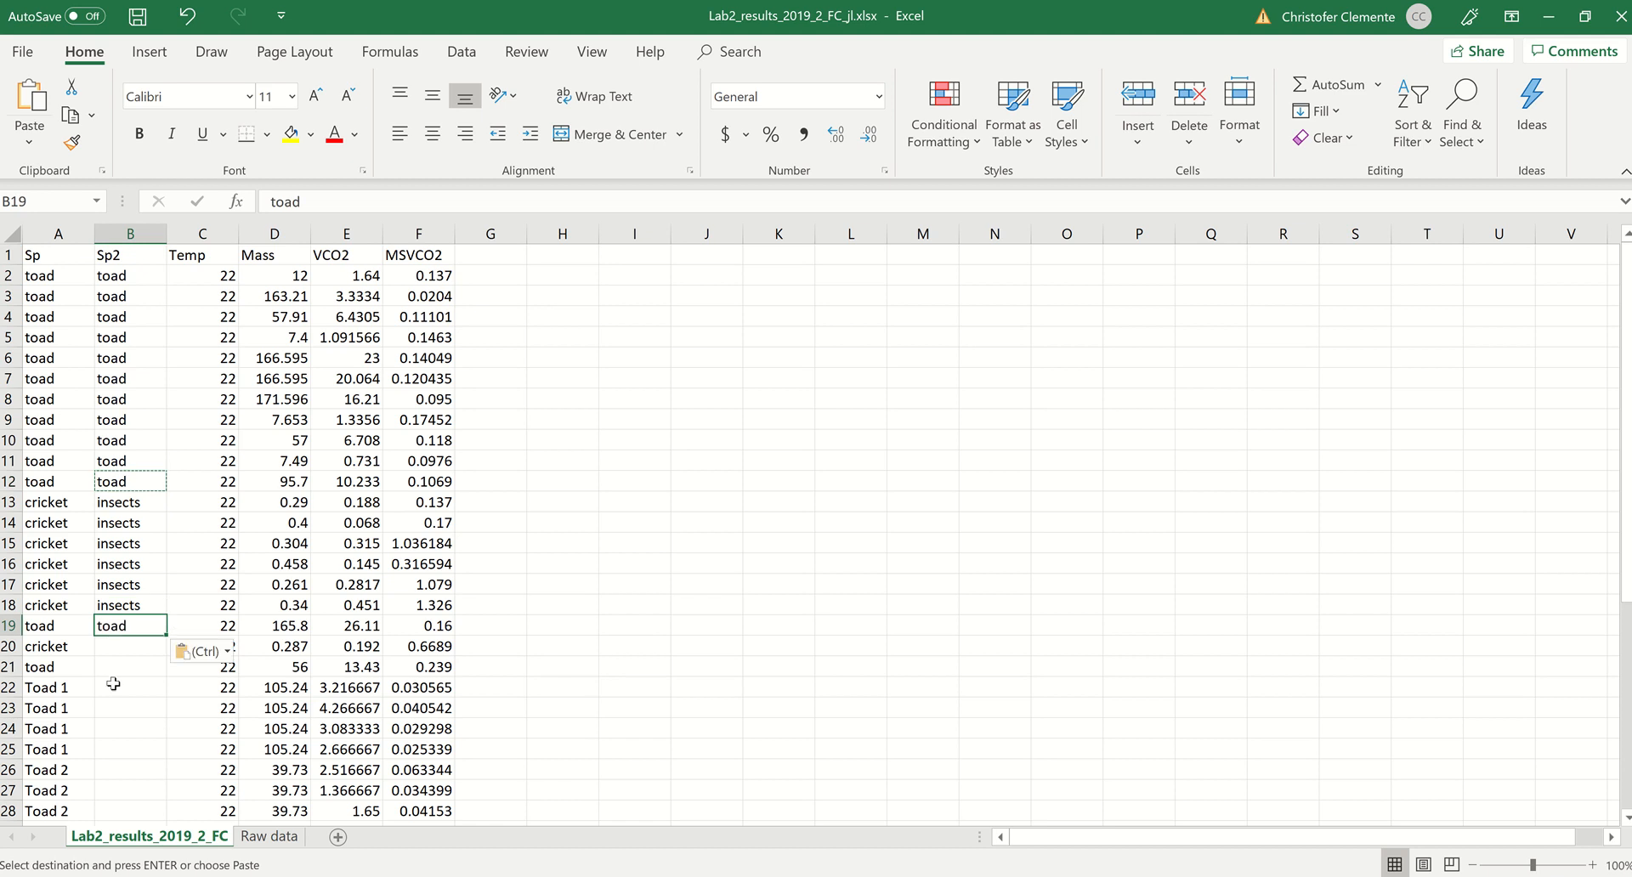
left_click(113, 686)
key("ctrl+v")
scroll(113, 686, "down", 2)
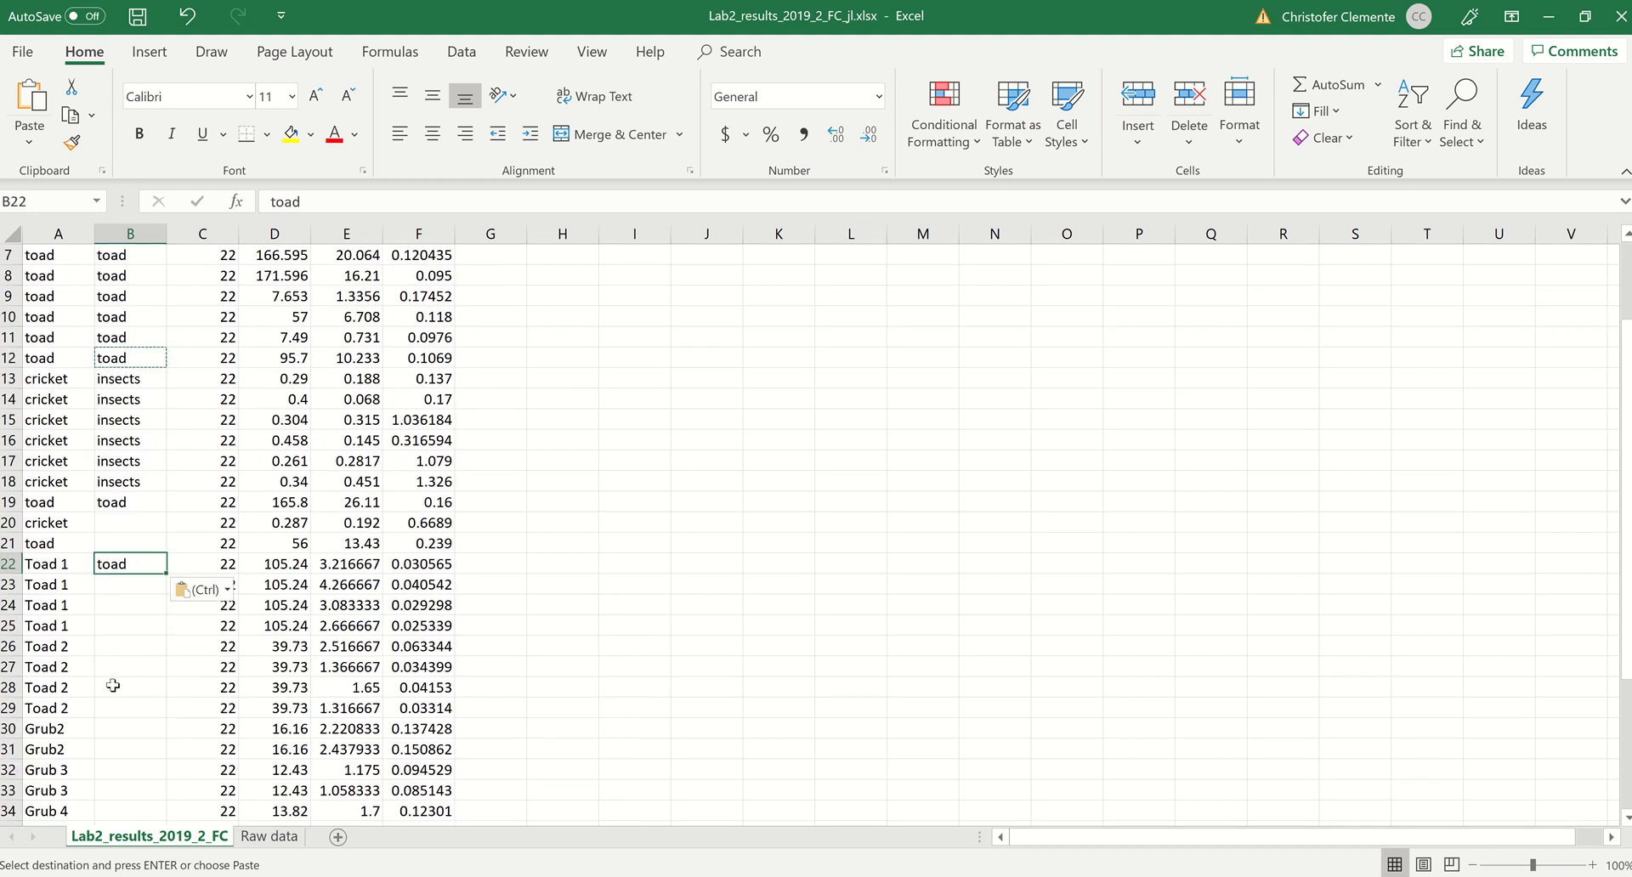
left_click(110, 544)
key("ctrl+v")
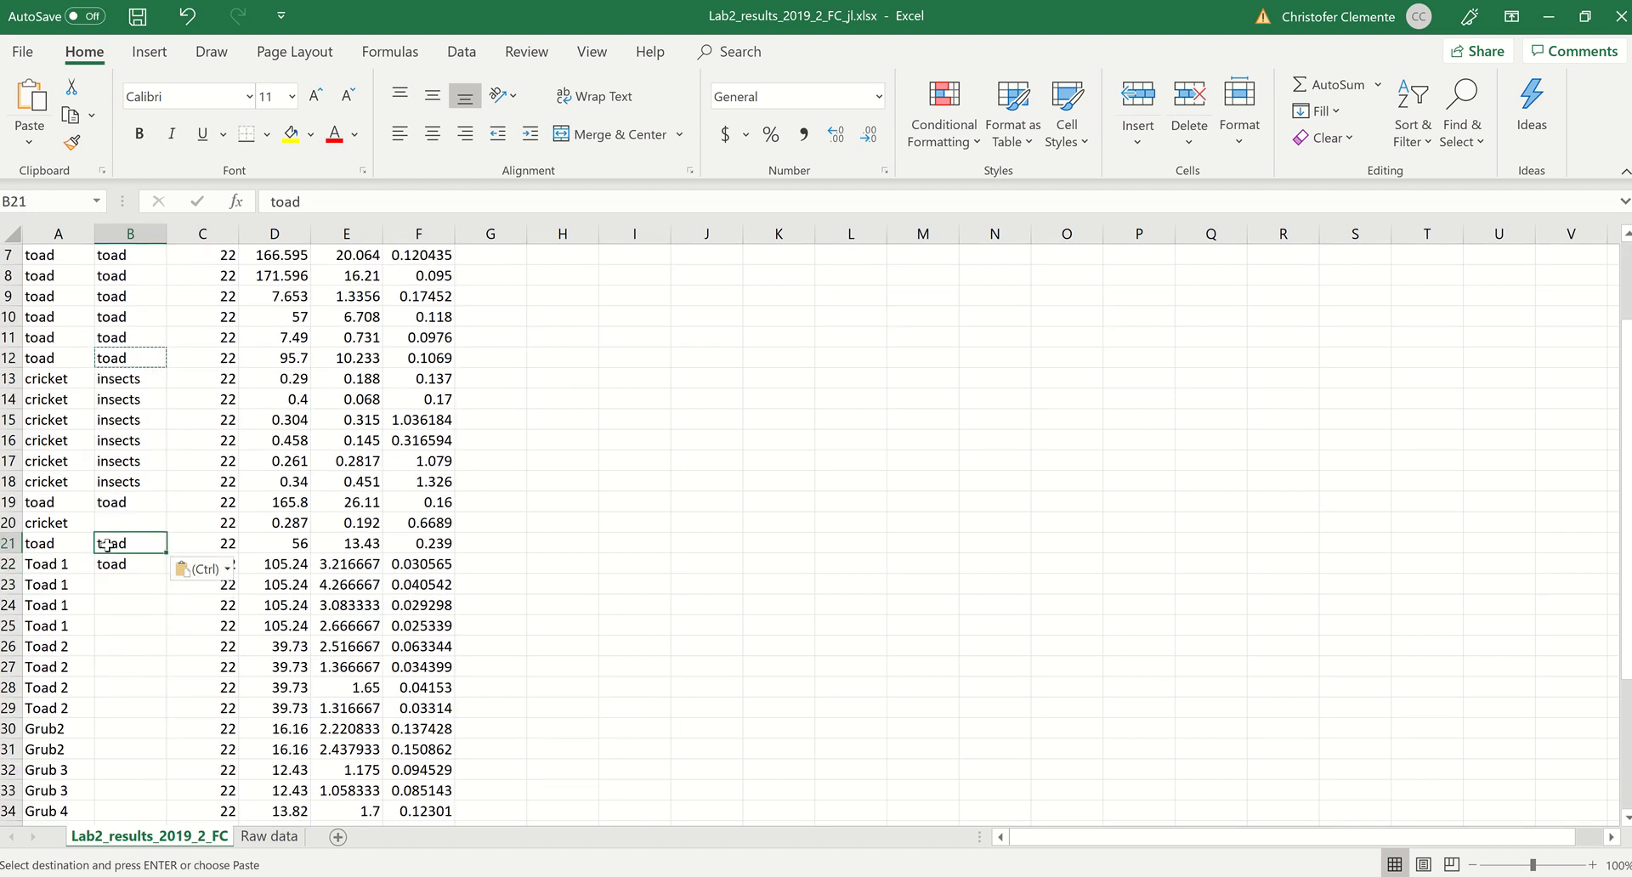
left_click(136, 565)
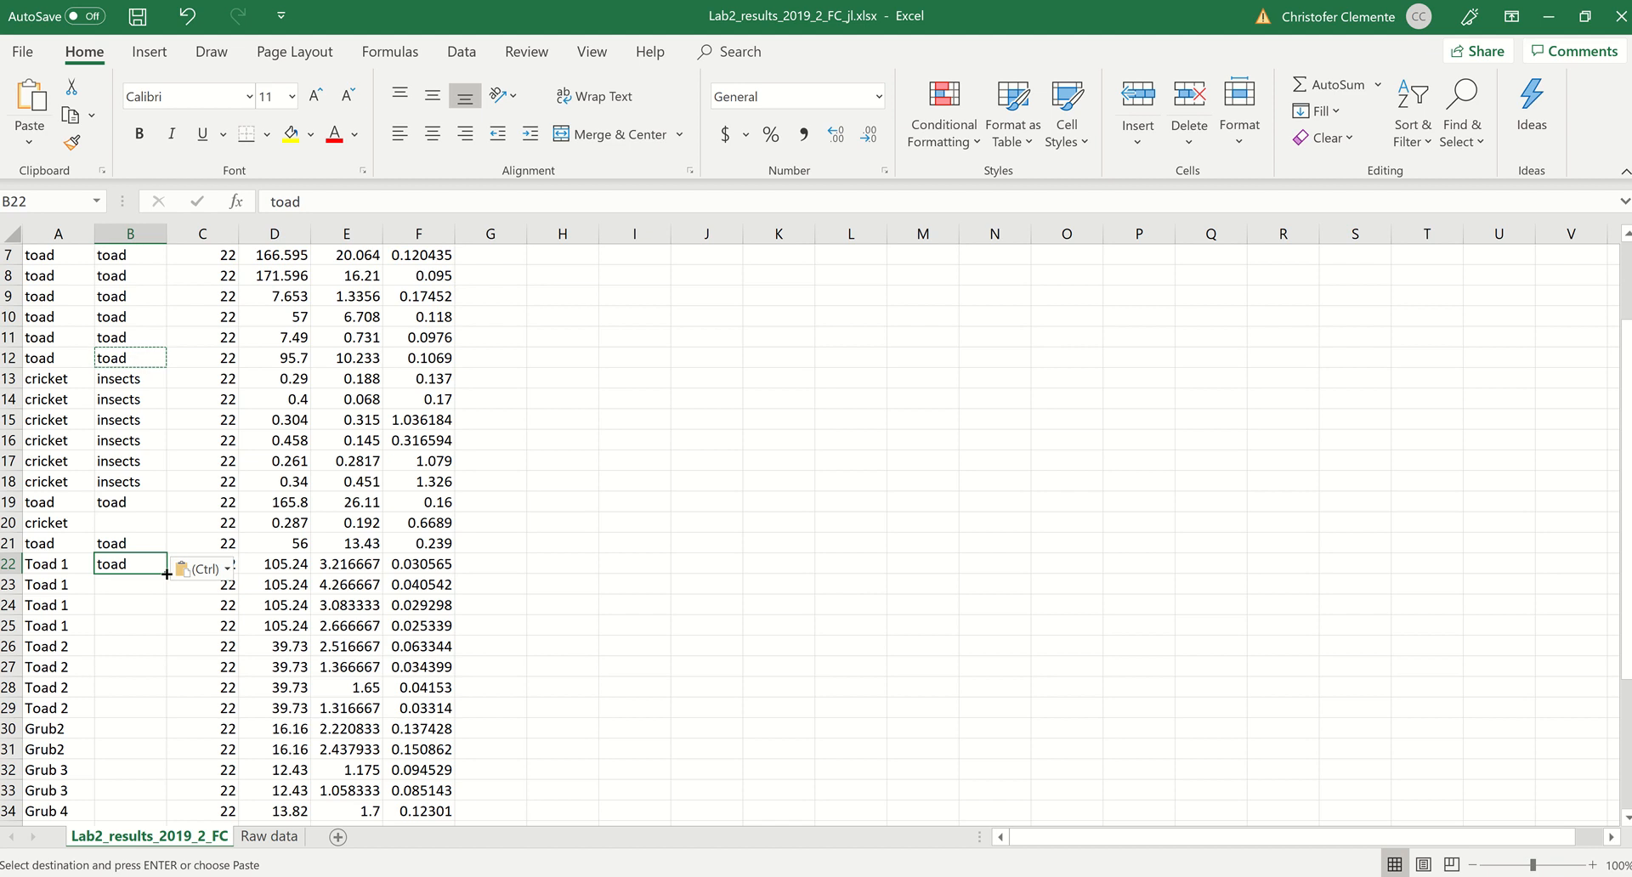
double_click(166, 573)
Step: Enter insects in the empty Sp2 cell of the cricket row, B20
left_click(134, 522)
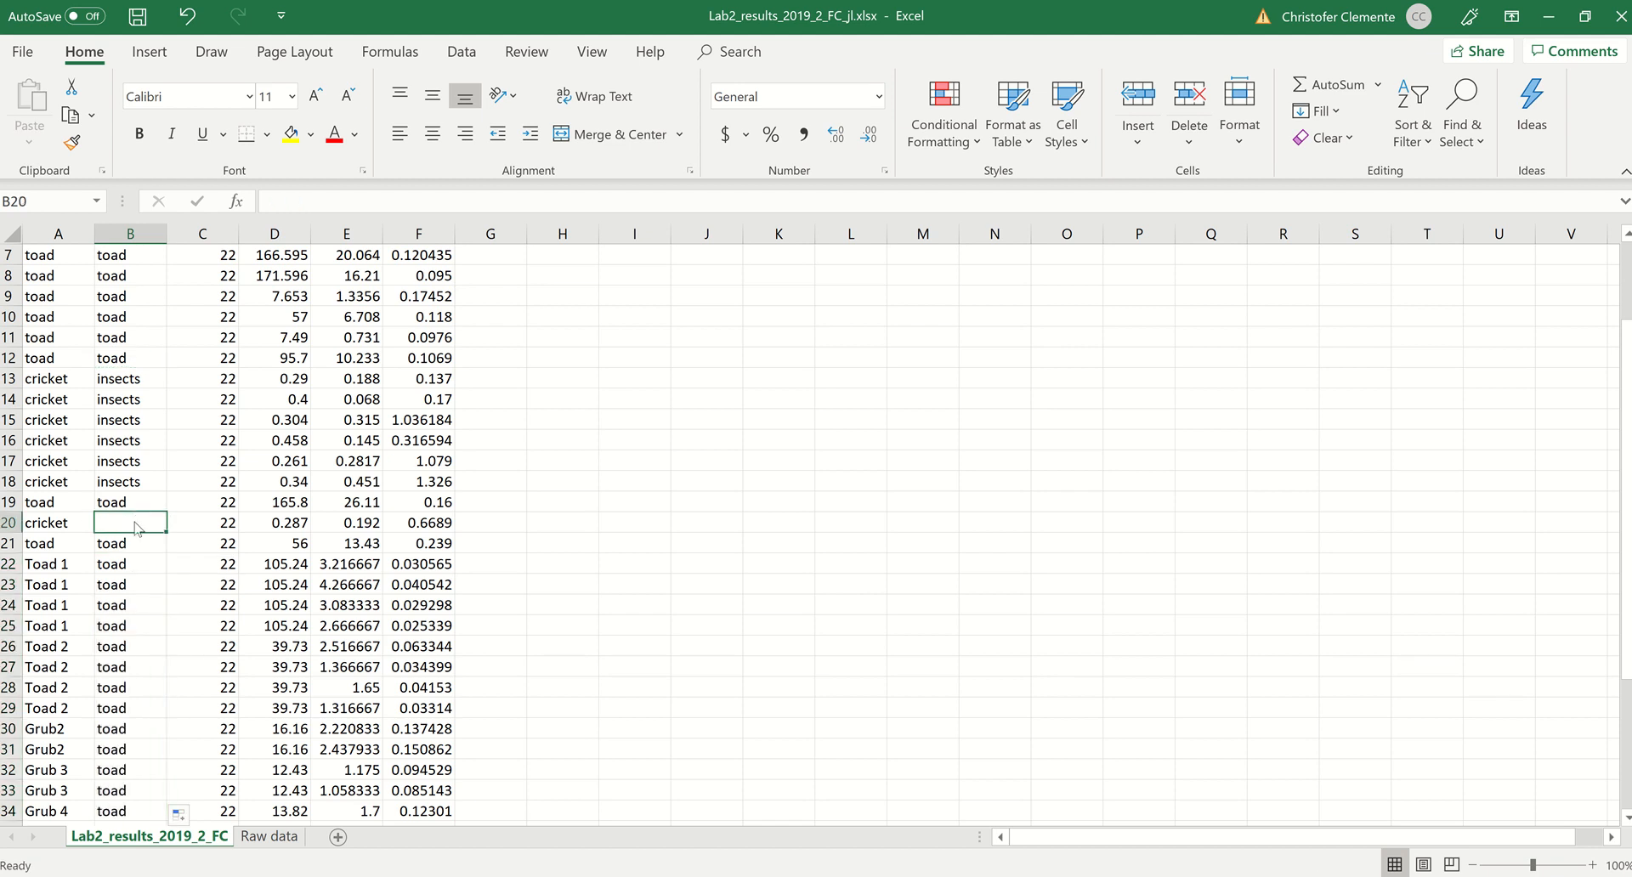
type("insects")
left_click(134, 541)
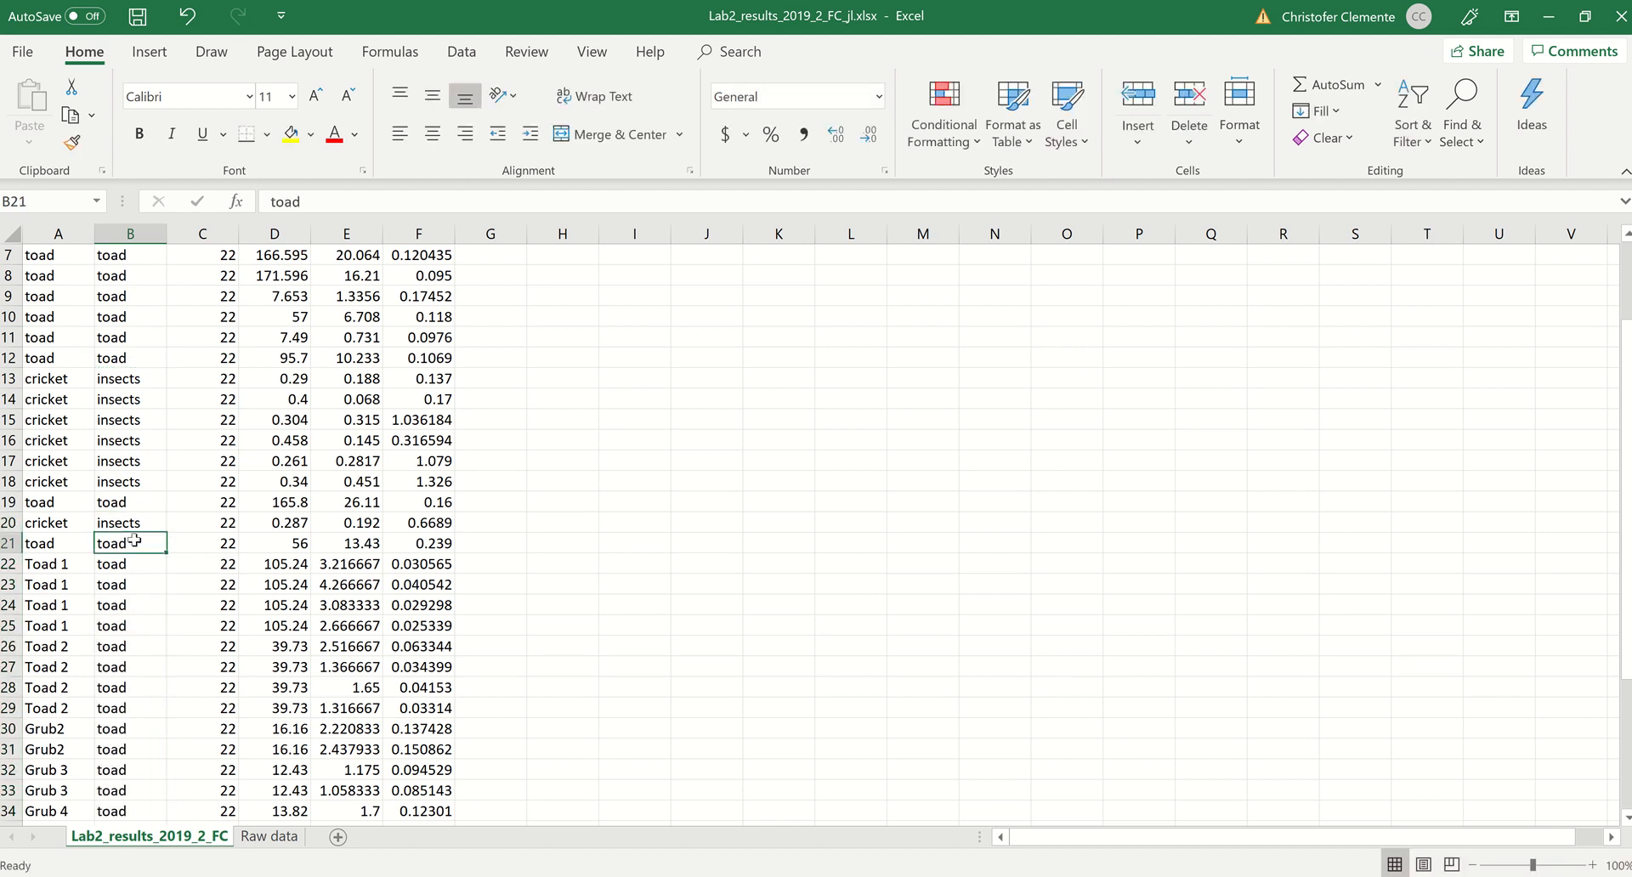
Step: Enter insects in B30 for the first Grub2 row and fill it down through B35 for all grub rows
left_click(122, 729)
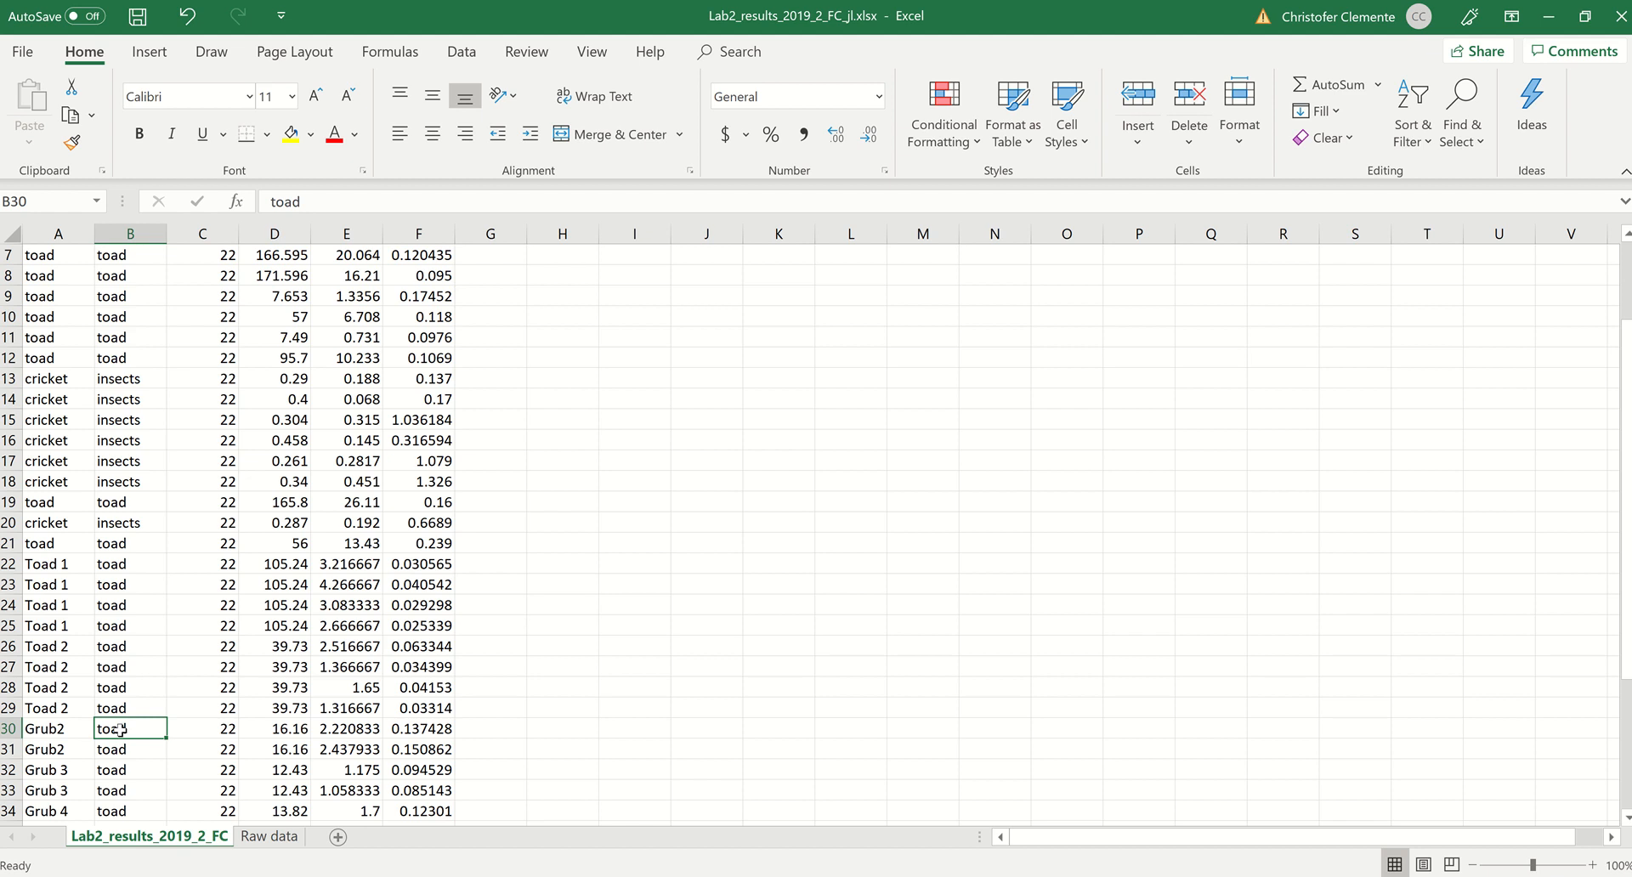
type("insects")
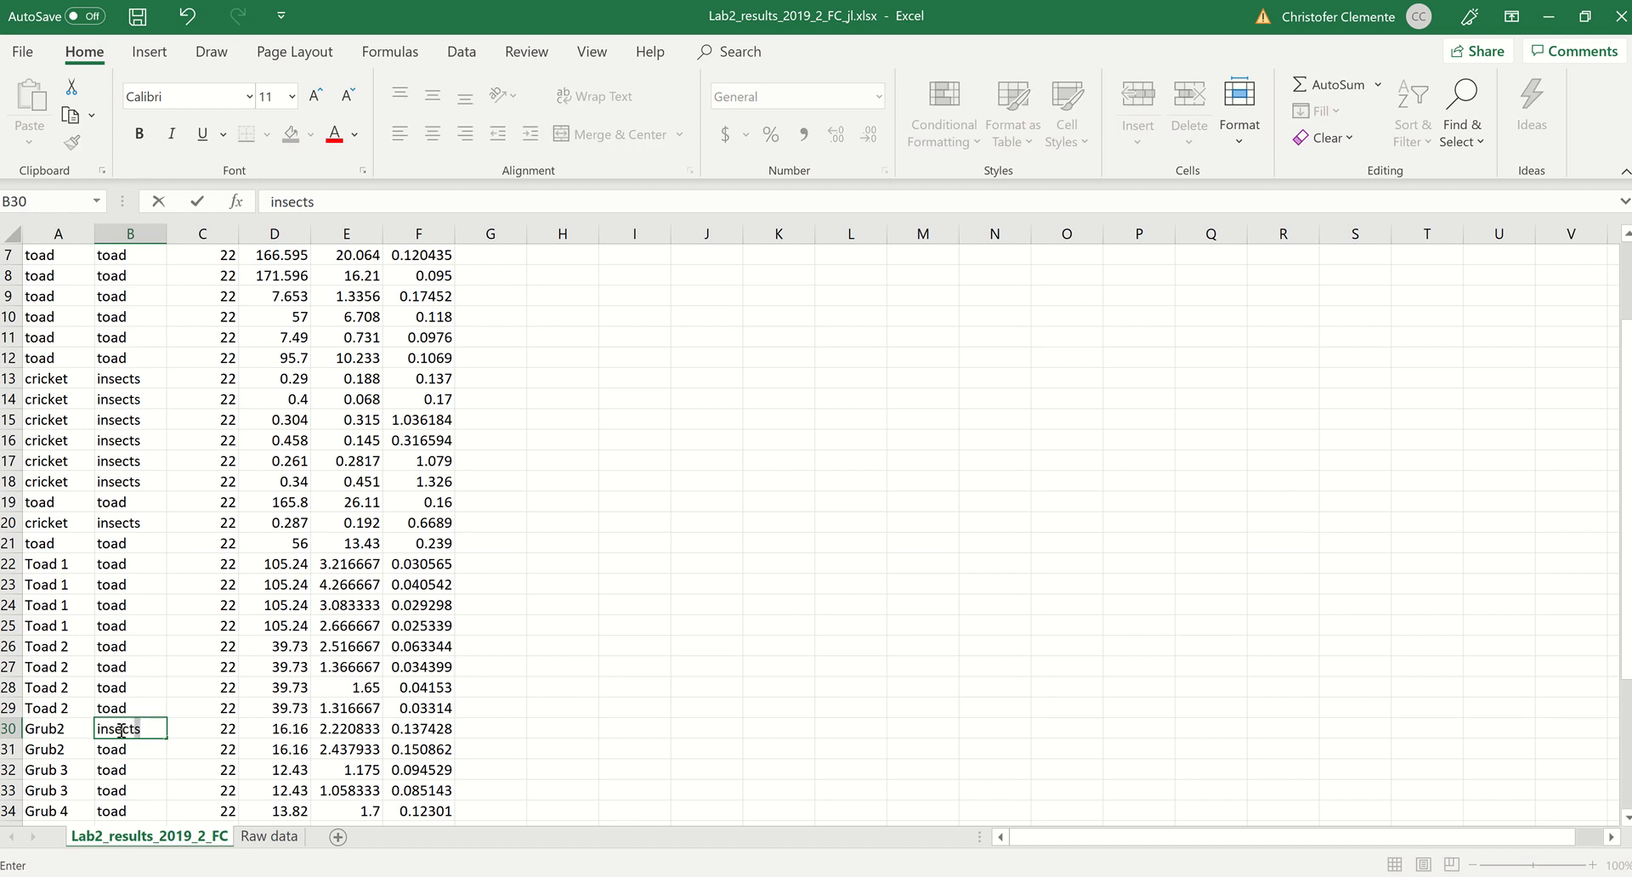
key("Return")
left_click(127, 729)
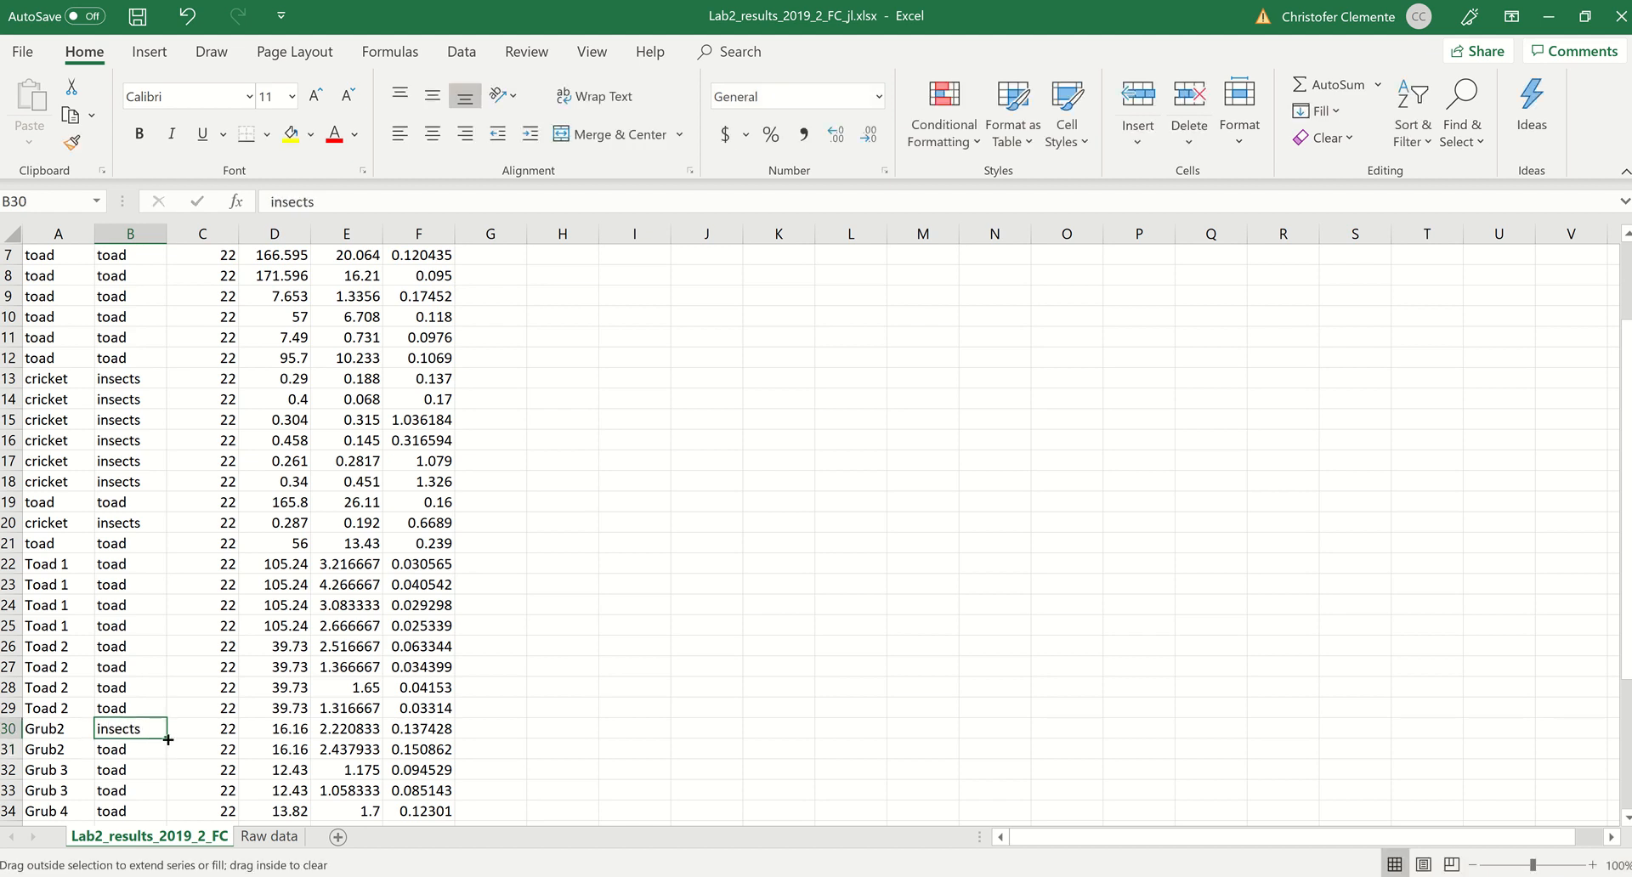
mouse_move(168, 739)
left_mouse_down()
mouse_move(173, 815)
mouse_move(167, 738)
left_mouse_up()
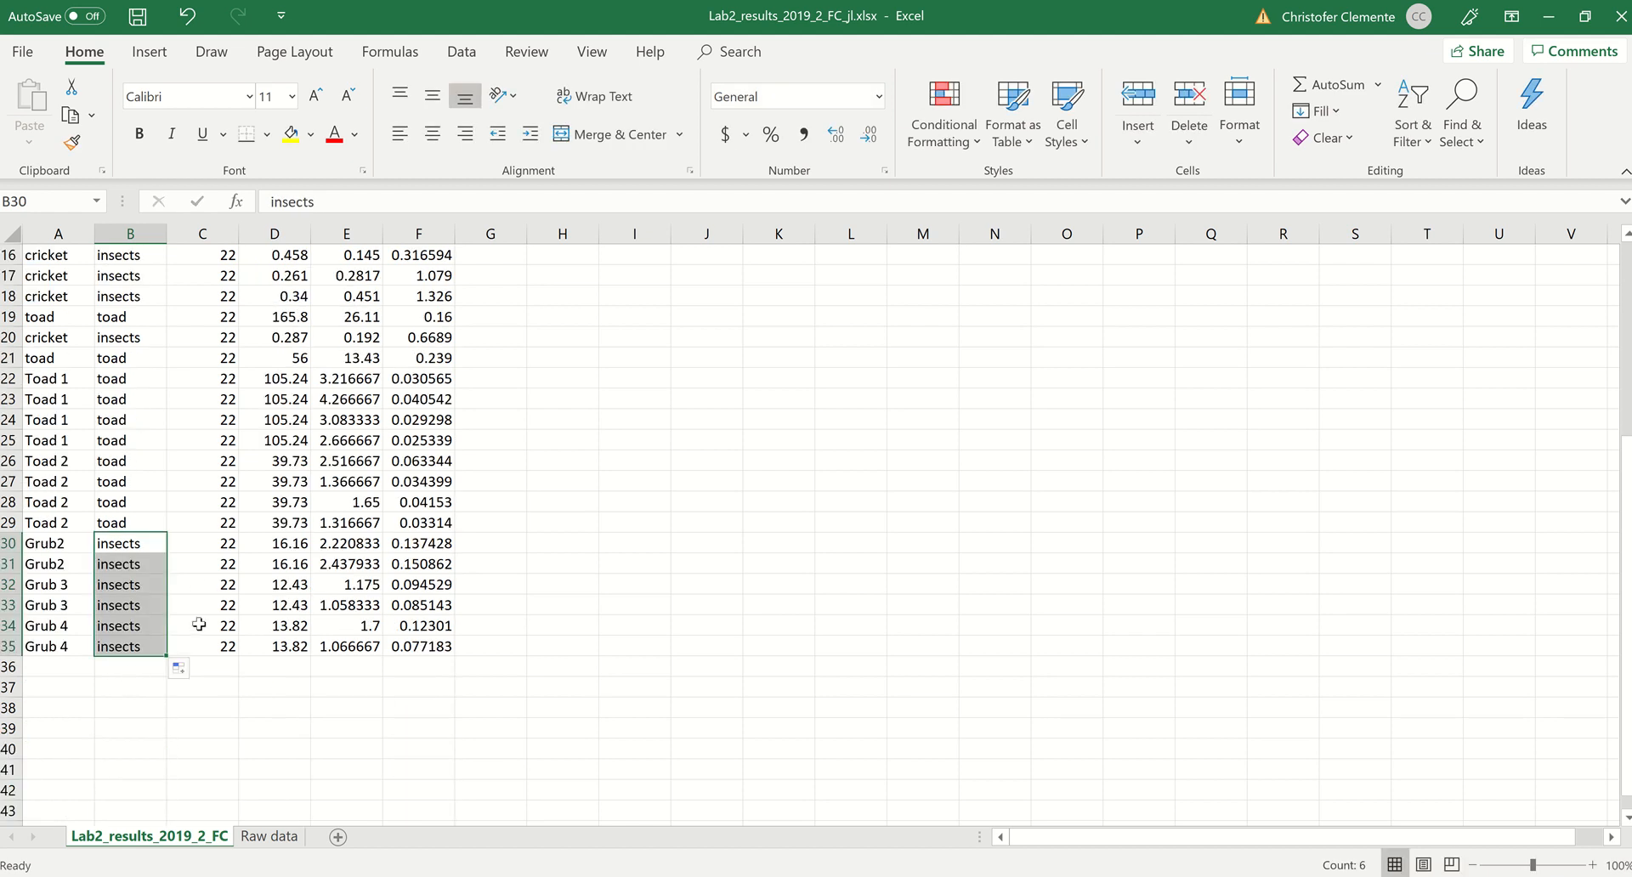
scroll(199, 625, "up", 5)
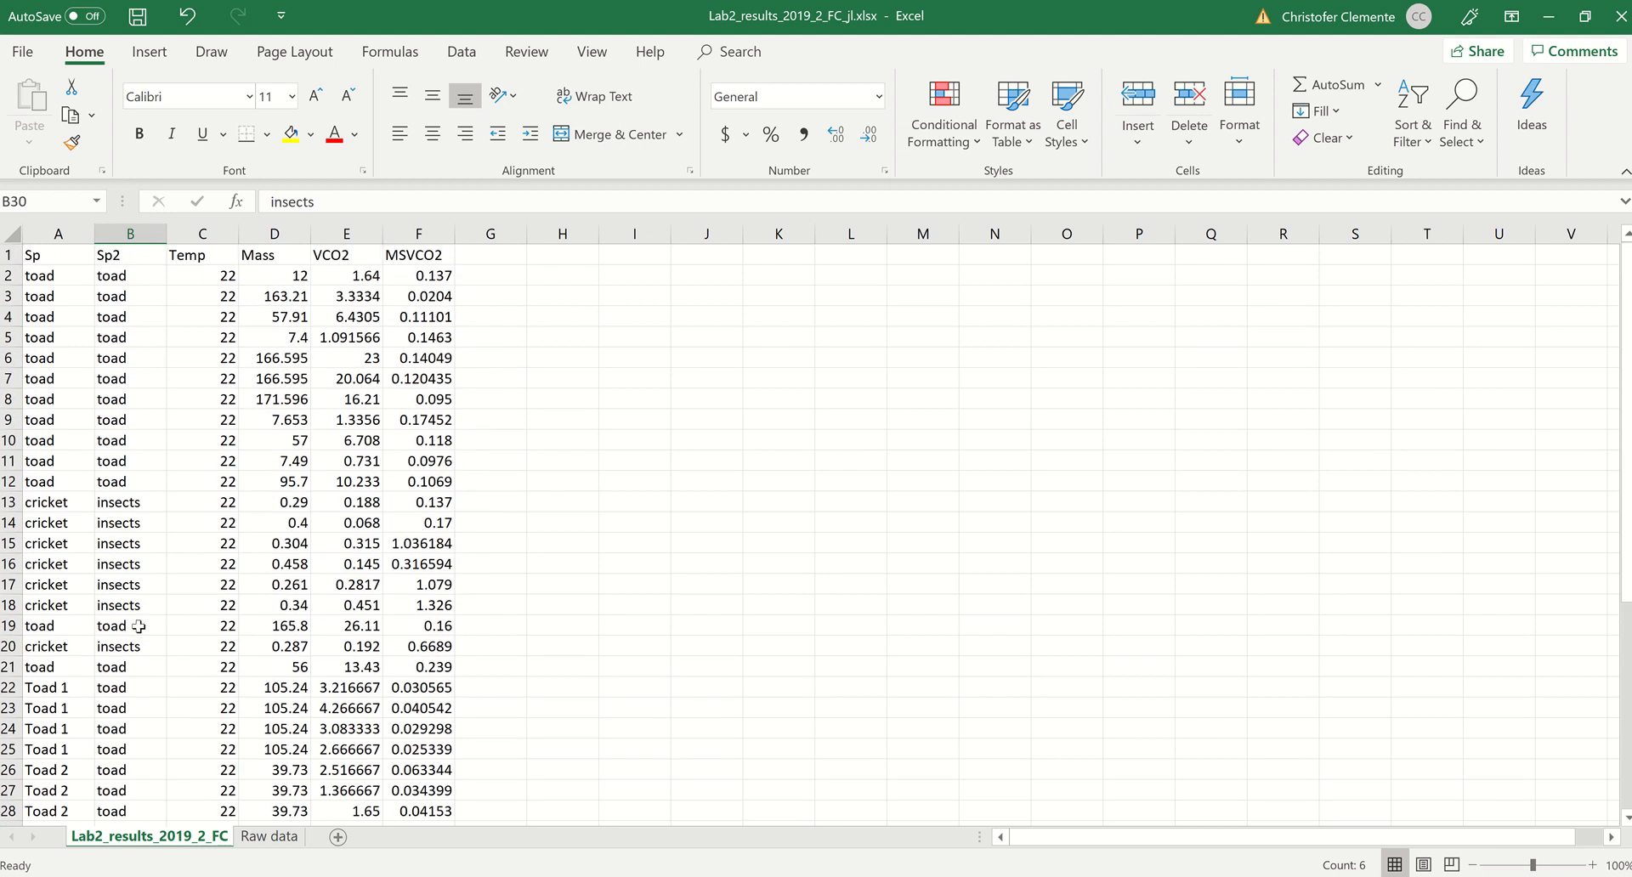
scroll(135, 621, "down", 4)
scroll(138, 625, "up", 4)
Step: Start saving a copy of the workbook as CSV (Comma delimited) in the Desktop folder
left_click(26, 56)
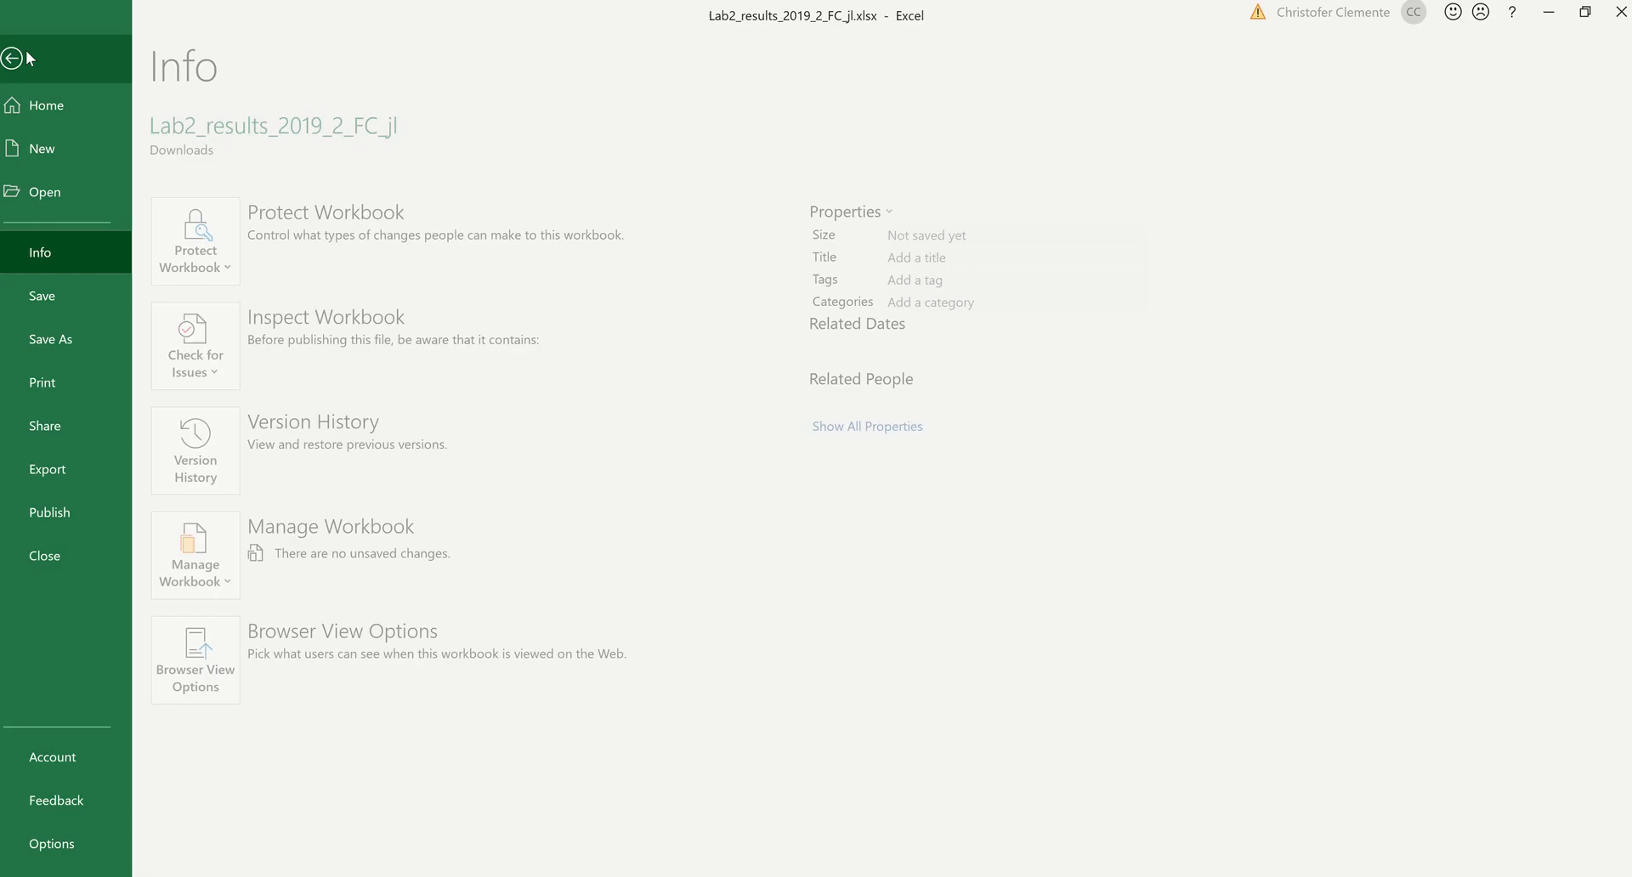
left_click(49, 344)
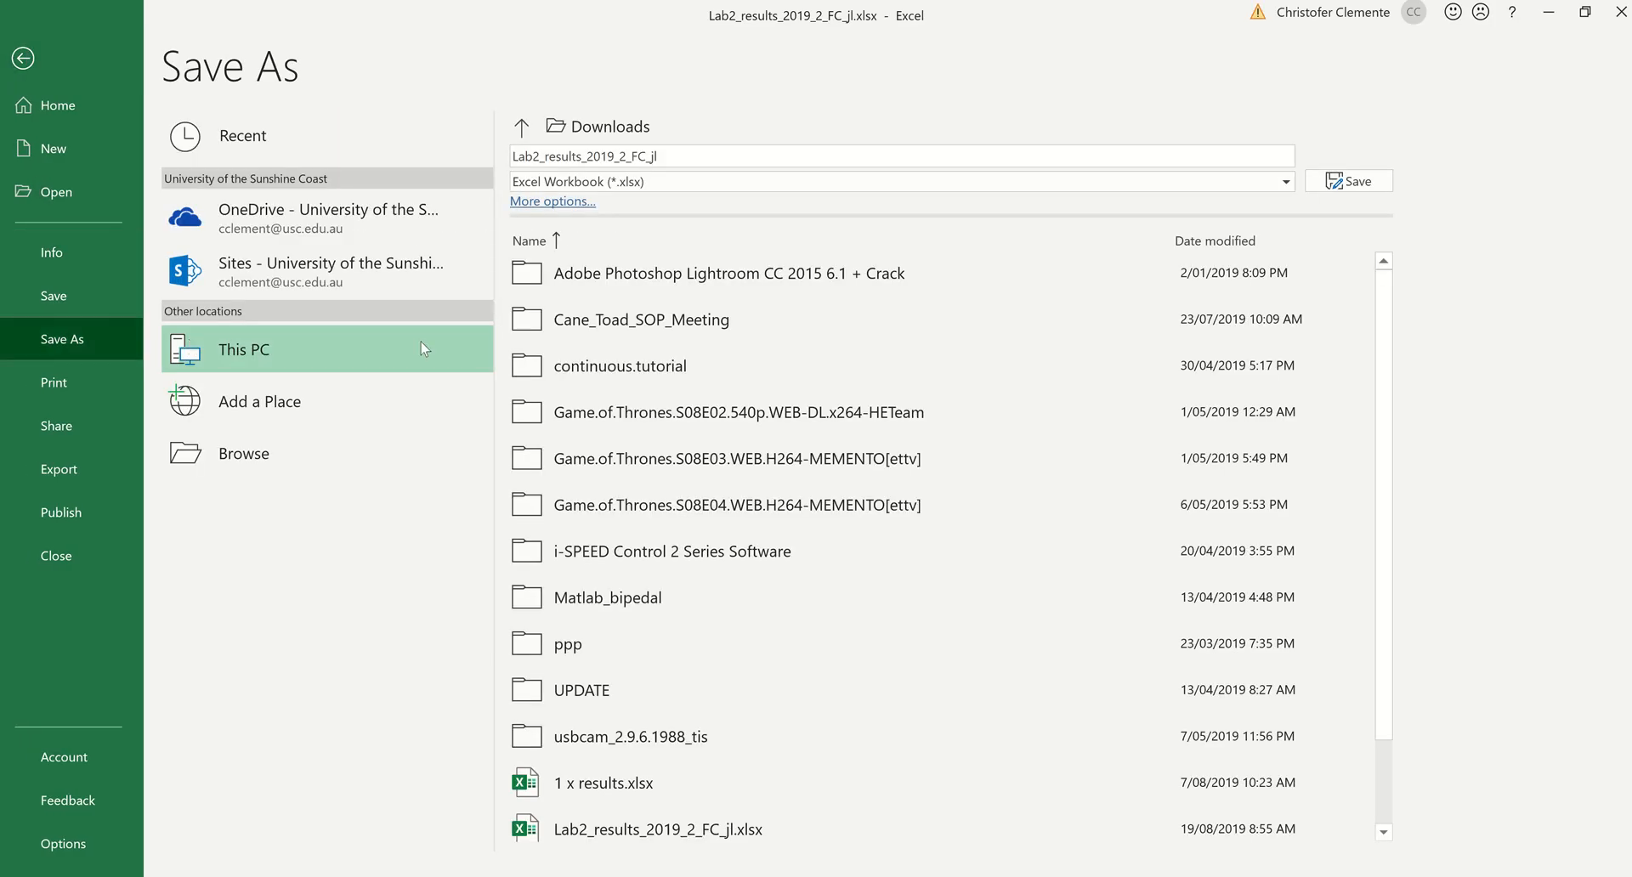
left_click(671, 183)
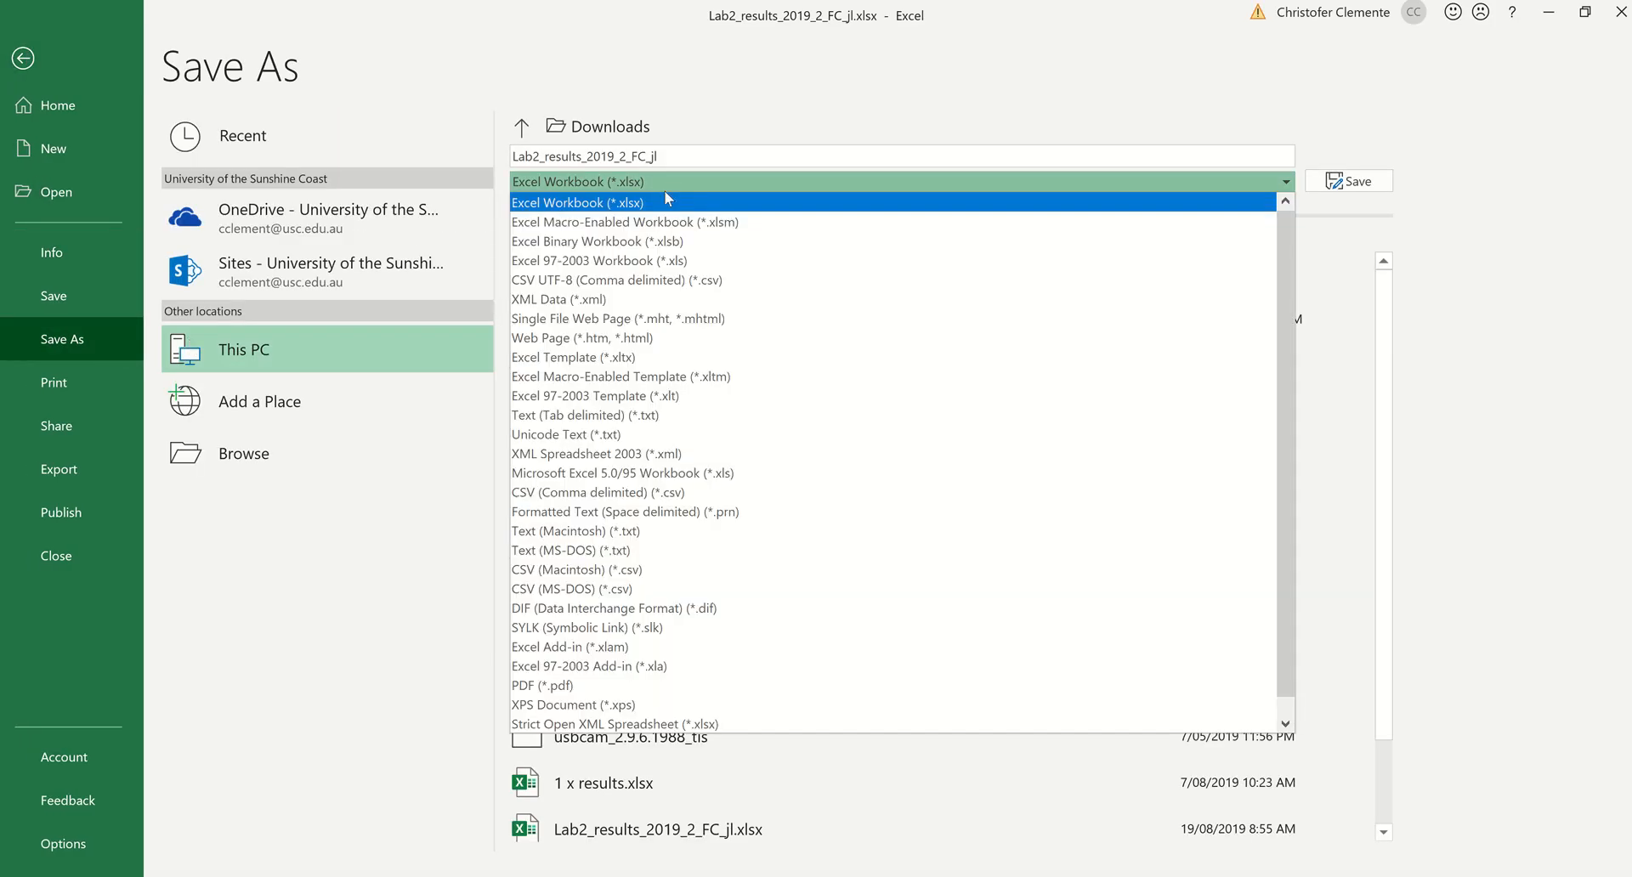
left_click(633, 493)
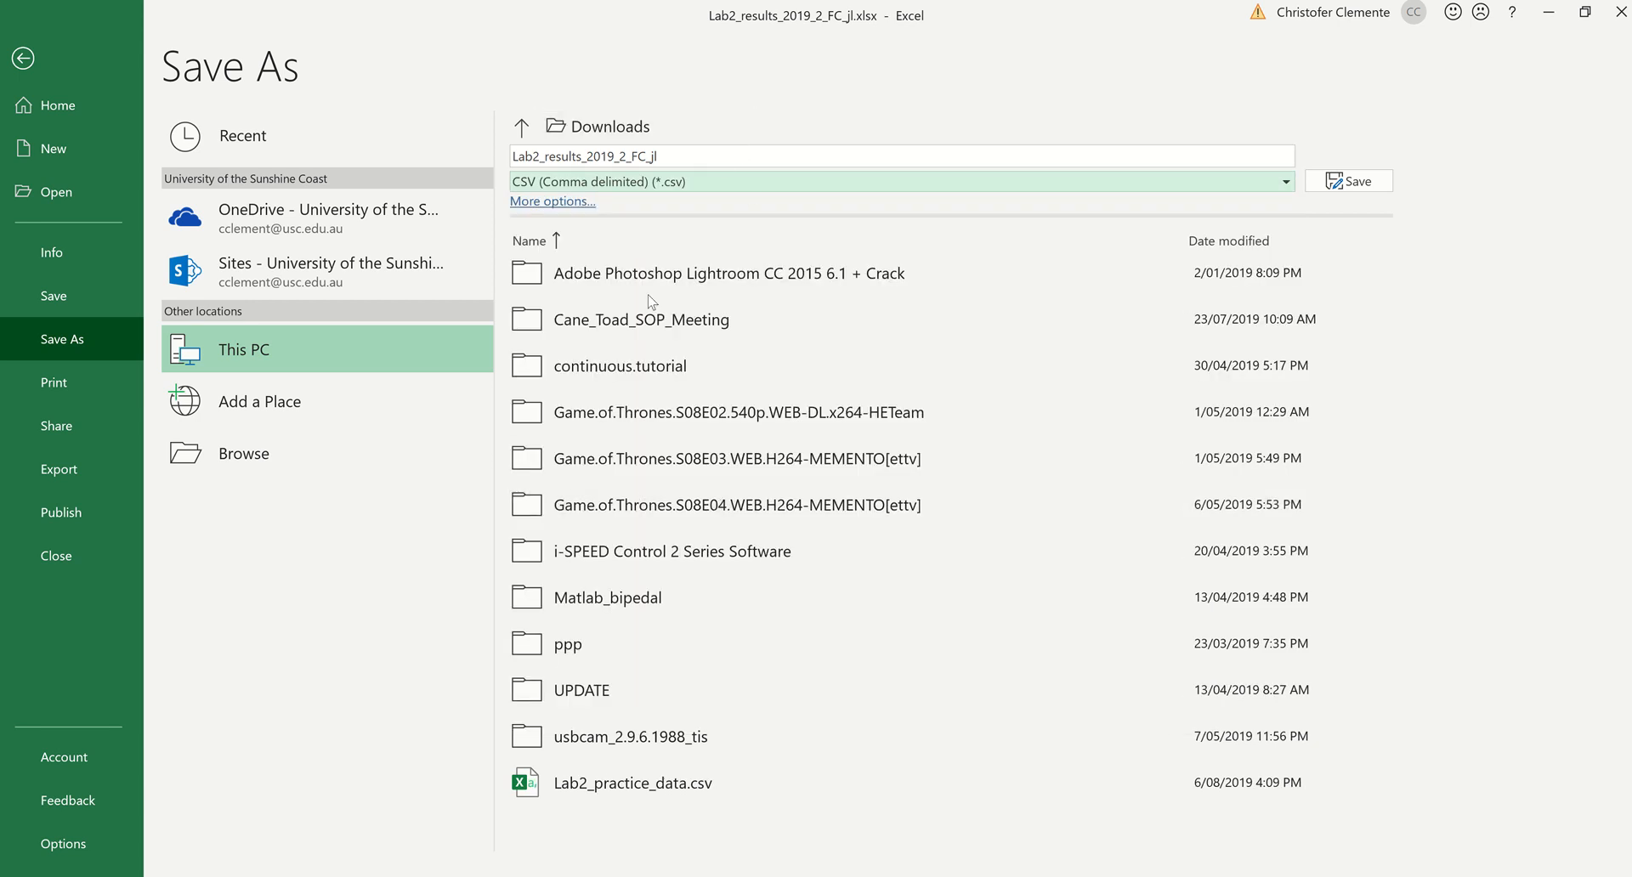
left_click(329, 467)
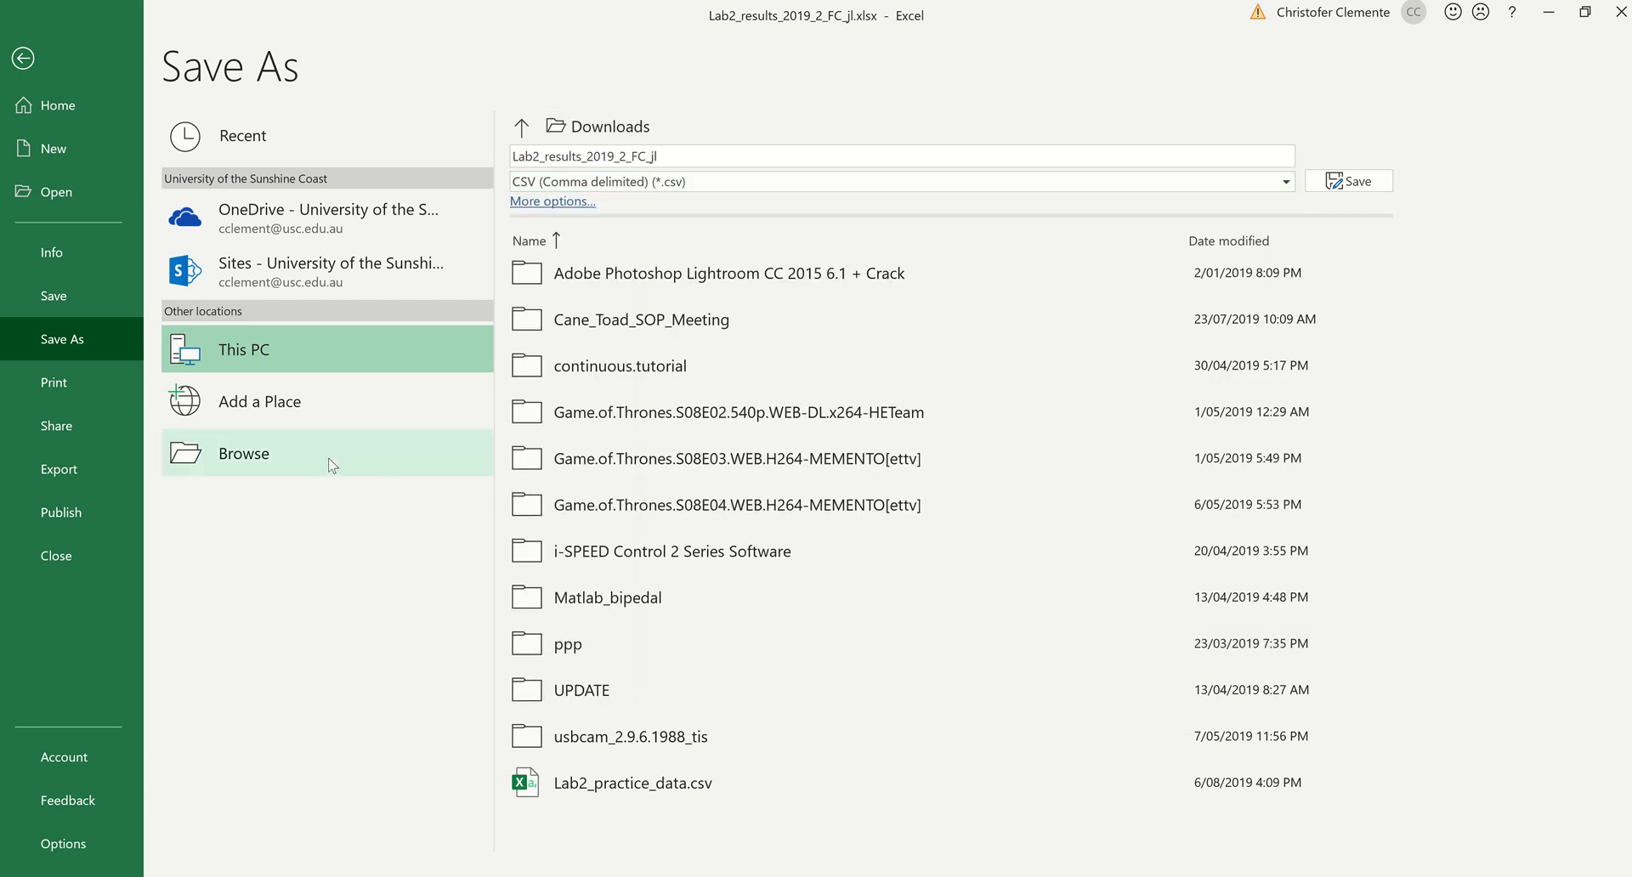
left_click(88, 163)
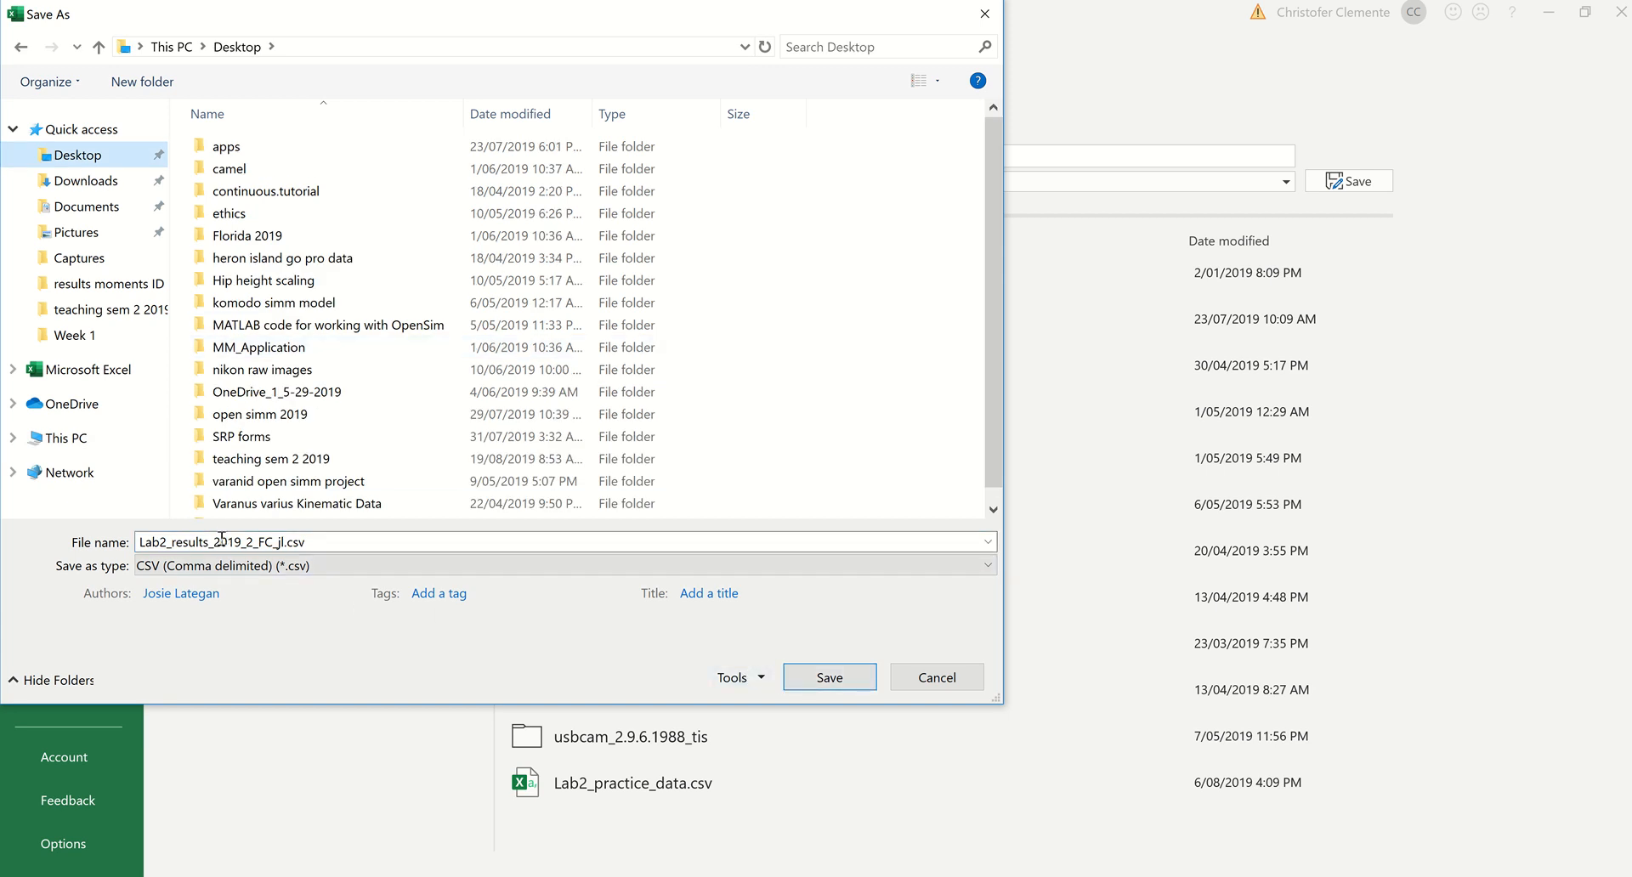
Step: Name the CSV copy Lab2_results_2019_3 and save only the active sheet
double_click(266, 541)
left_click(275, 542)
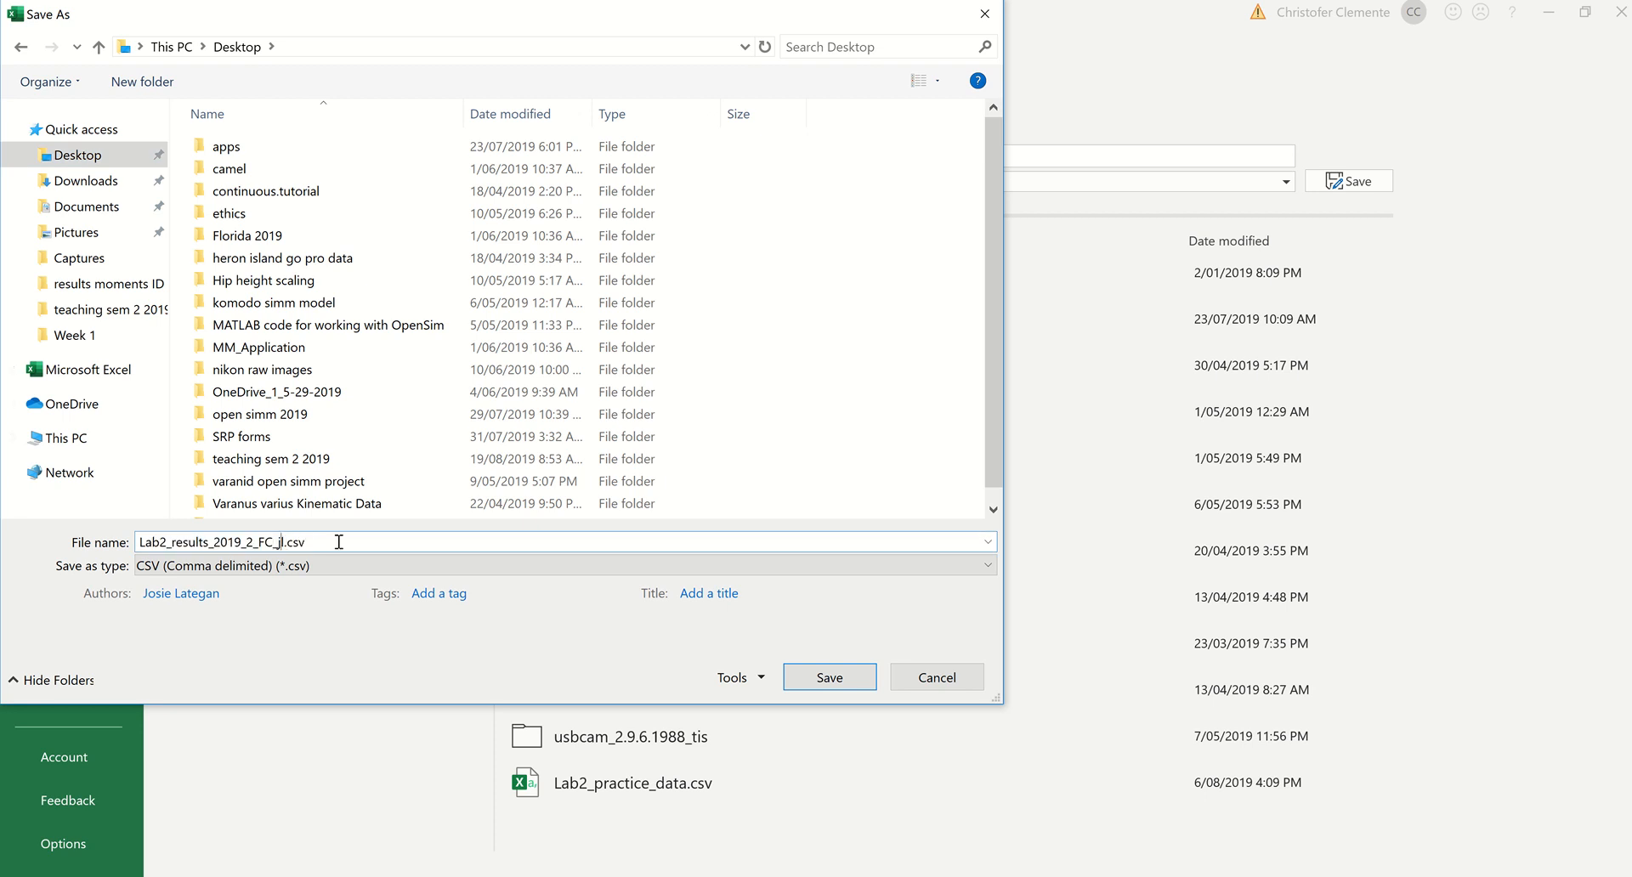
key("BackSpace")
key("BackSpace")
key("BackSpace")
key("BackSpace")
key("BackSpace")
key("BackSpace")
key("BackSpace")
type("3")
left_click(830, 677)
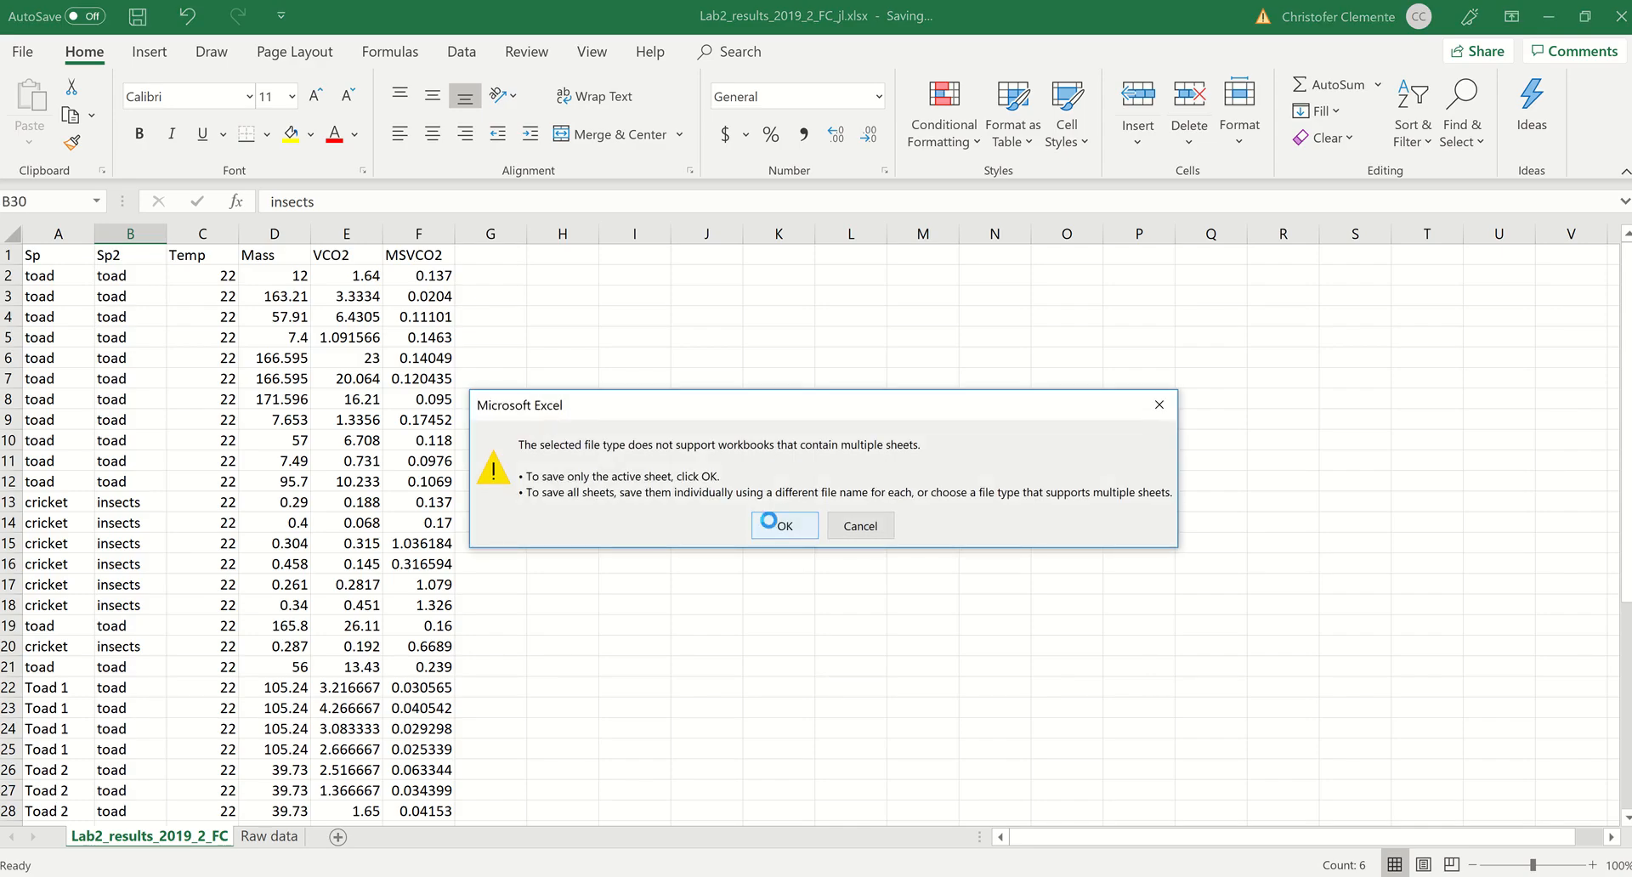
left_click(768, 521)
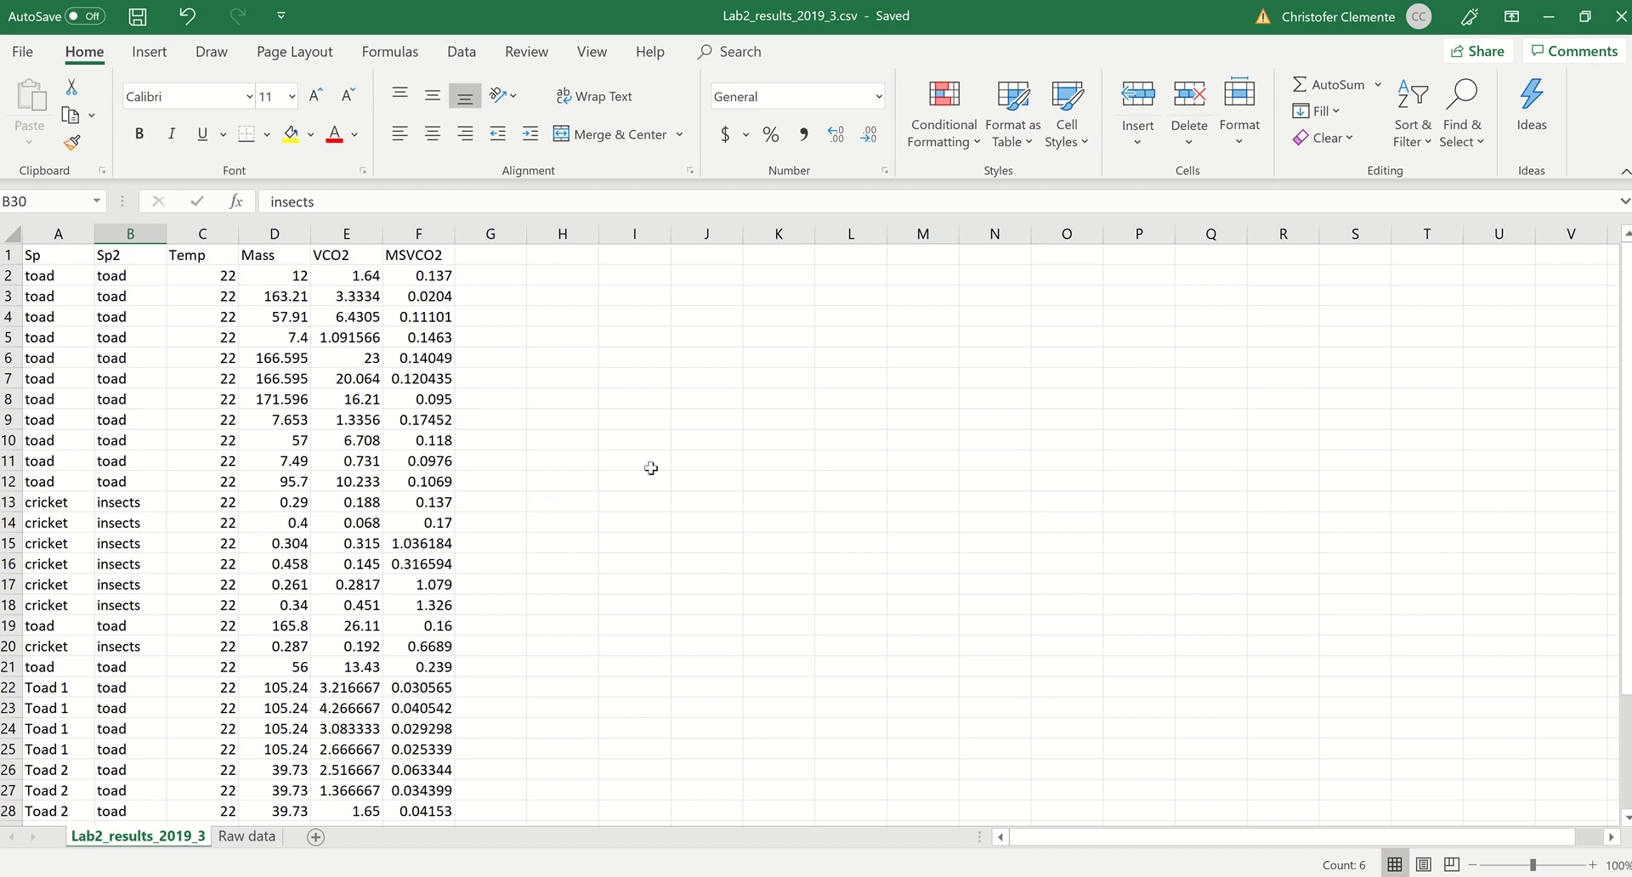
Step: Minimize Excel and switch to RStudio with the Lab2_code script
left_click(1547, 19)
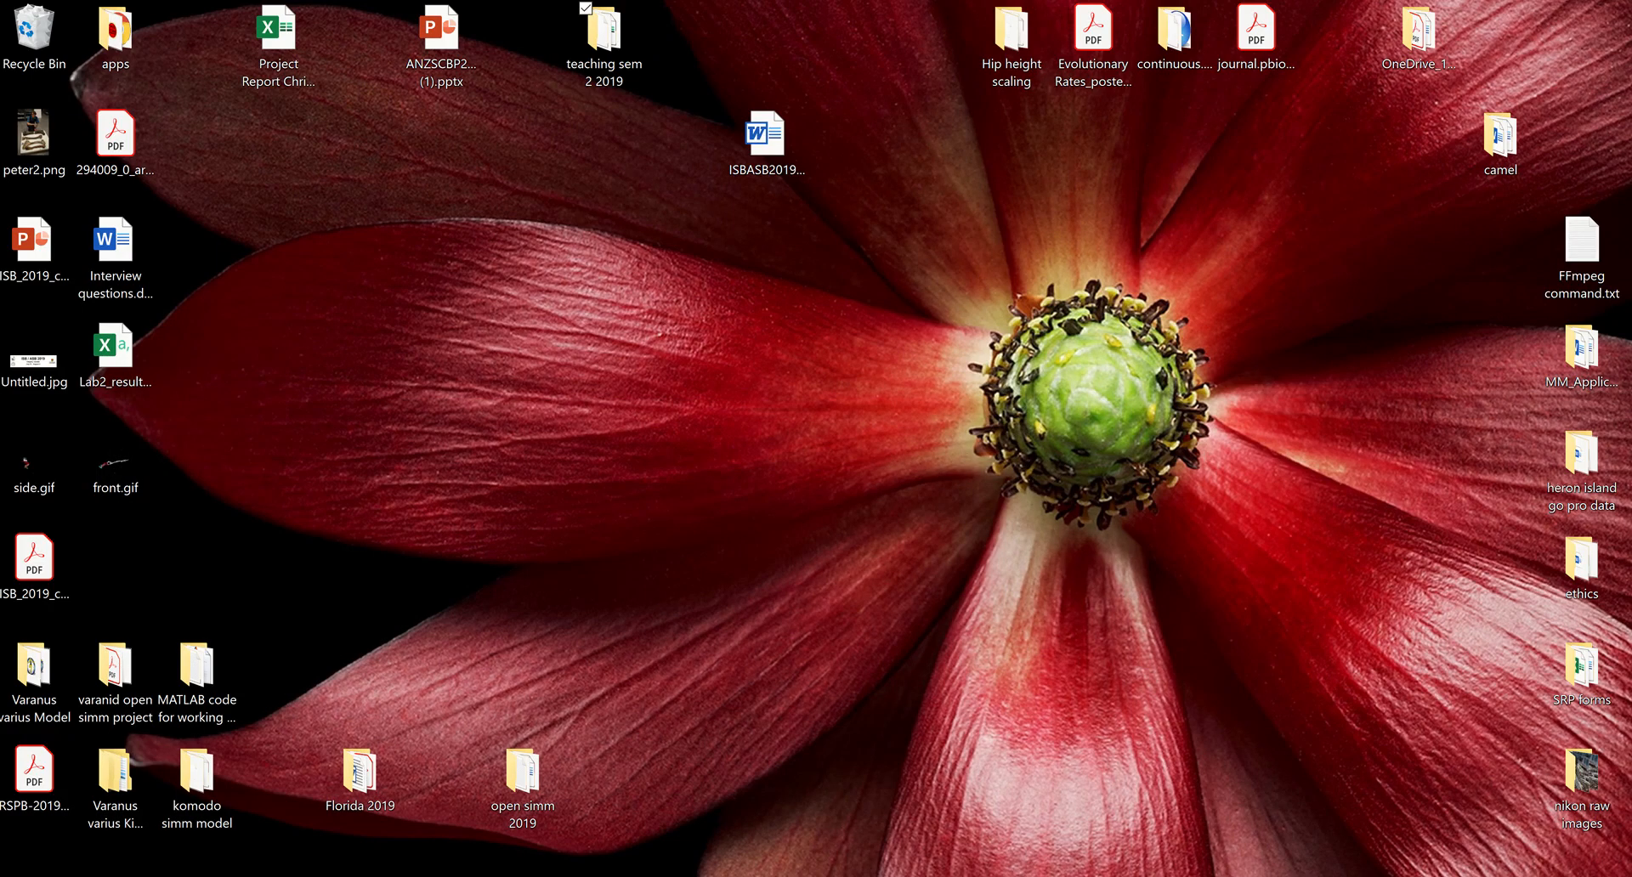
left_click(360, 788)
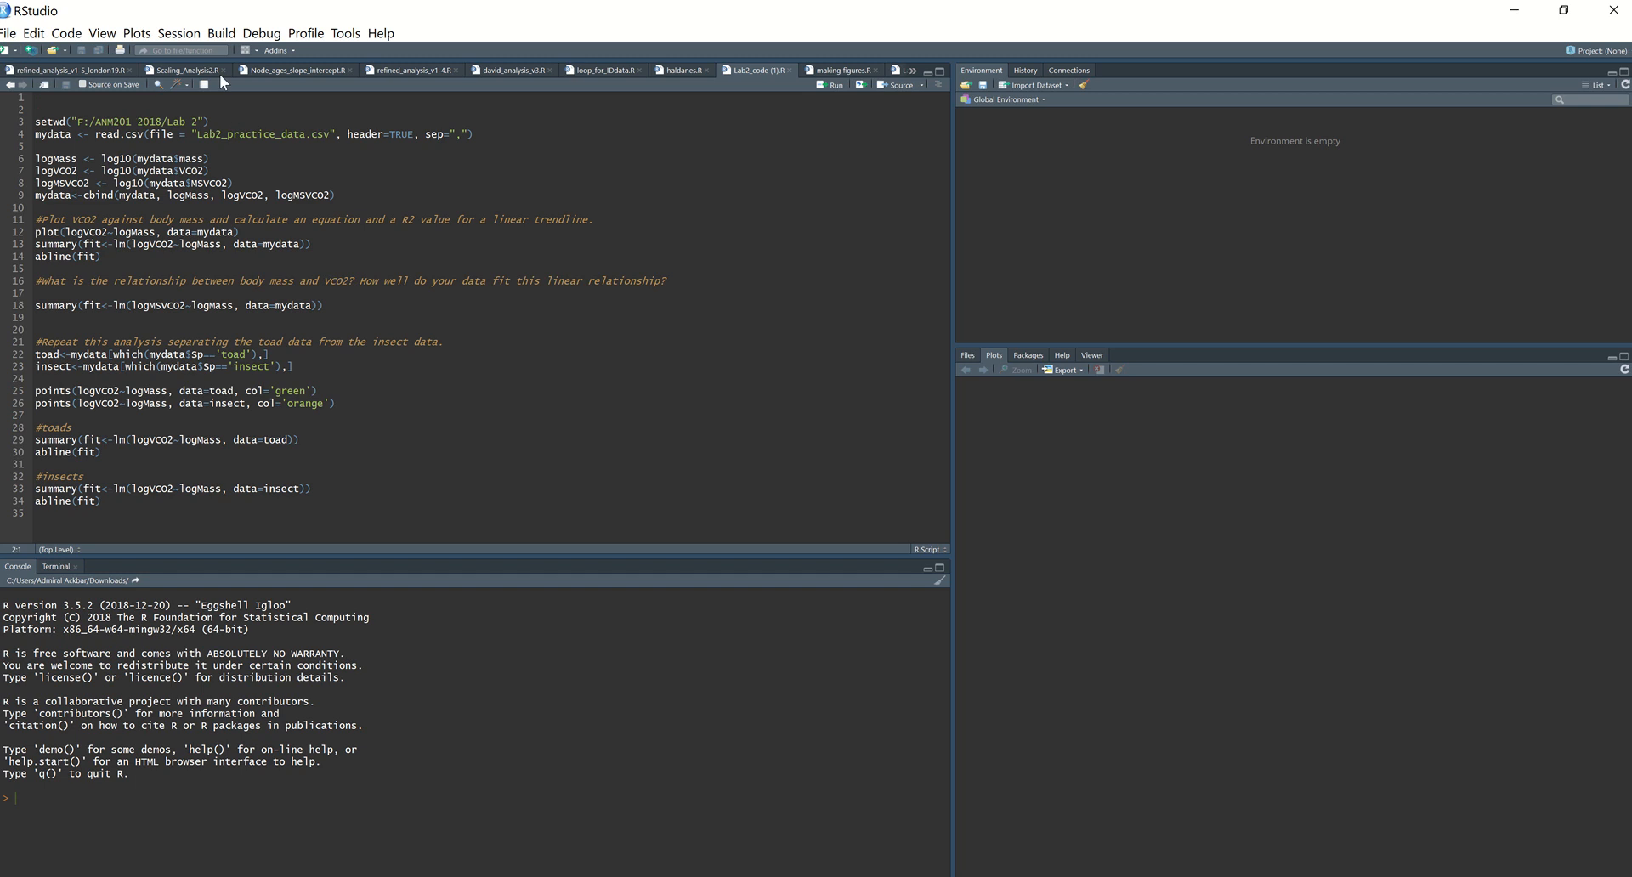
left_click(179, 35)
mouse_move(228, 147)
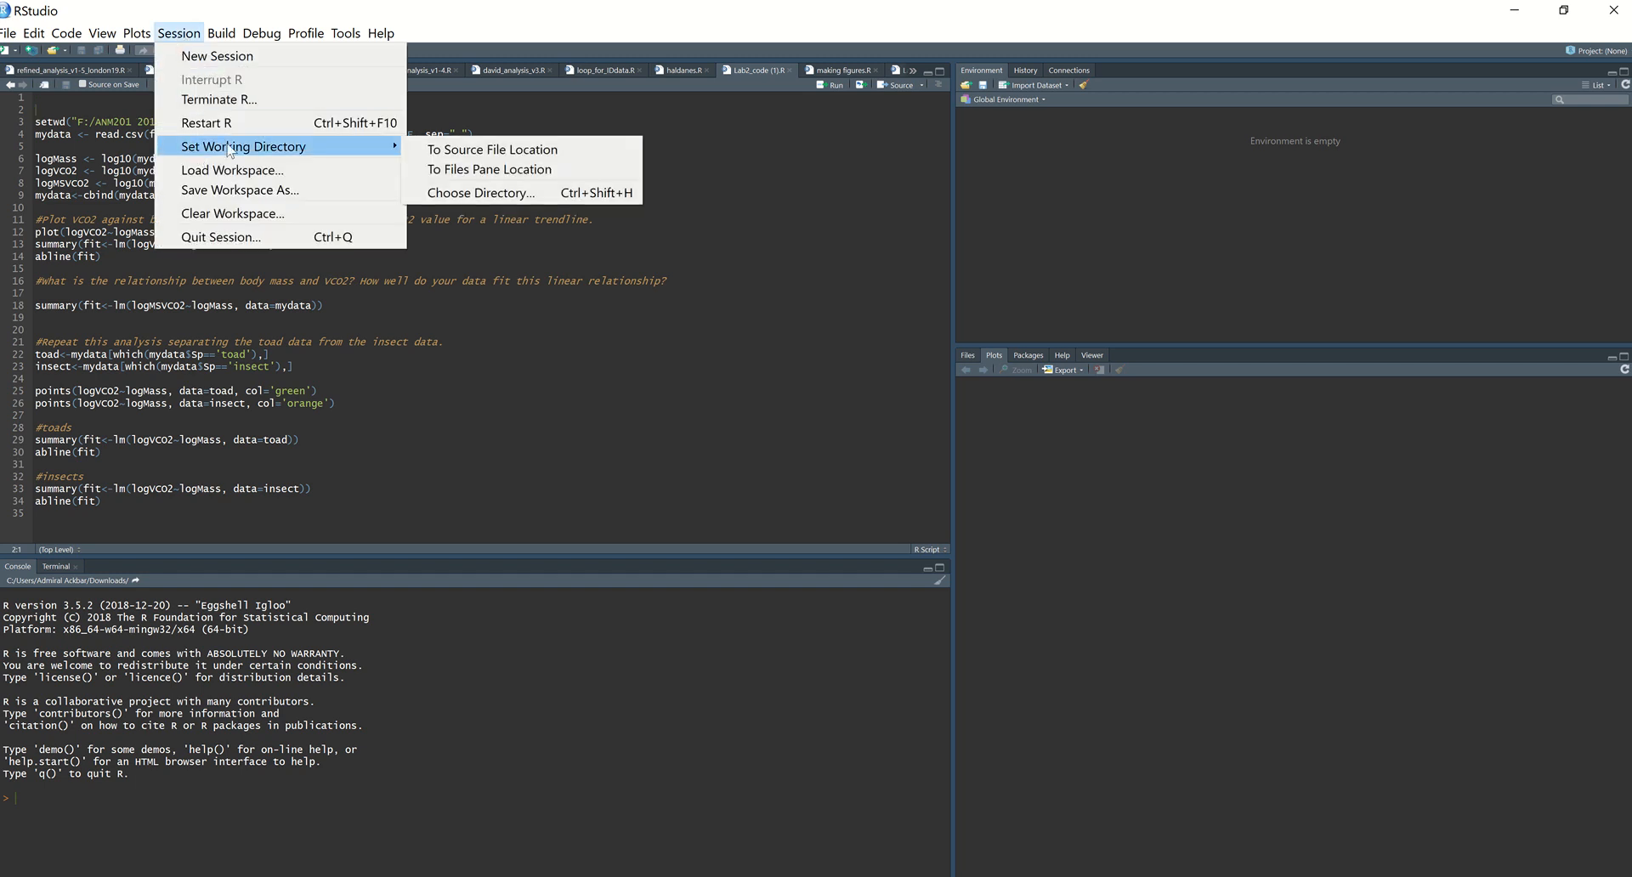
left_click(757, 263)
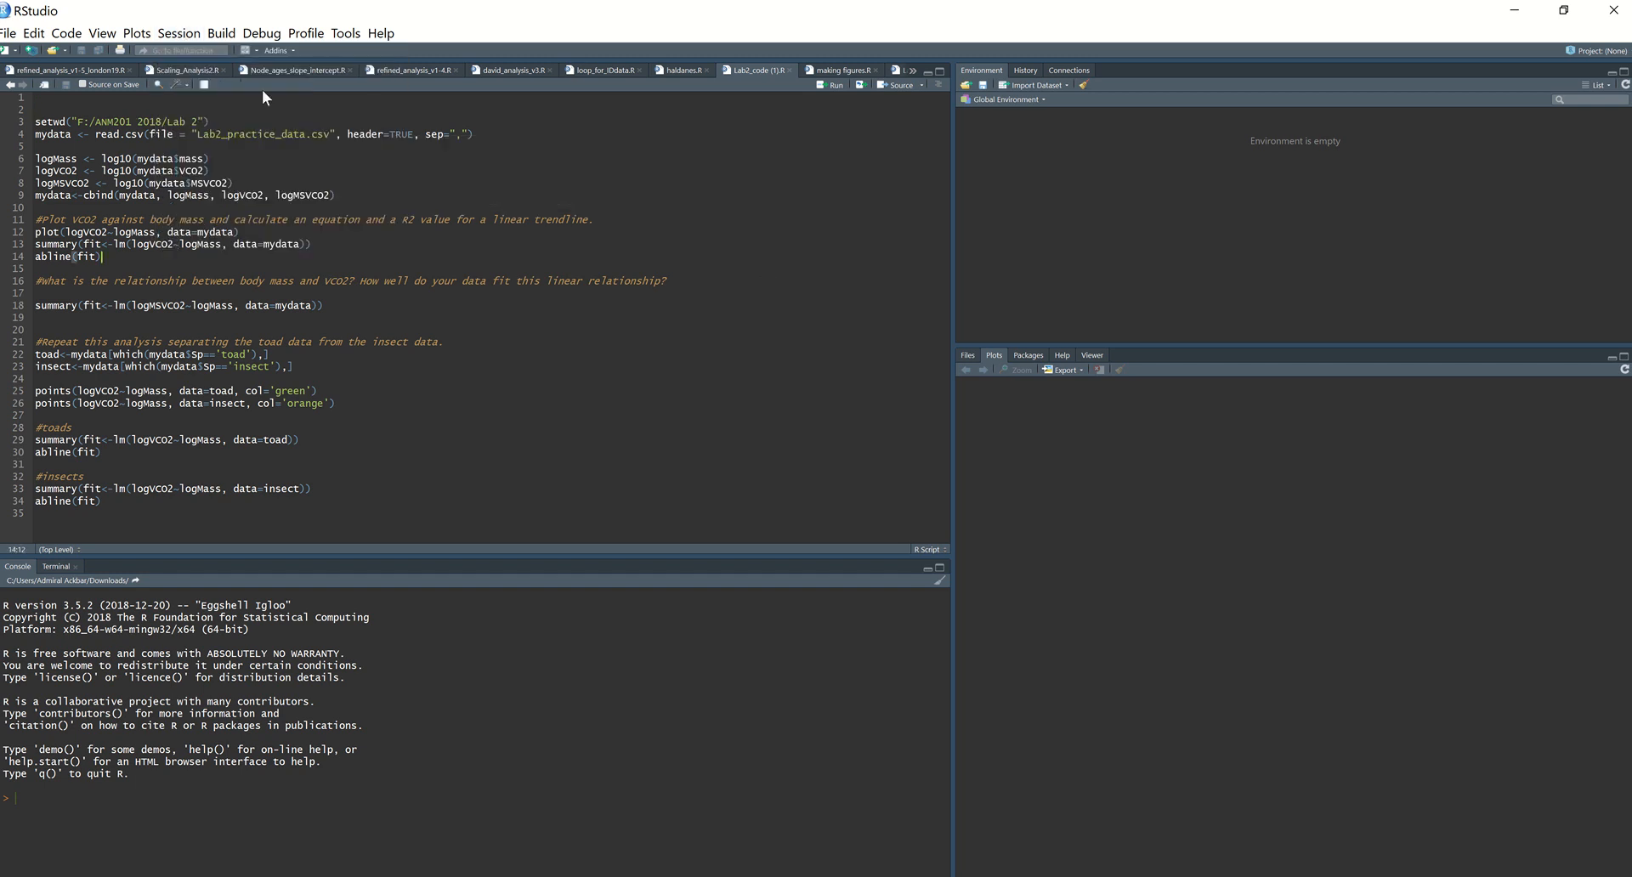
Step: Switch to File Explorer, find Lab2_results_2019_3.csv in the Desktop folder and select the folder's address
key("alt+Tab")
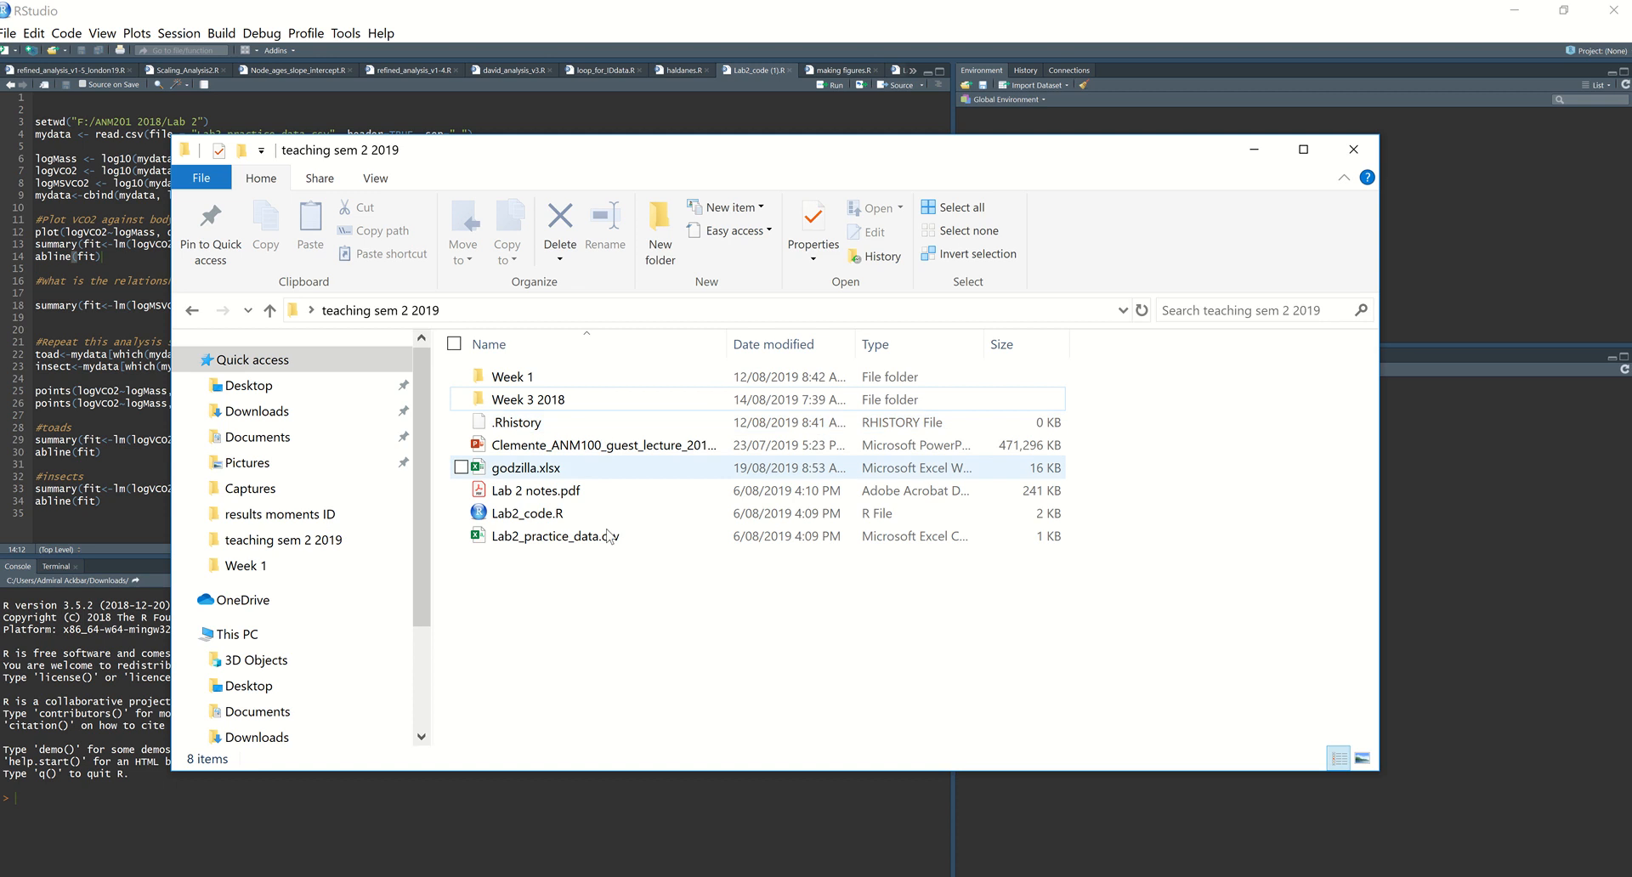
left_click(263, 387)
scroll(741, 480, "down", 5)
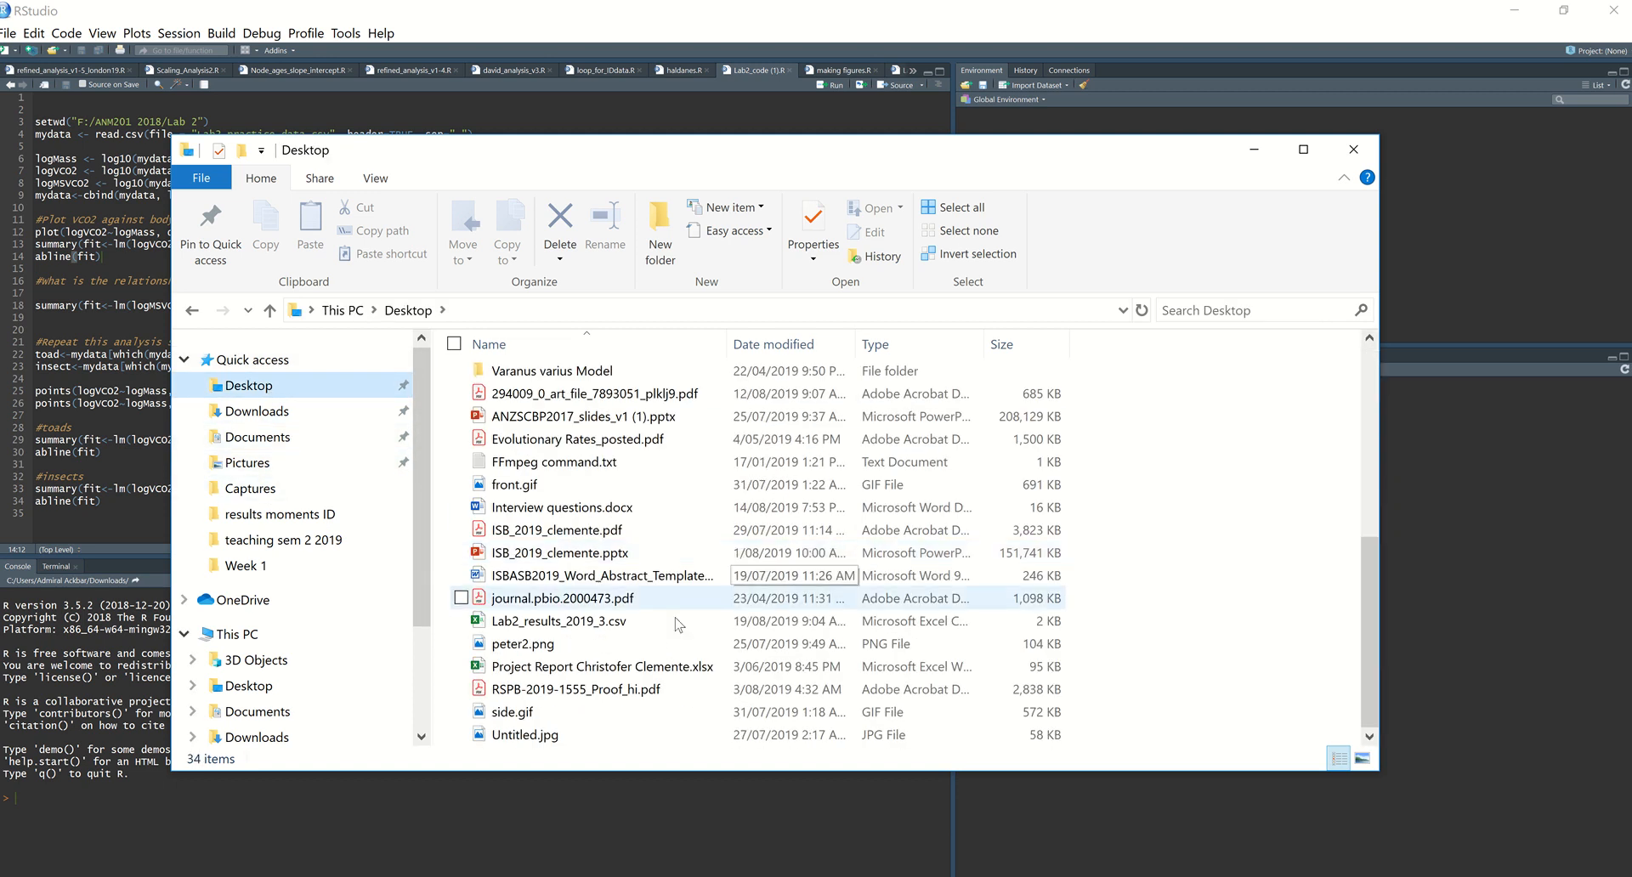
left_click(572, 311)
left_click(572, 309)
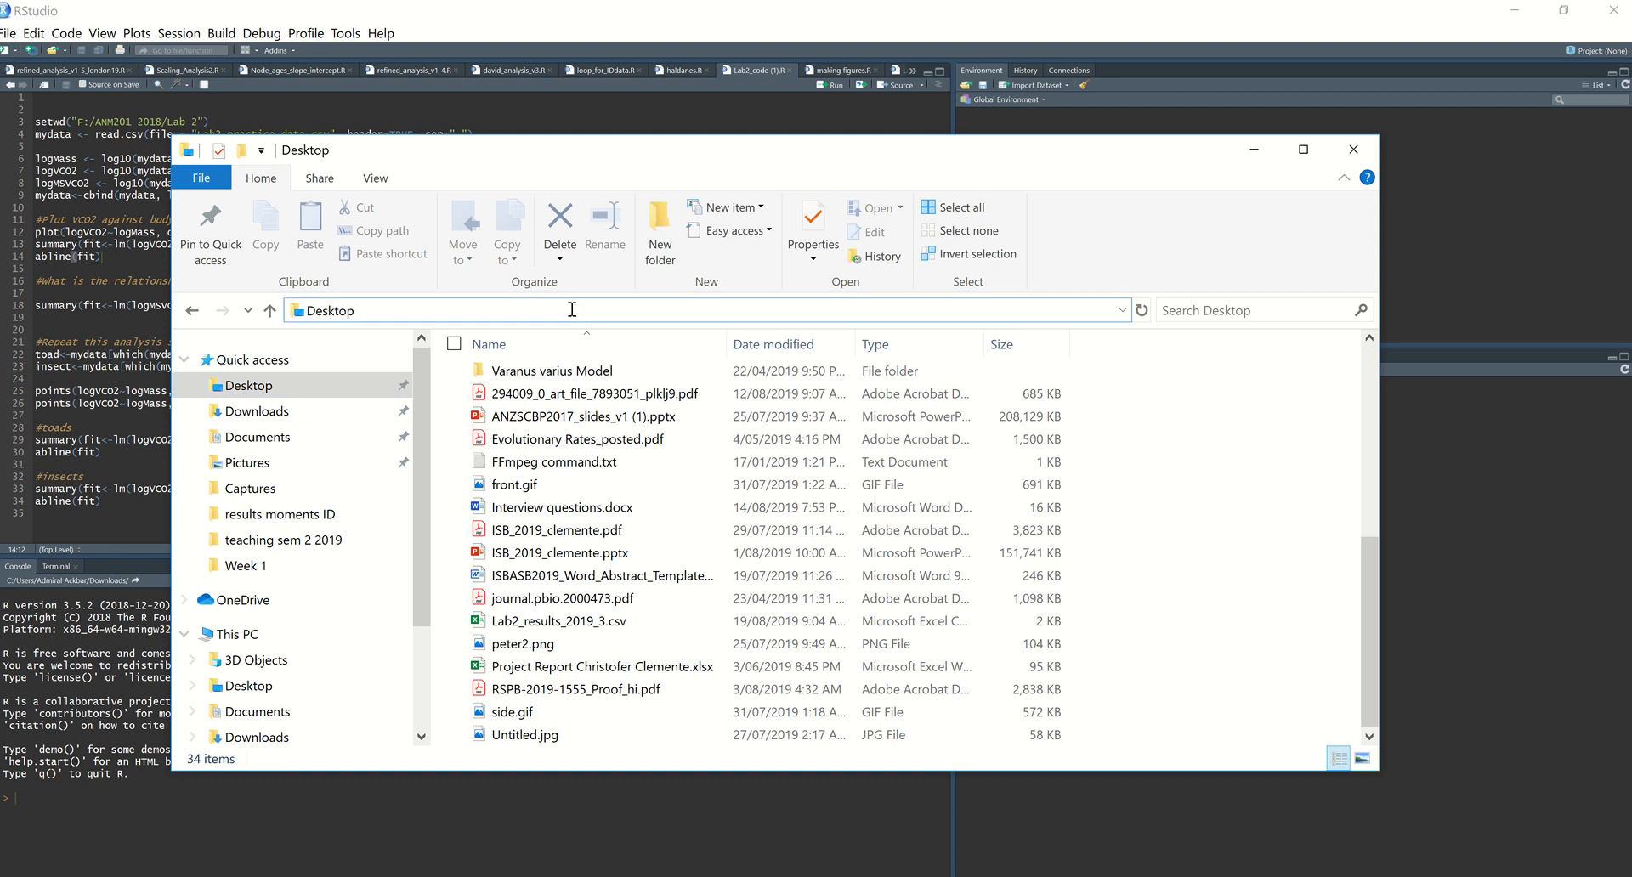
Step: Go to the recent location teaching sem 2 2019 and display its full folder path as editable text
left_click(1122, 310)
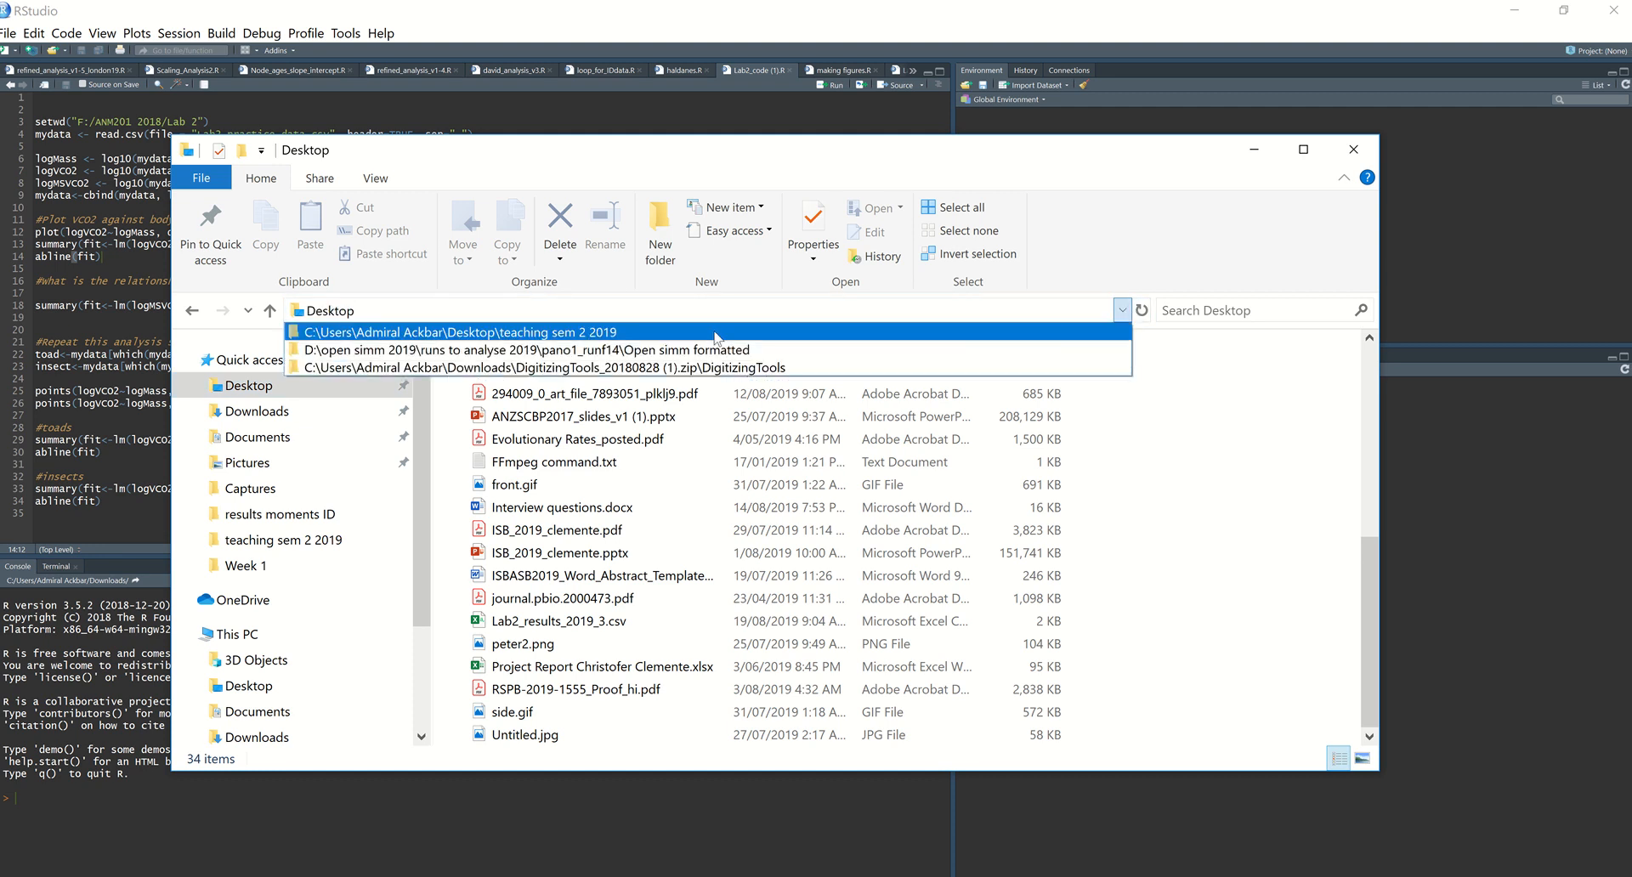
left_click(498, 333)
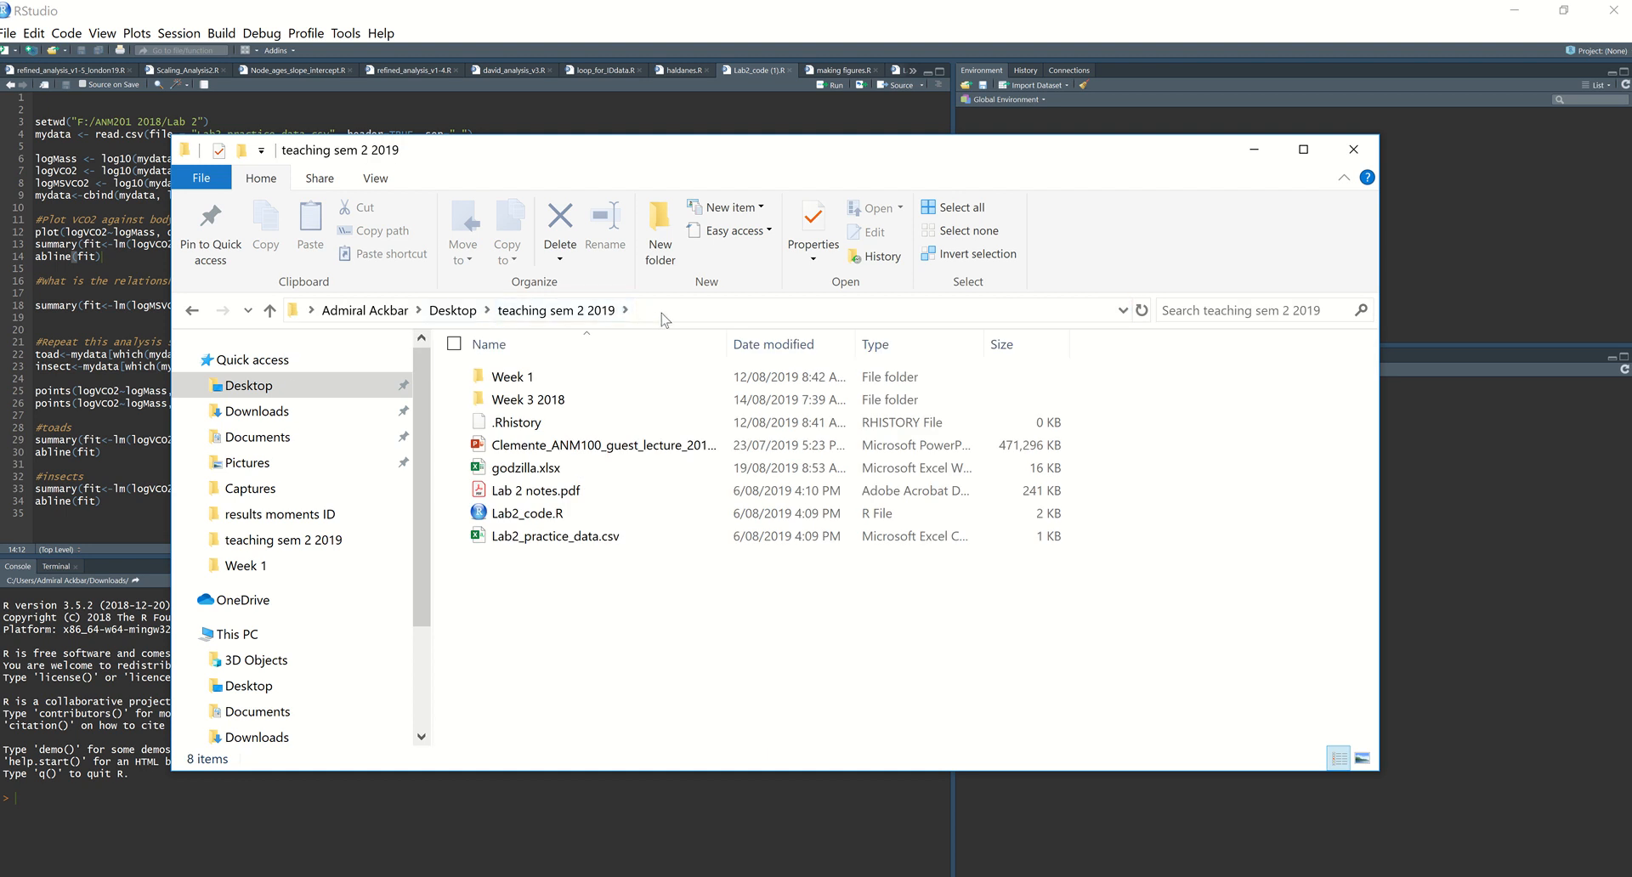
left_click(687, 310)
left_click(661, 310)
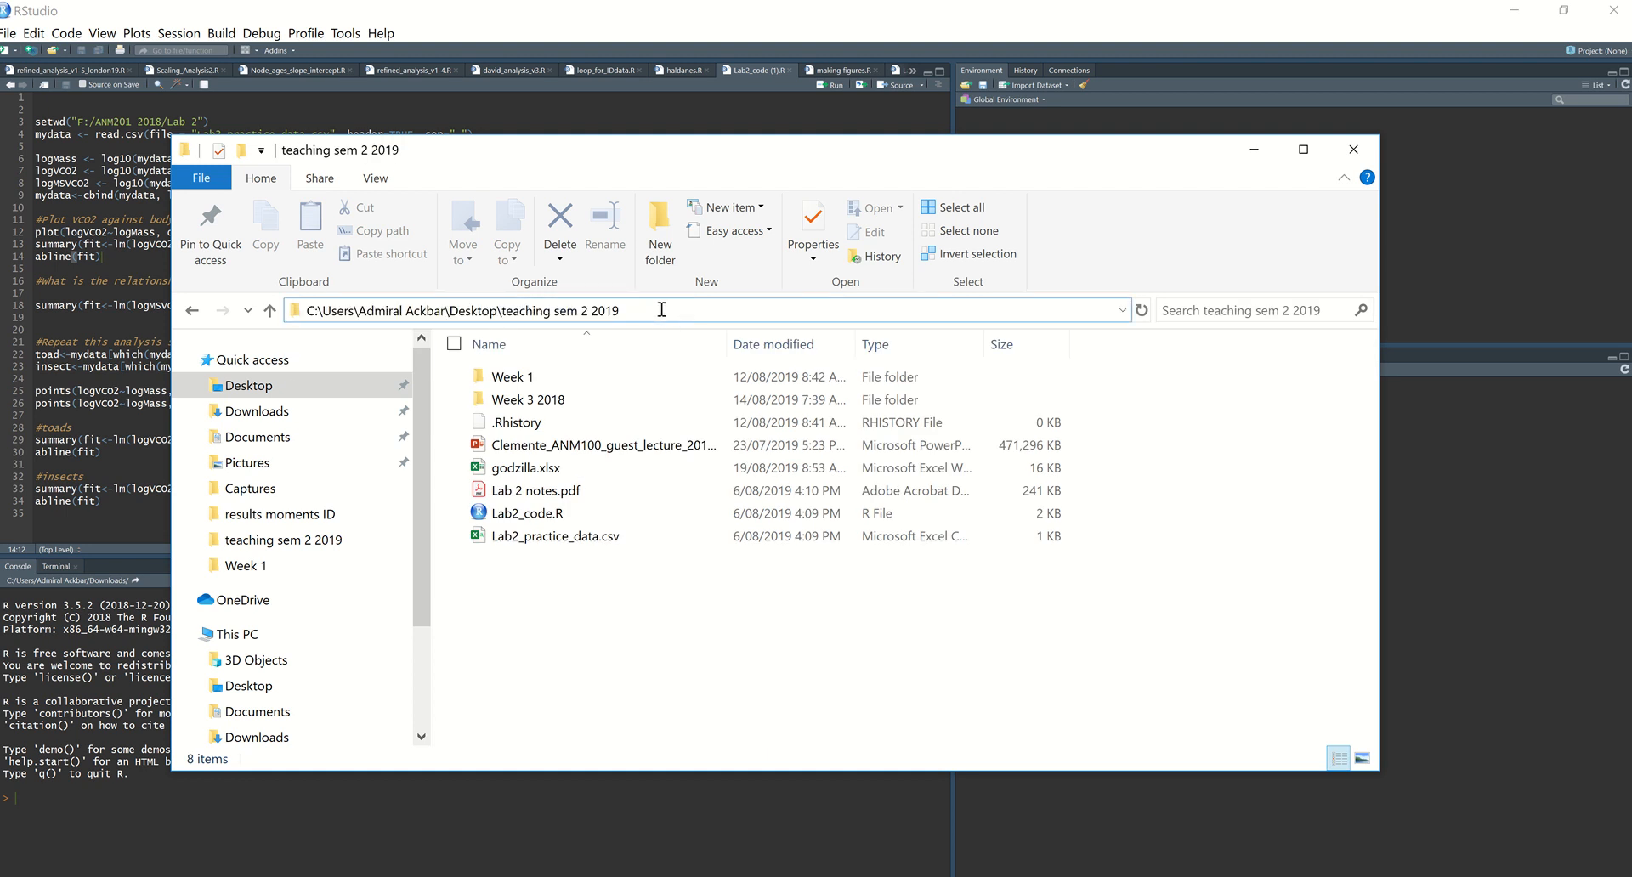
Step: Cut teaching sem 2 2019 off the path, go to the Desktop folder, copy its full path and return to RStudio
left_click_drag(605, 310, 499, 310)
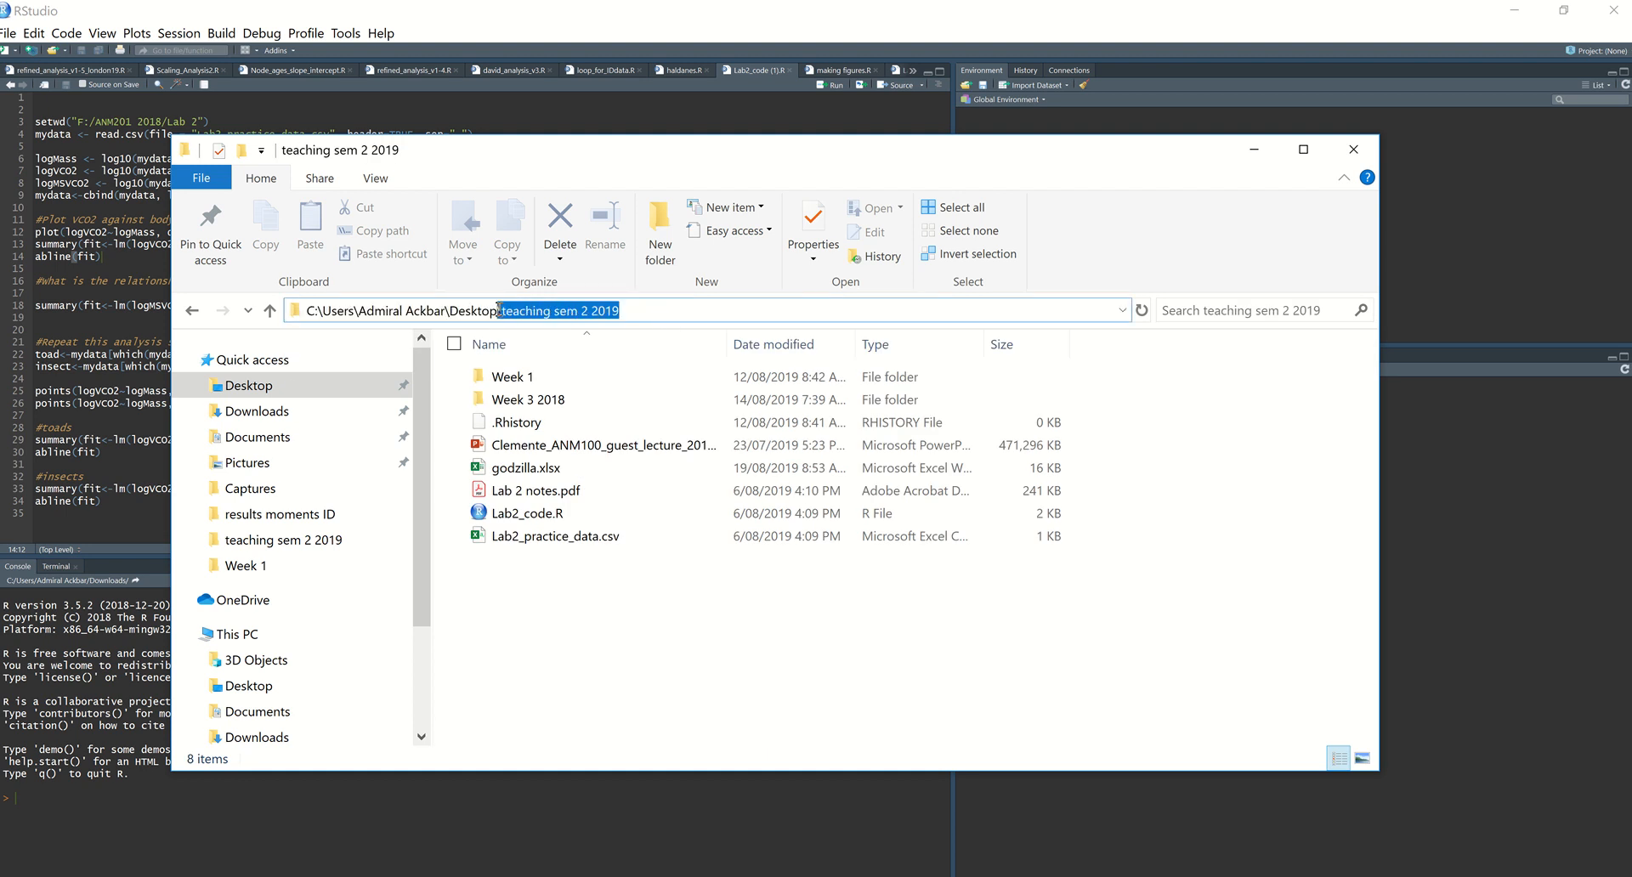
key("BackSpace")
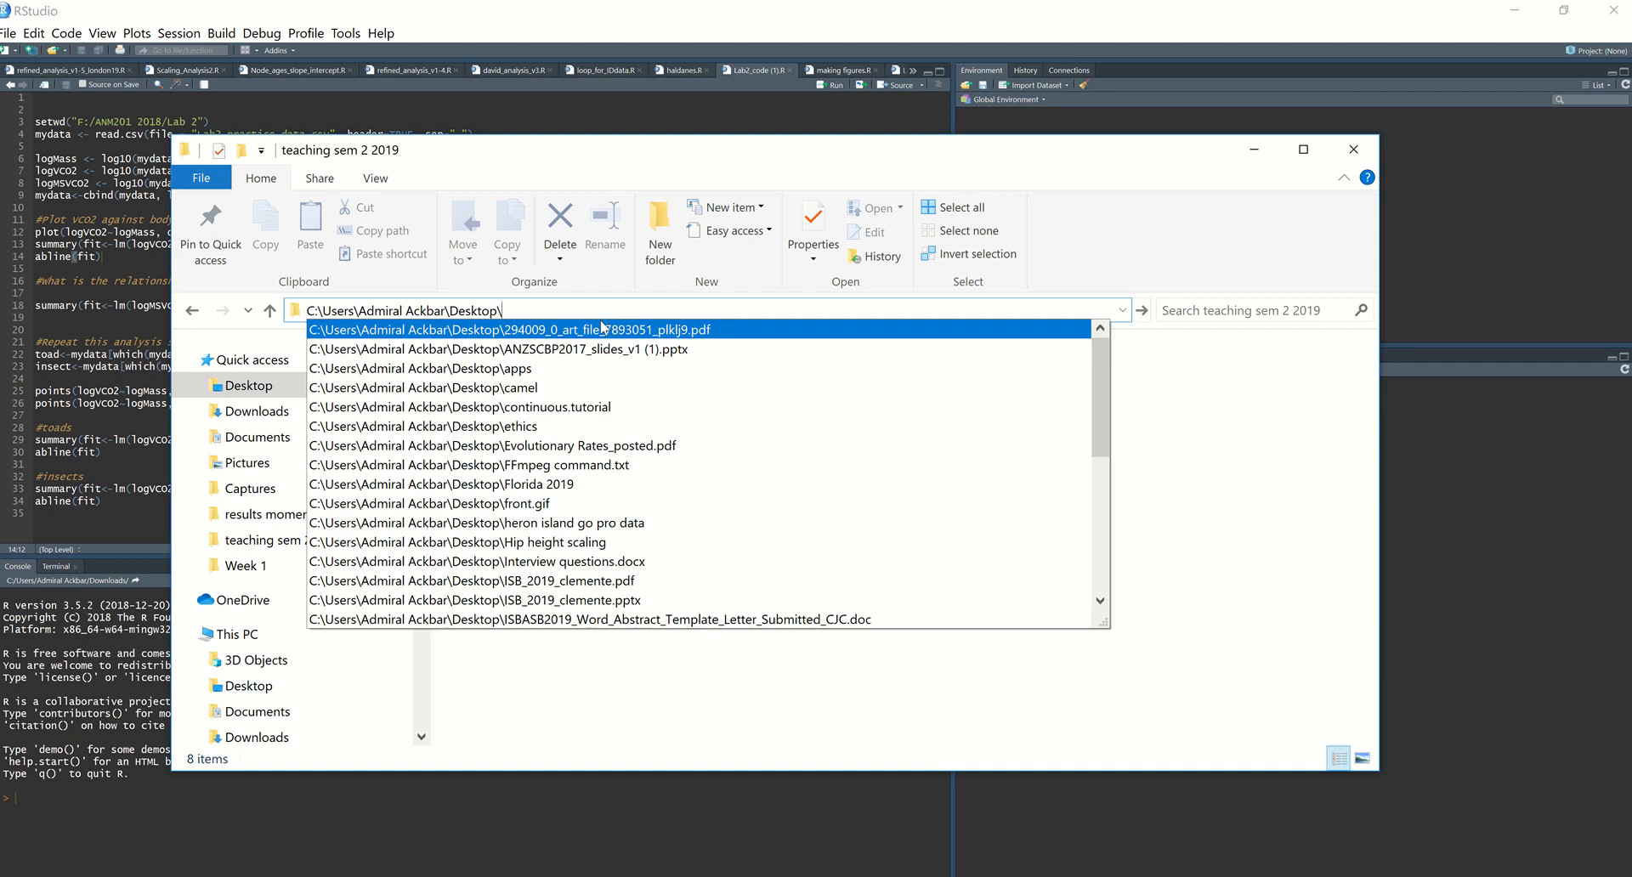
key("Return")
left_click(571, 310)
key("ctrl+c")
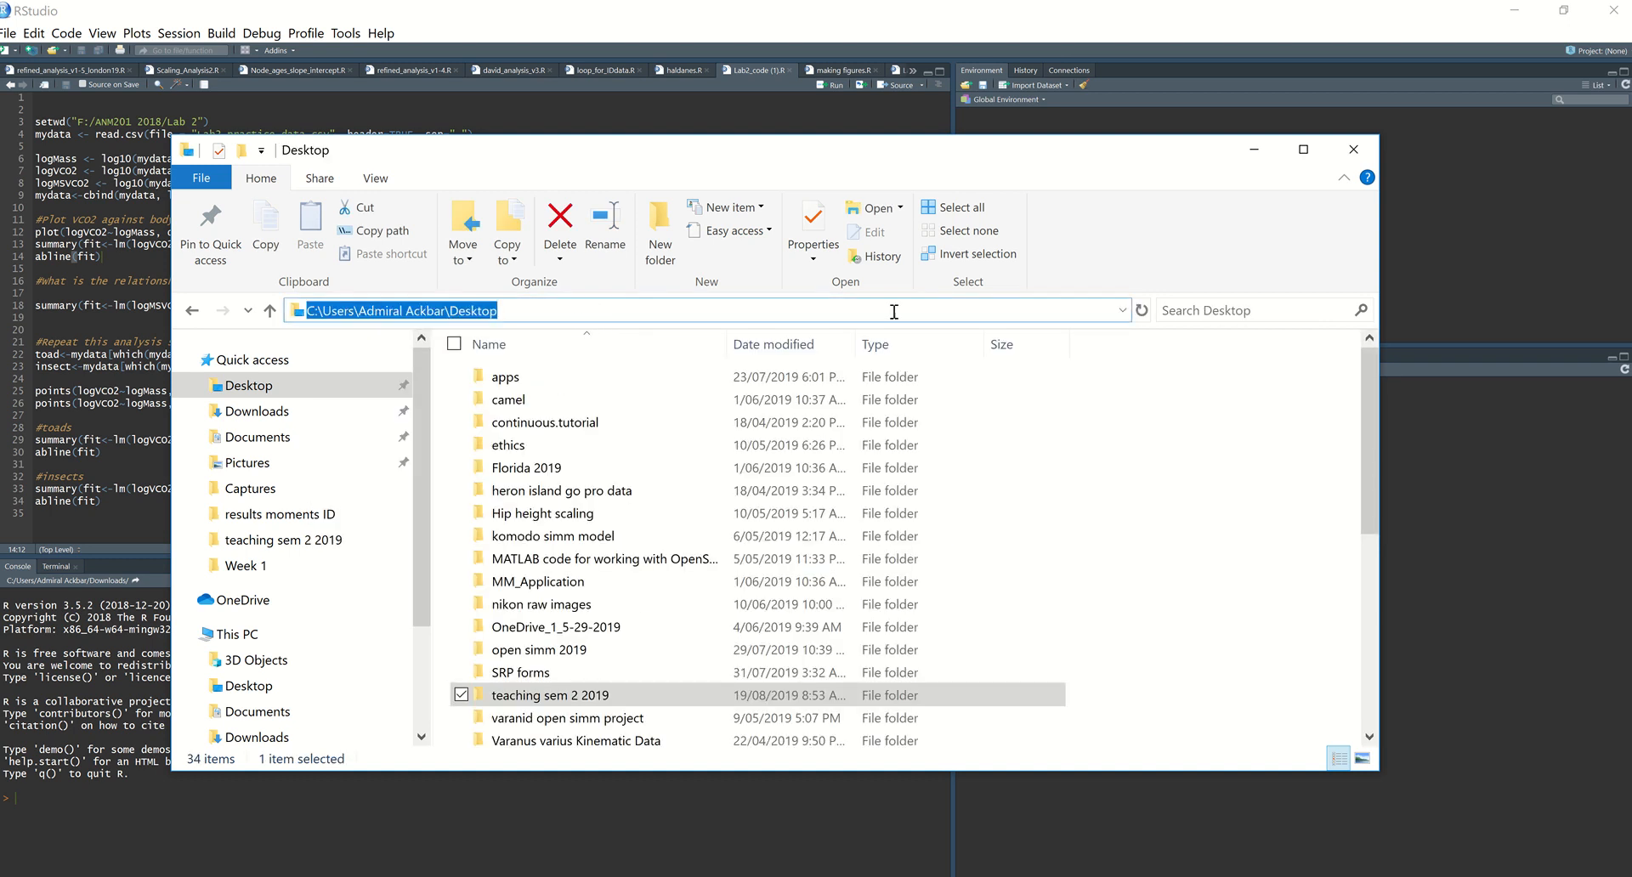
left_click(1253, 149)
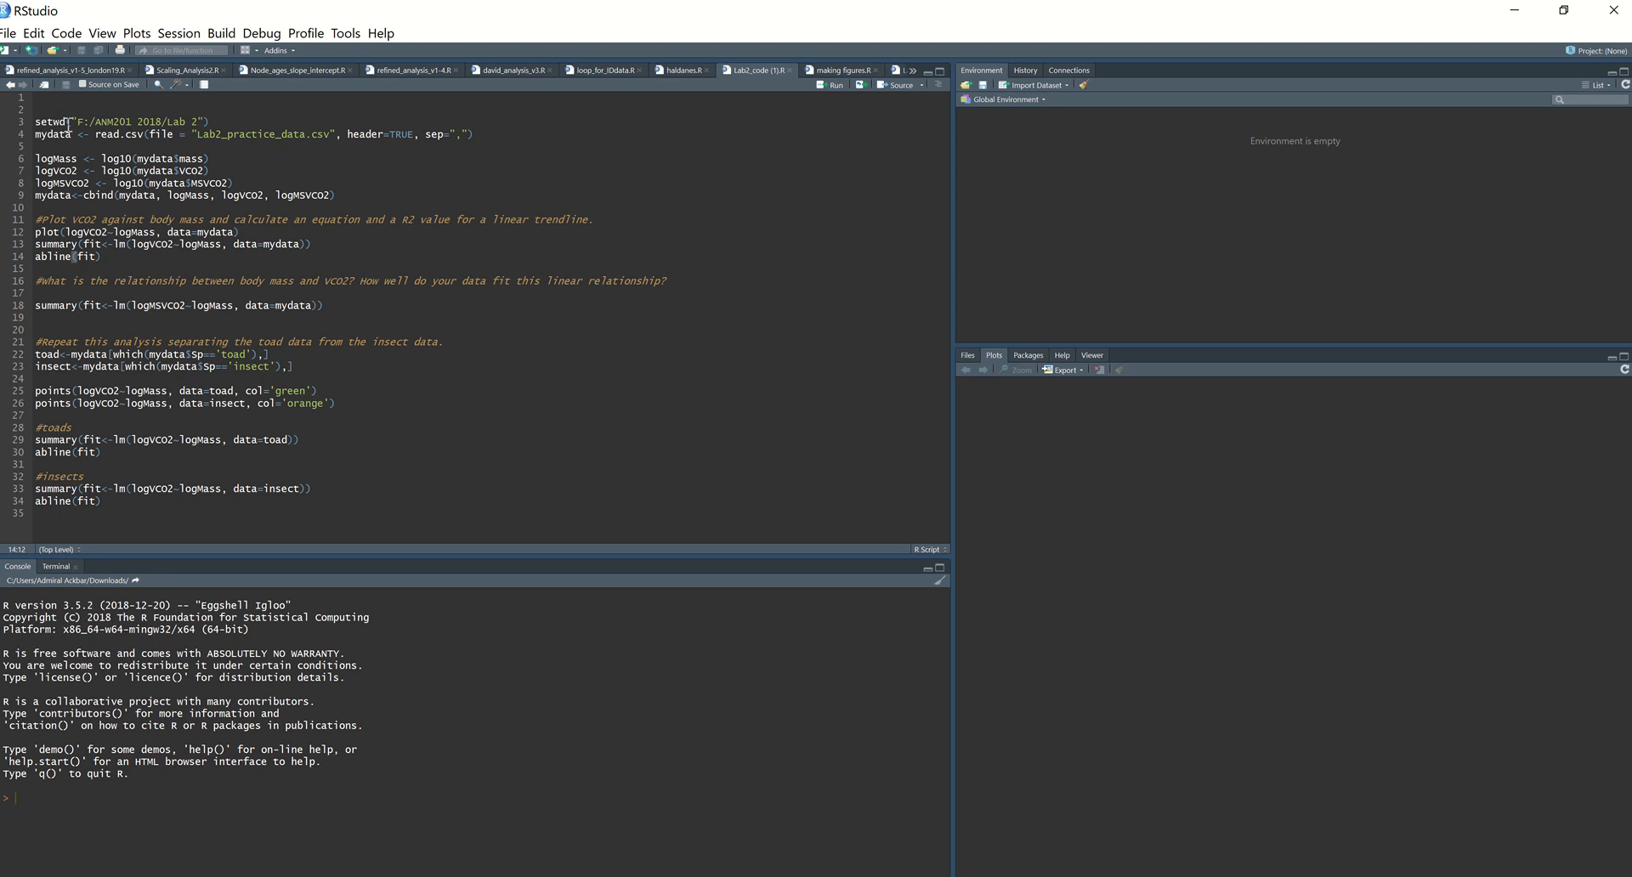
Step: Set the working directory in setwd on line 3 to the copied Desktop path with forward slashes and run the line
left_click_drag(92, 123, 193, 124)
key("ctrl+v")
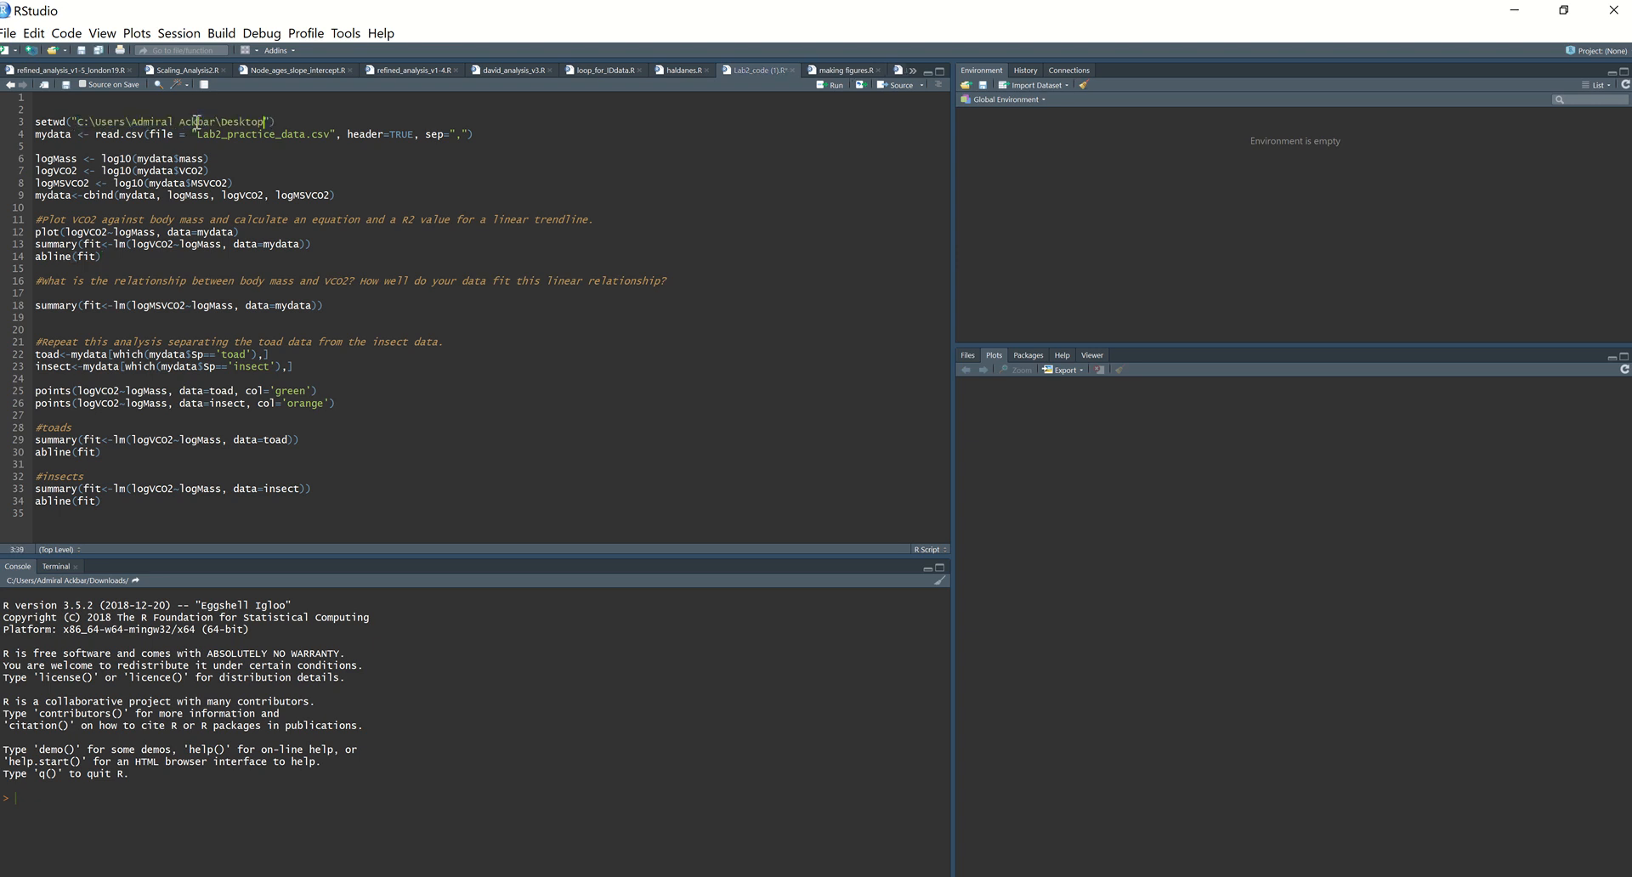
left_click_drag(91, 120, 100, 120)
left_click(132, 121)
key("BackSpace")
type("/")
left_click(220, 120)
key("BackSpace")
type("/")
left_click(302, 120)
key("ctrl+Return")
Step: Look up the name of the saved lab results CSV file in the Desktop folder and return to the script
left_click(302, 136)
mouse_move(93, 875)
left_click(89, 838)
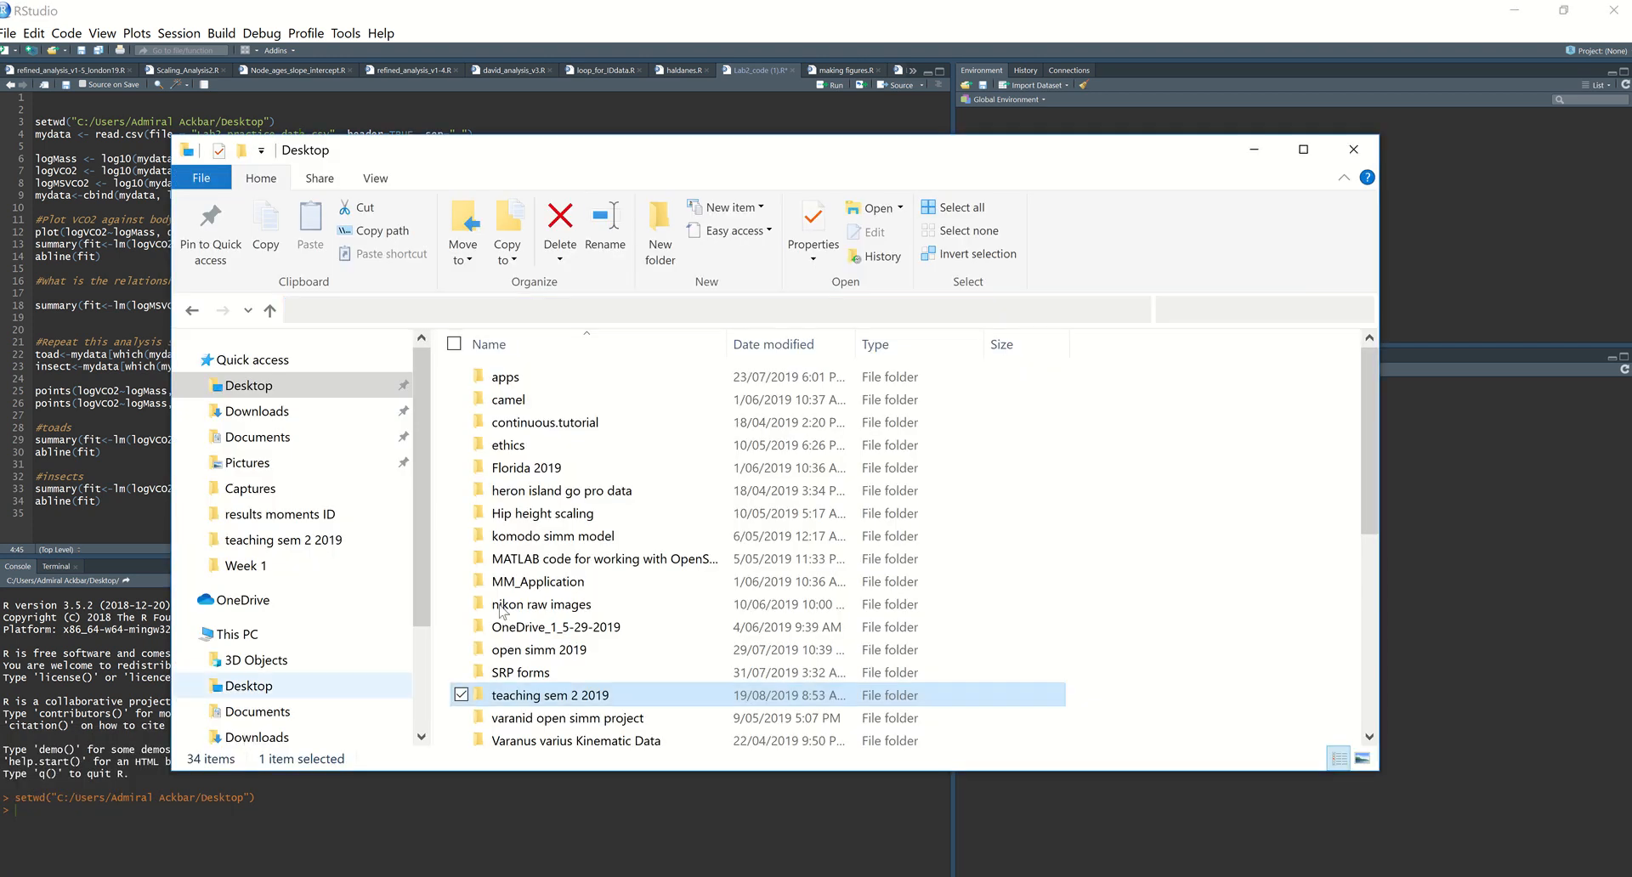
scroll(568, 678, "down", 6)
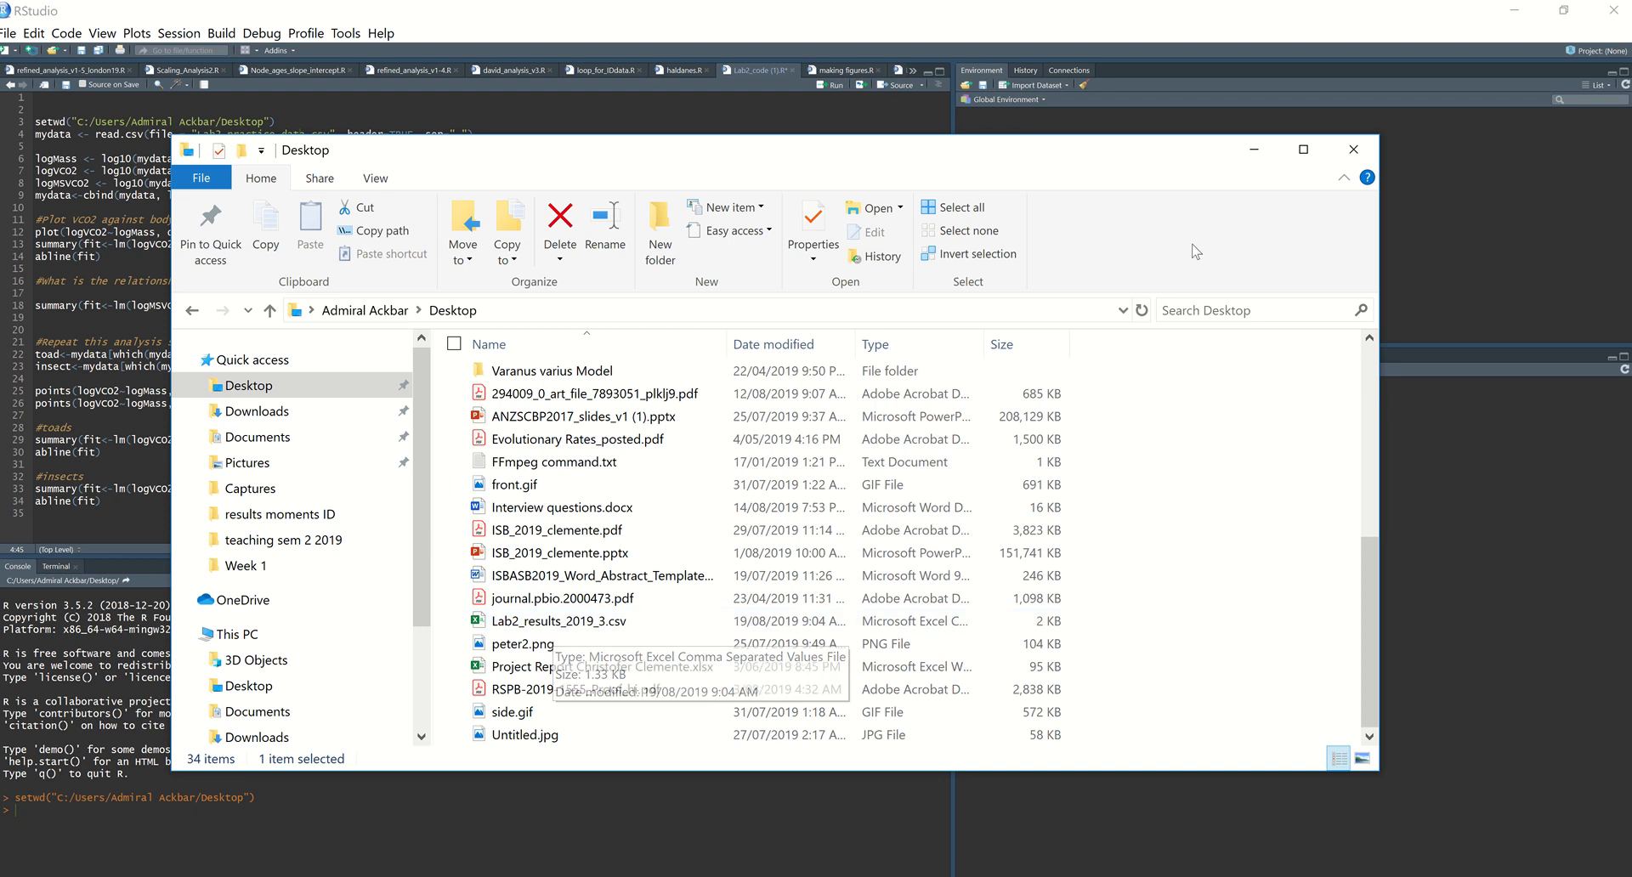
left_click(1253, 150)
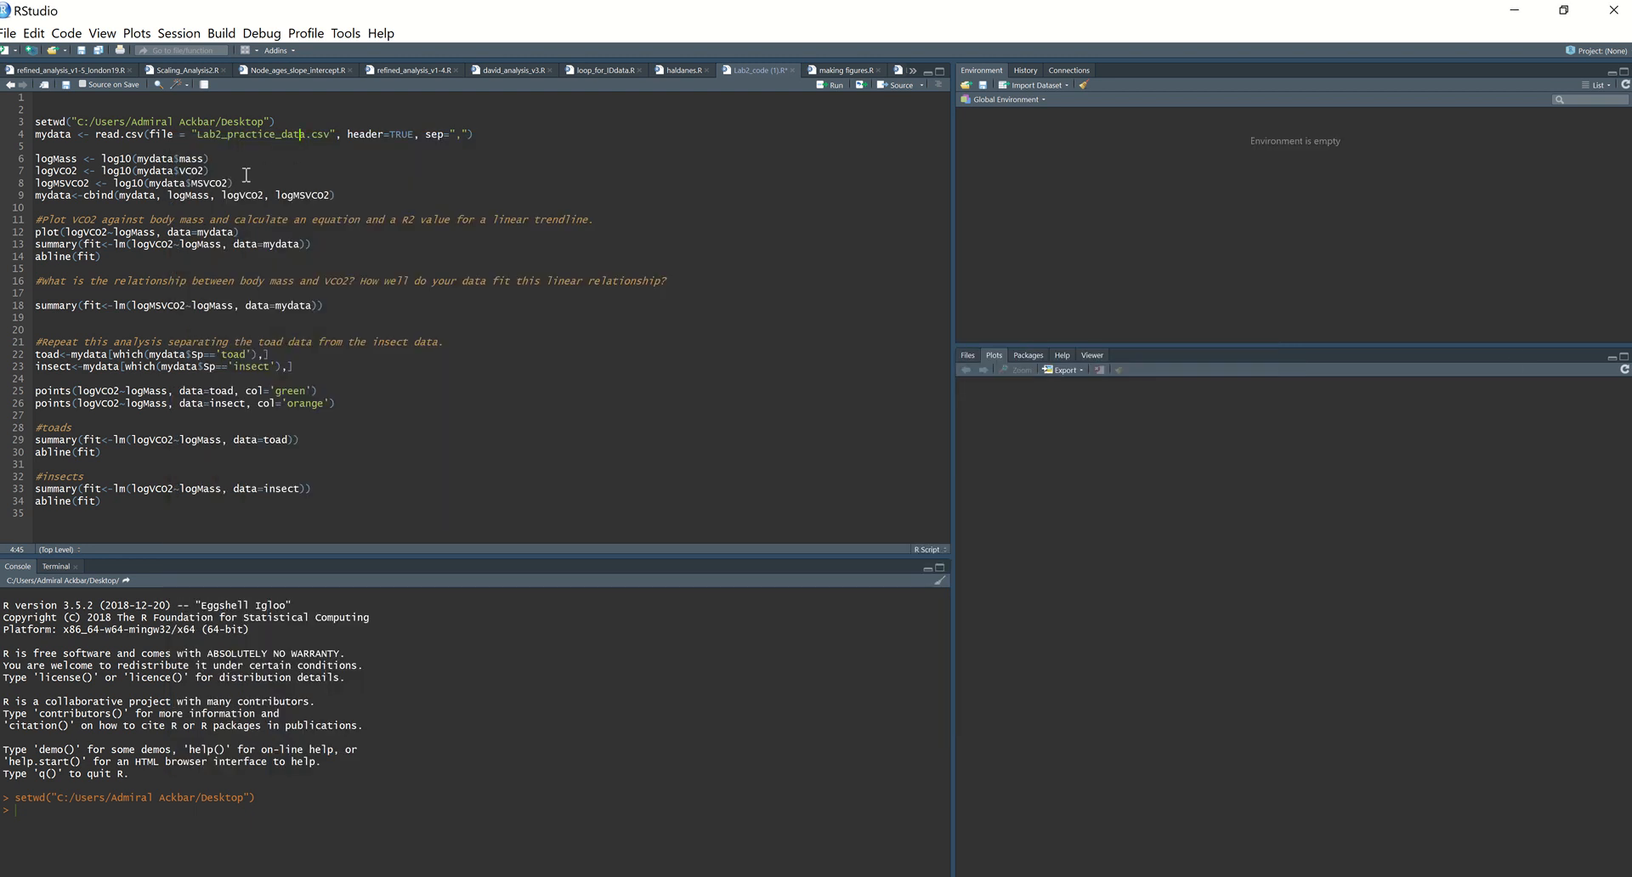
Step: Change the file name in the read.csv call on line 4 to Lab2_result_2019_3.csv and run the line
left_click(229, 134)
left_click_drag(228, 134, 306, 134)
type("result_")
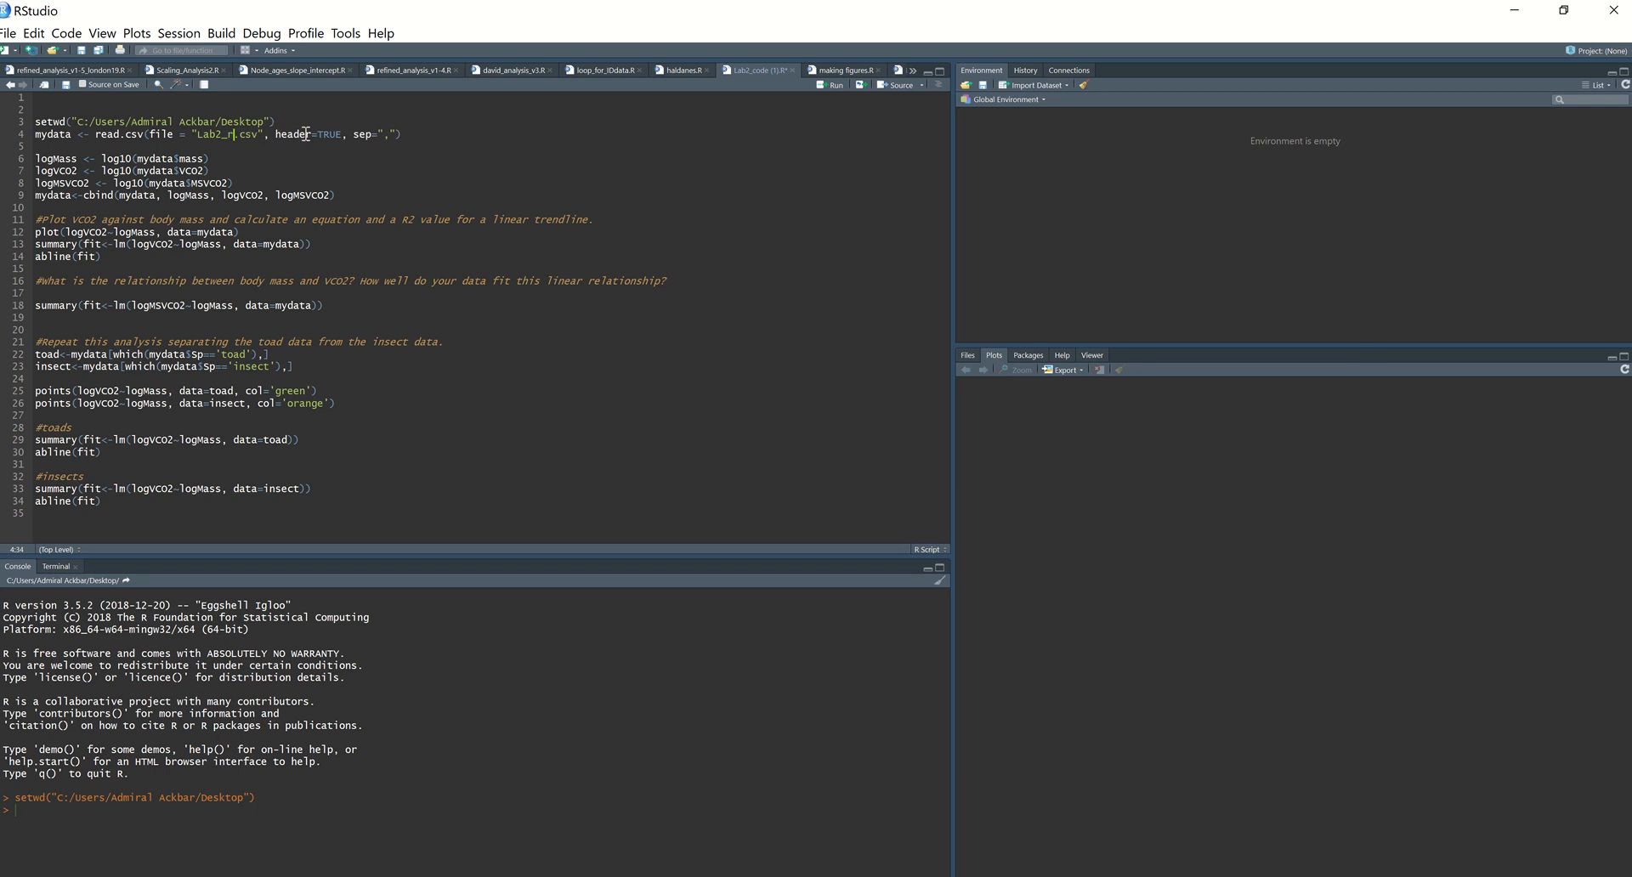
type("2019_3")
key("ctrl+Return")
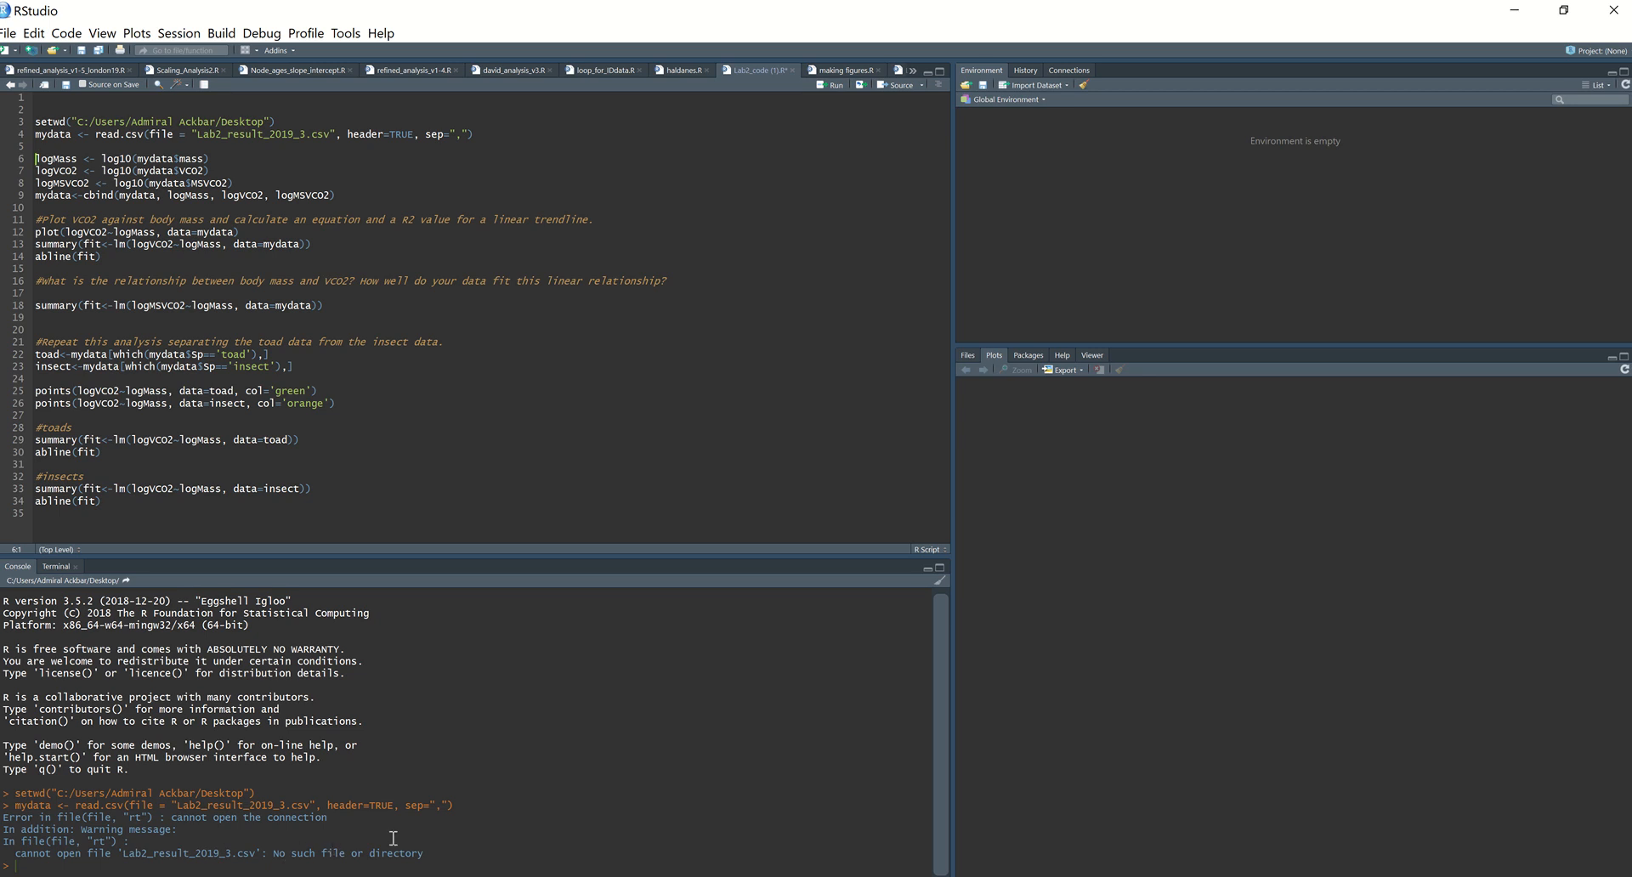
Step: Check the CSV's exact name in the Desktop folder, correct line 4 to Lab2_results_2019_3.csv, run it and expand mydata
key("alt+Tab")
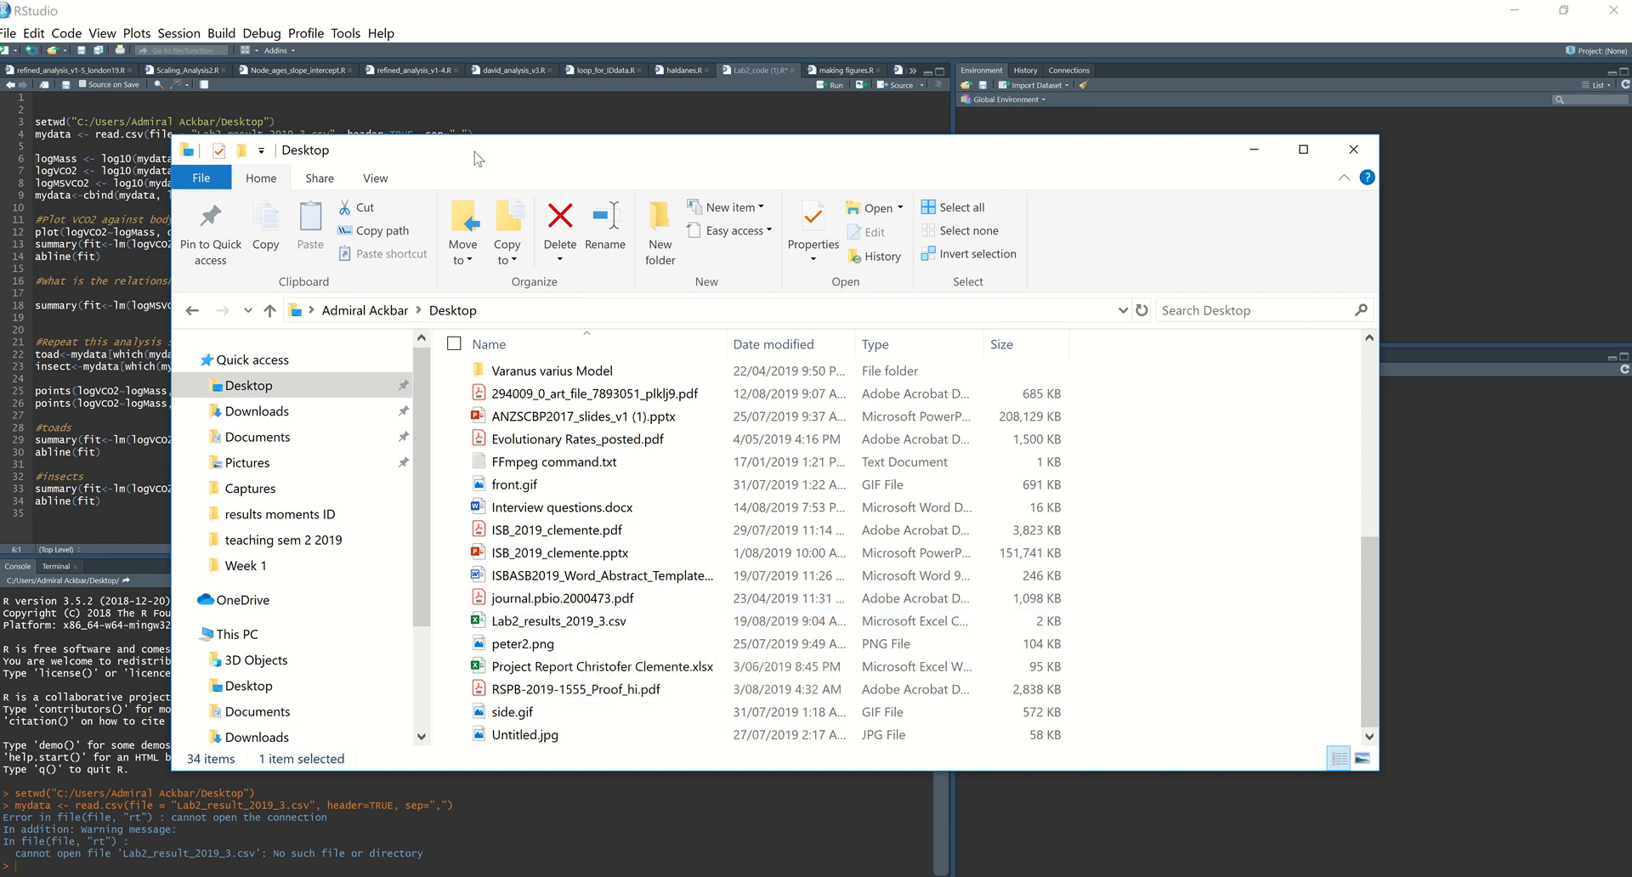
left_click_drag(478, 159, 416, 180)
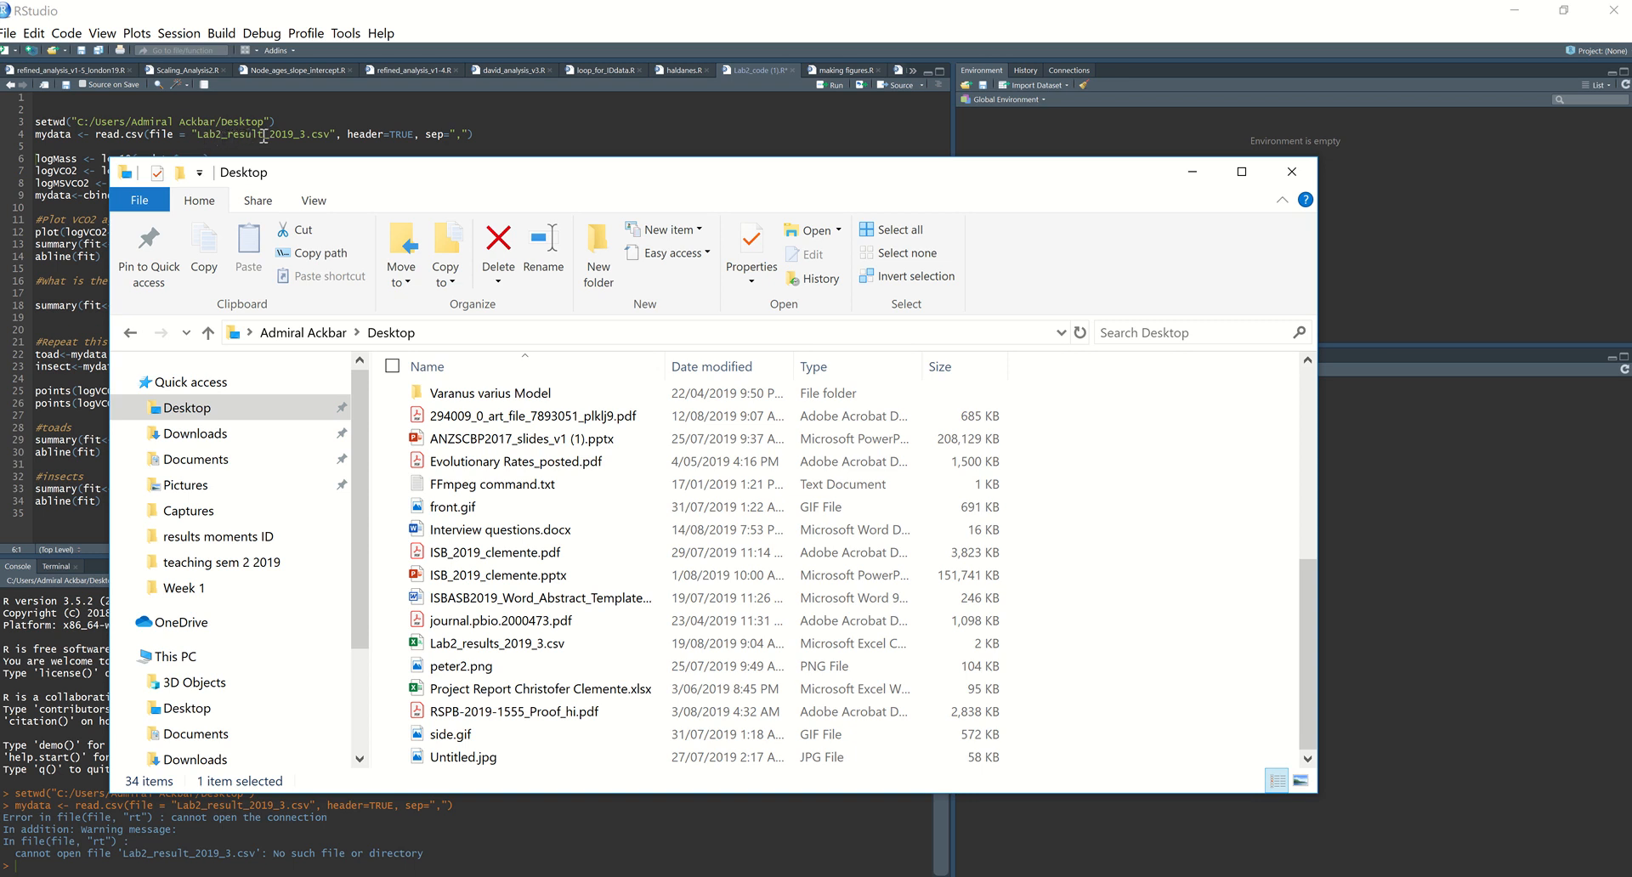
left_click(310, 136)
left_click(309, 136)
type("s")
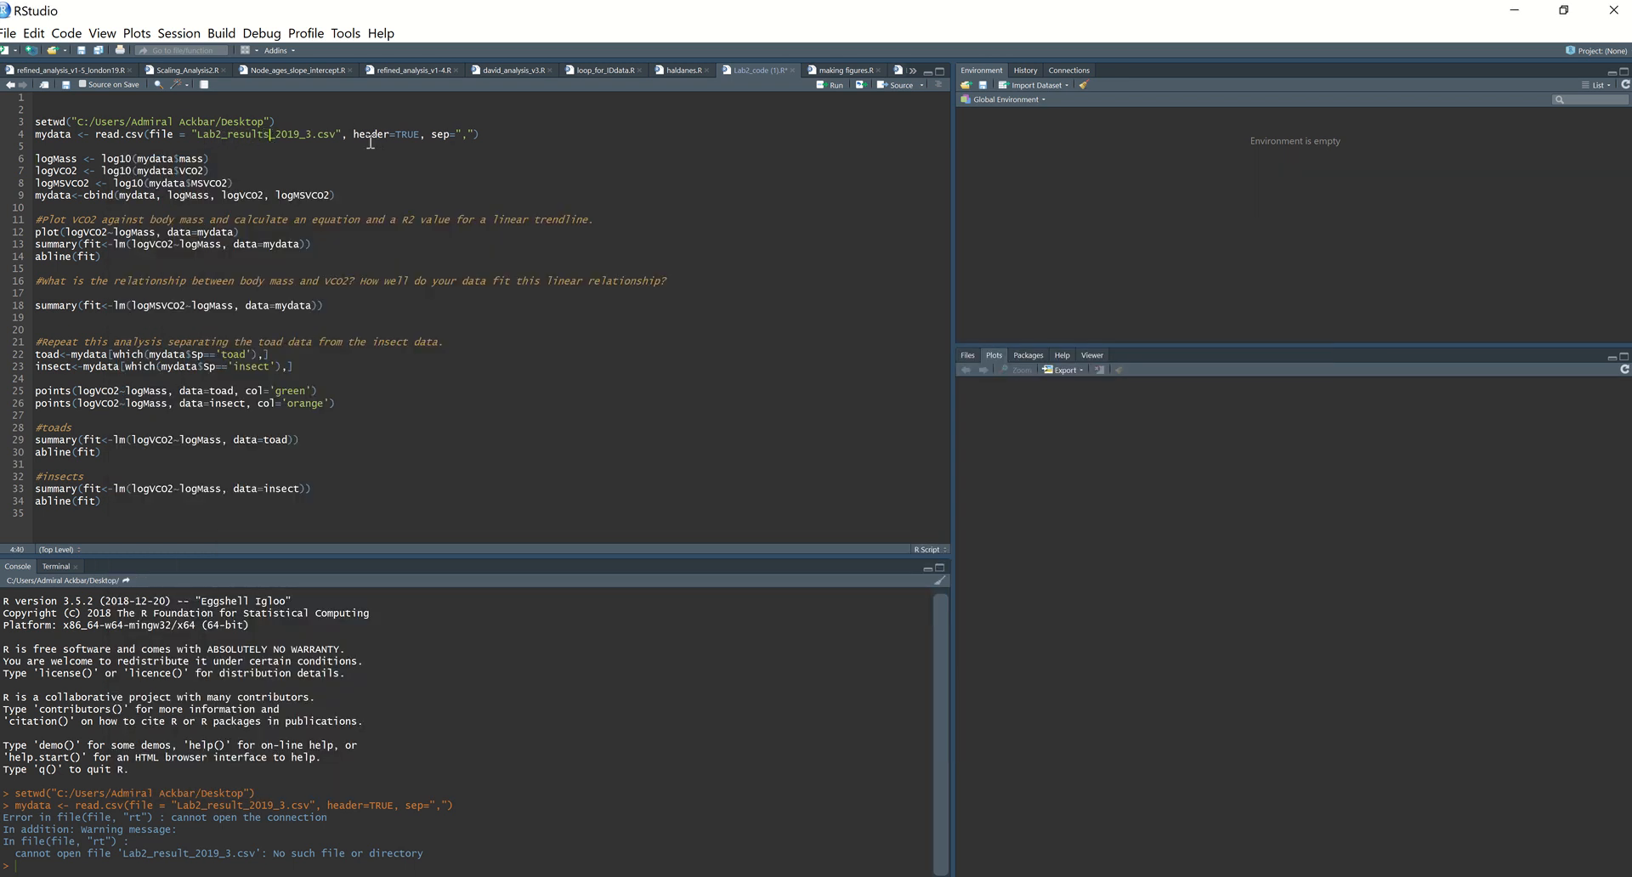
key("ctrl+Return")
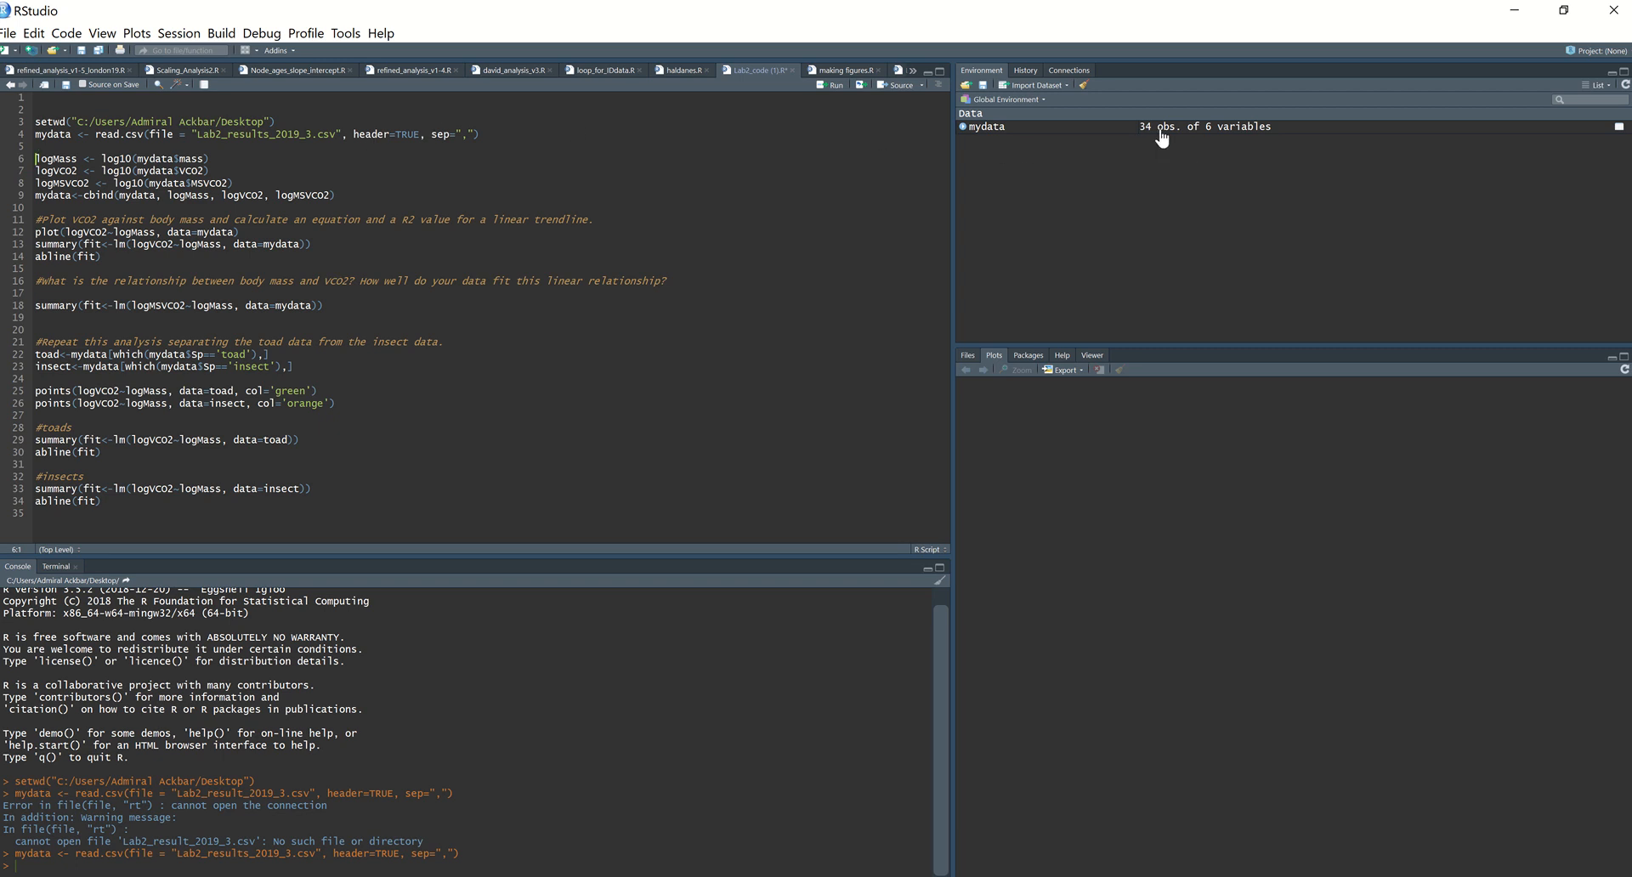
left_click(963, 126)
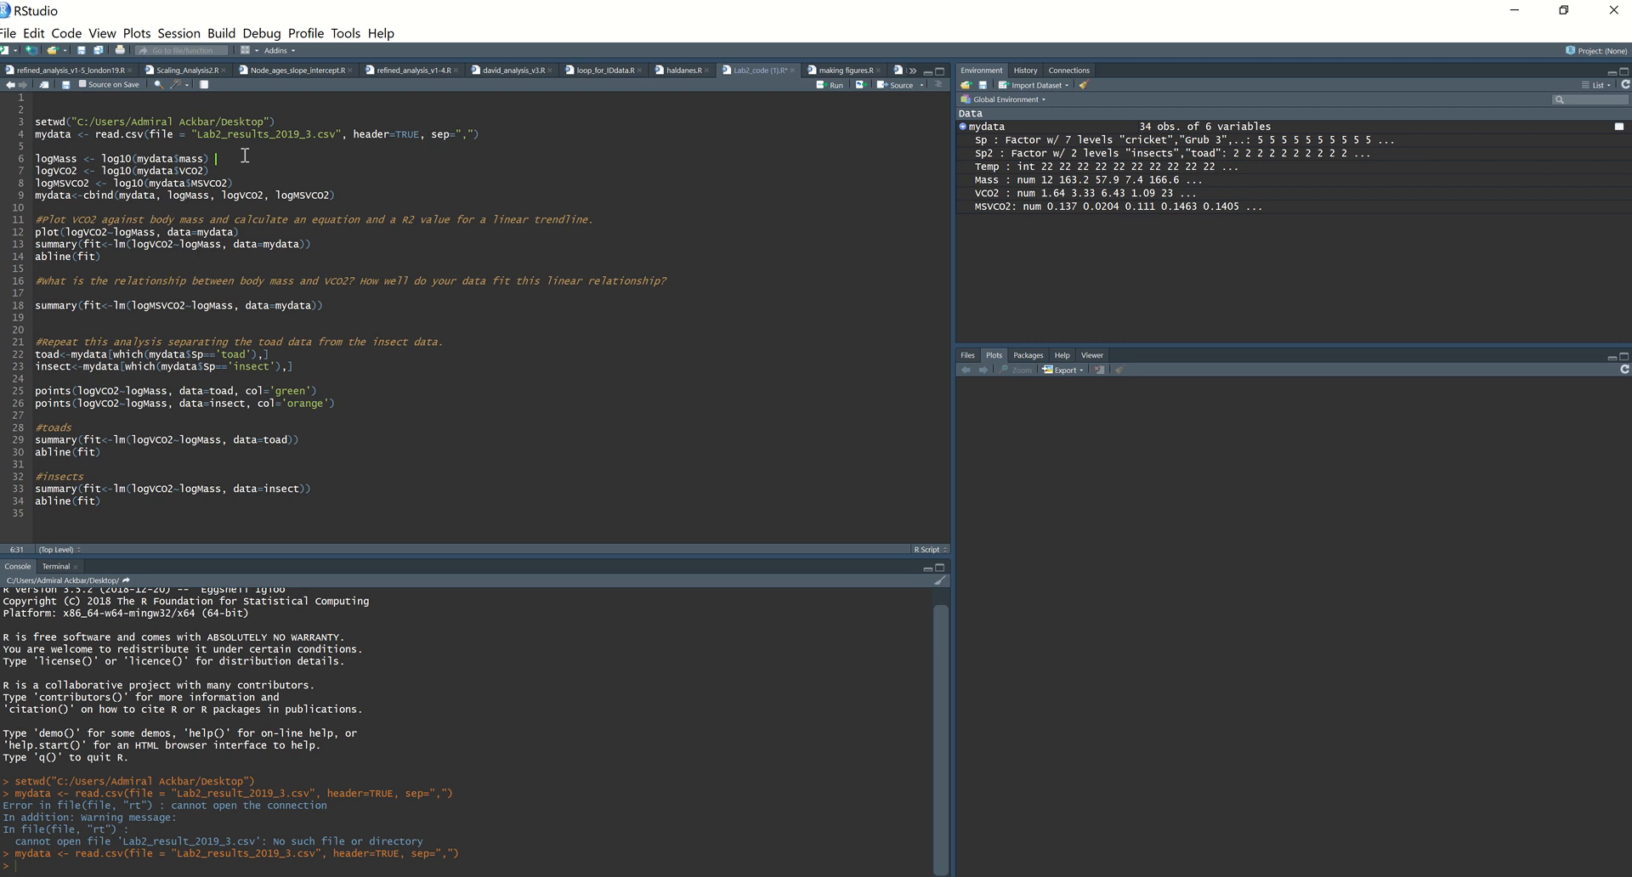
Step: Try to compute logMass, logVCO2 and logMSVCO2 by running lines 6 to 8
key("ctrl+Return")
key("ctrl+Return")
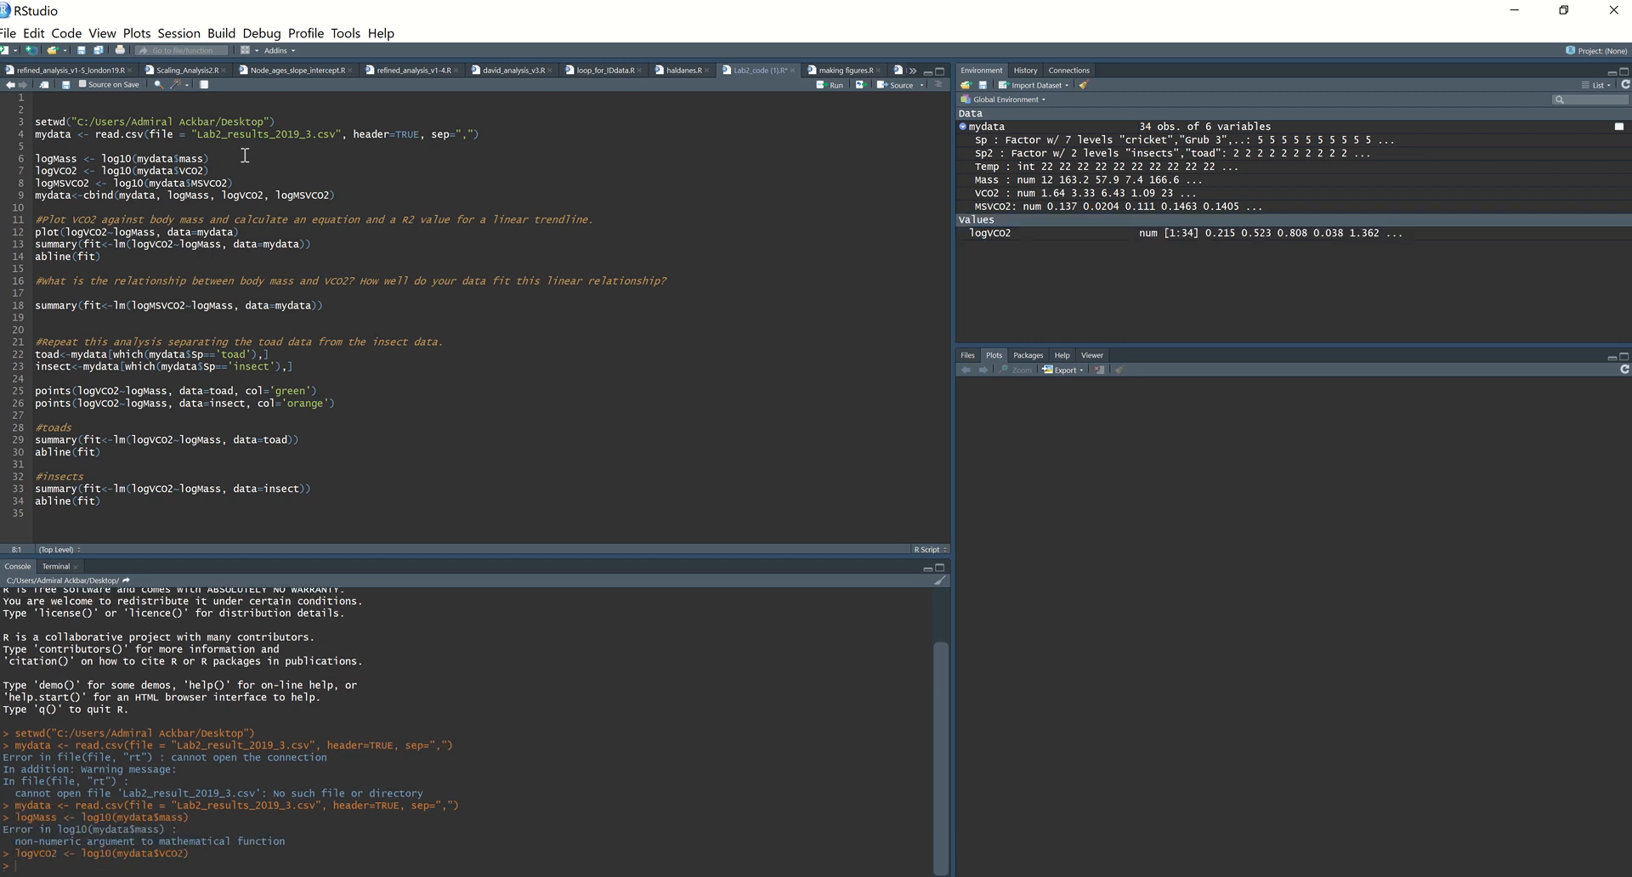
key("ctrl+Return")
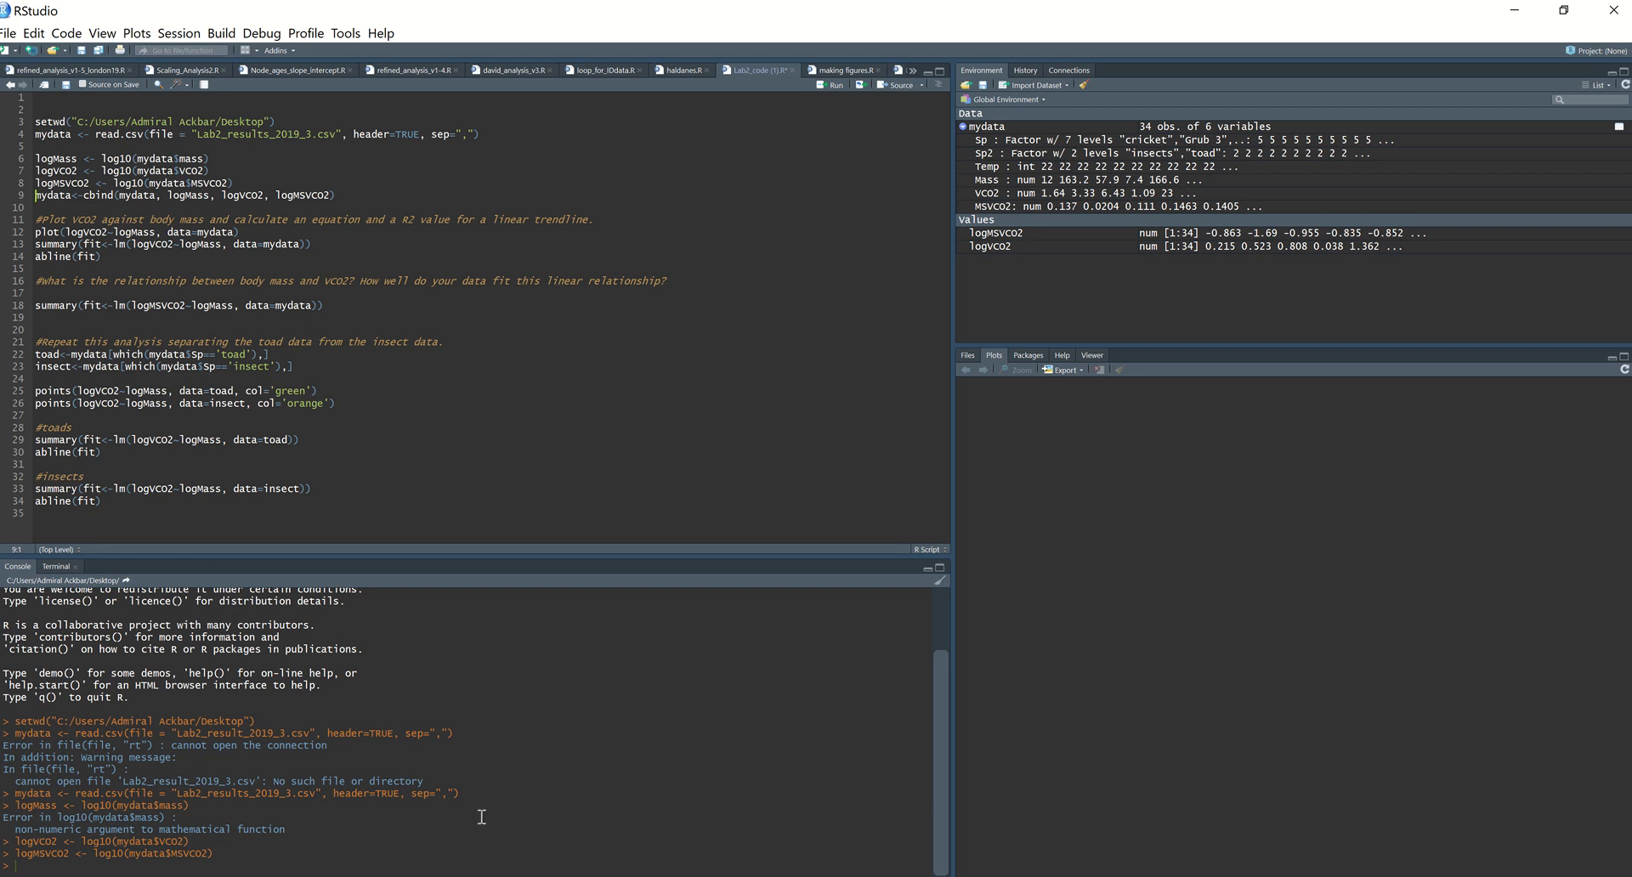
Step: Examine the console message for the logMass line and check the Mass column and its header in the Excel lab results
left_click_drag(9, 818, 189, 818)
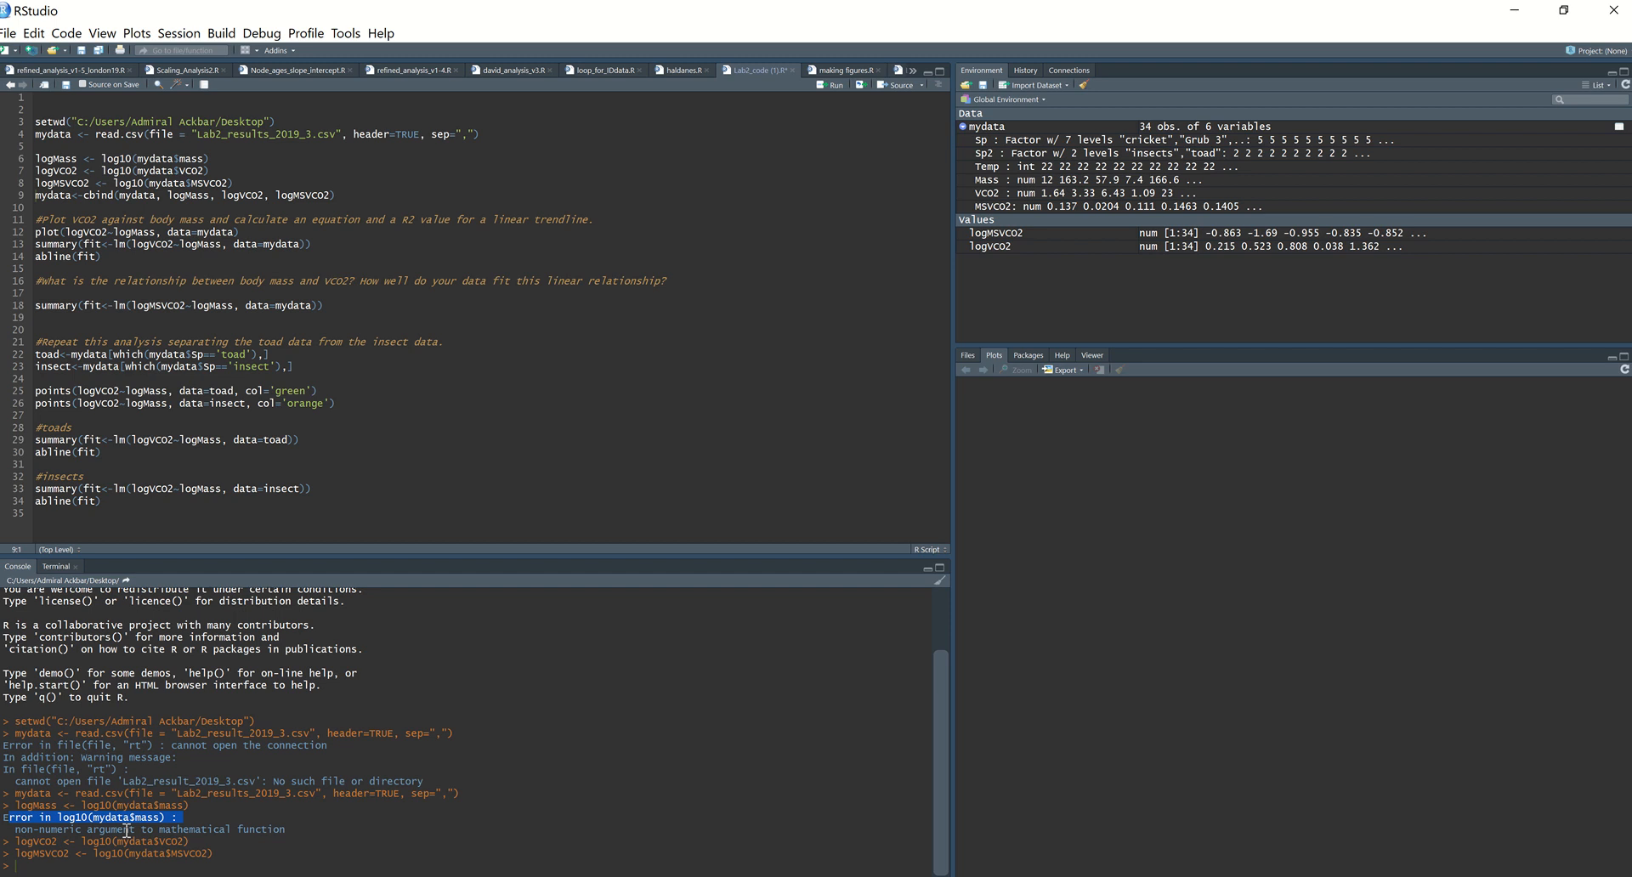
left_click(308, 837)
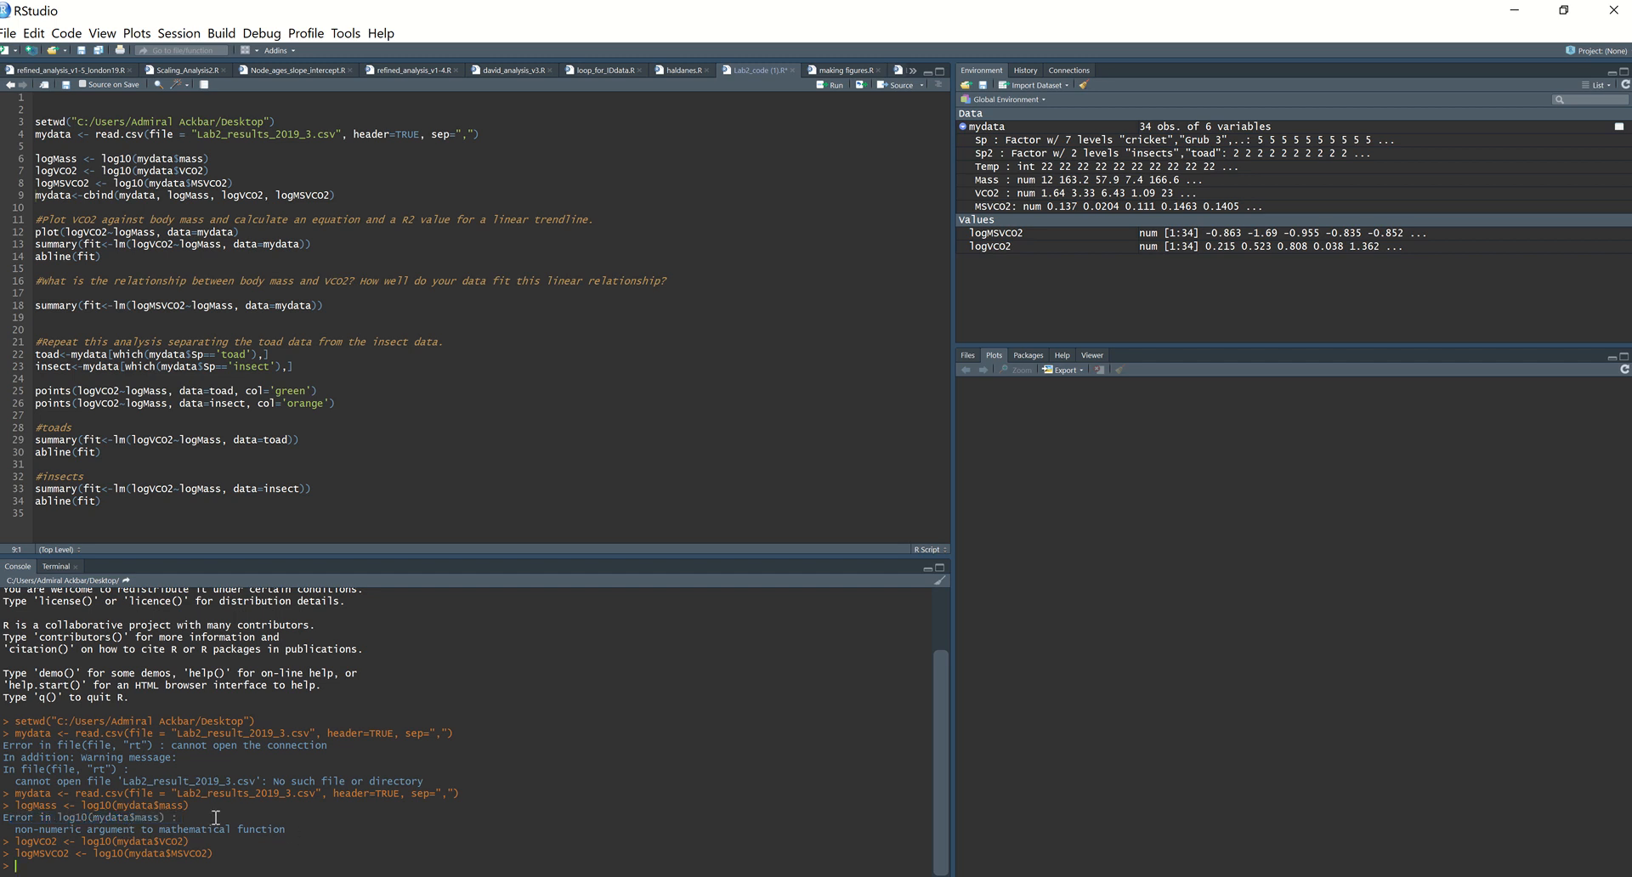
key("alt+Tab")
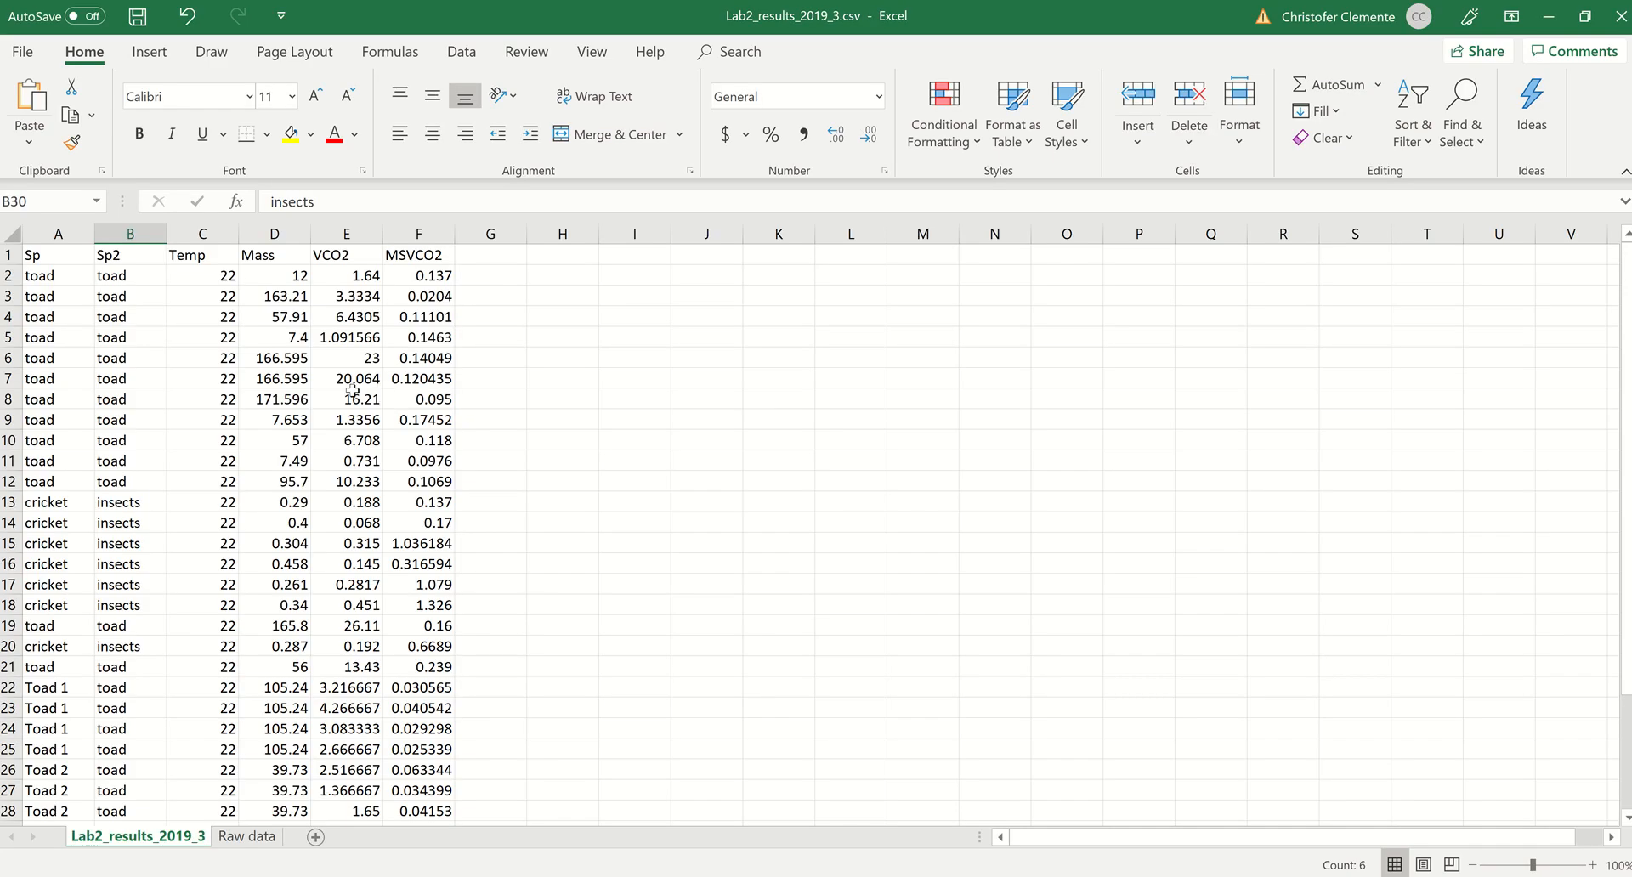
scroll(282, 390, "down", 5)
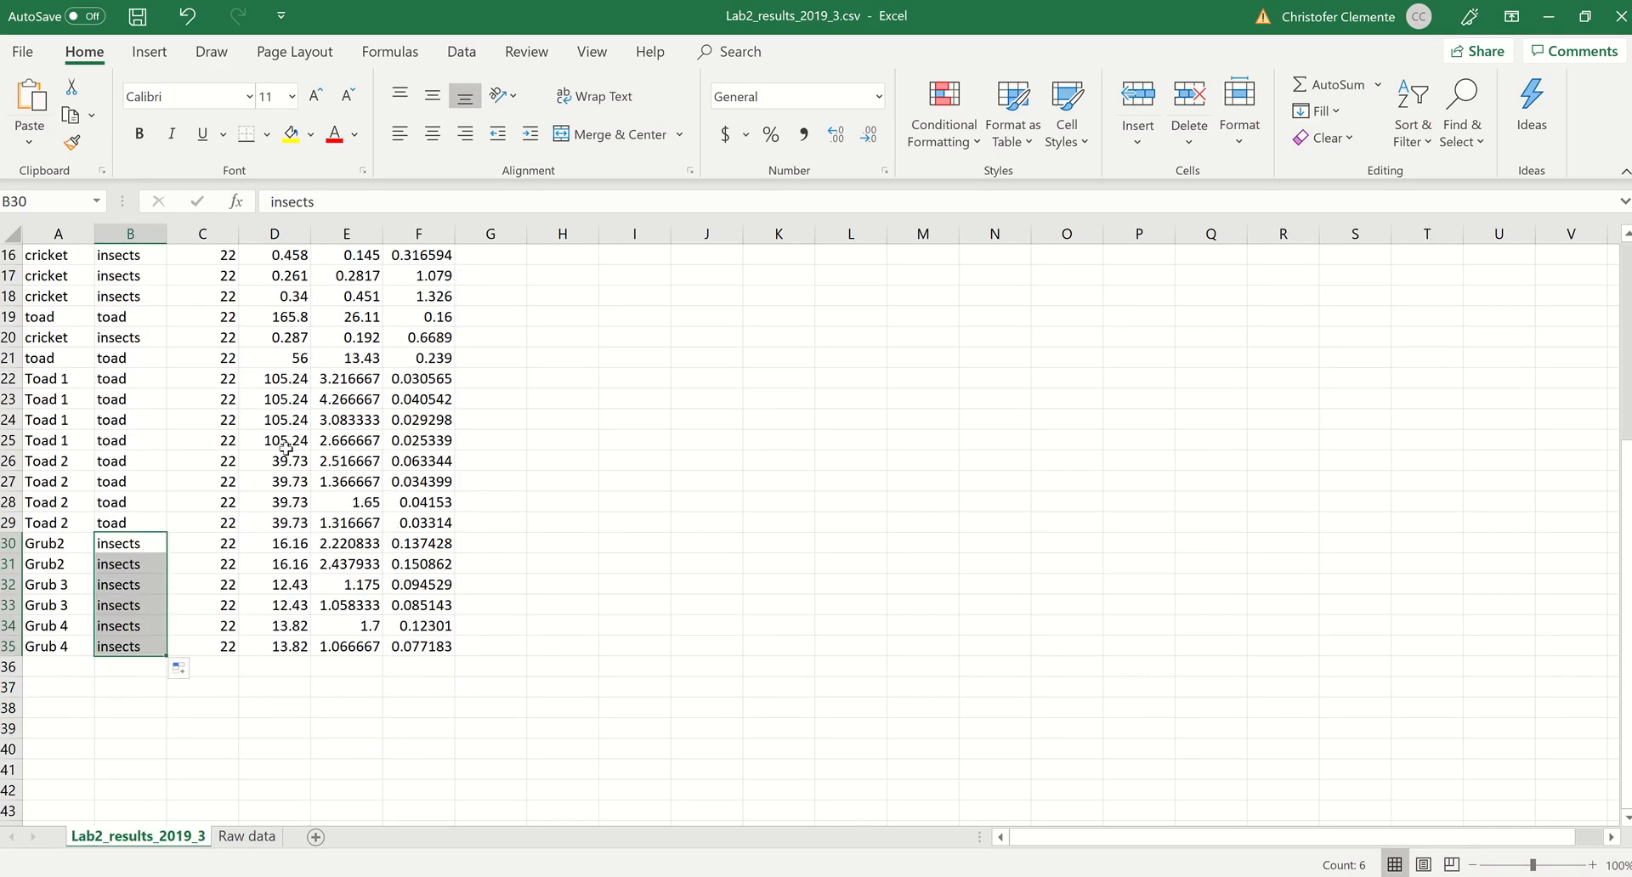
left_click(286, 461)
scroll(297, 554, "up", 5)
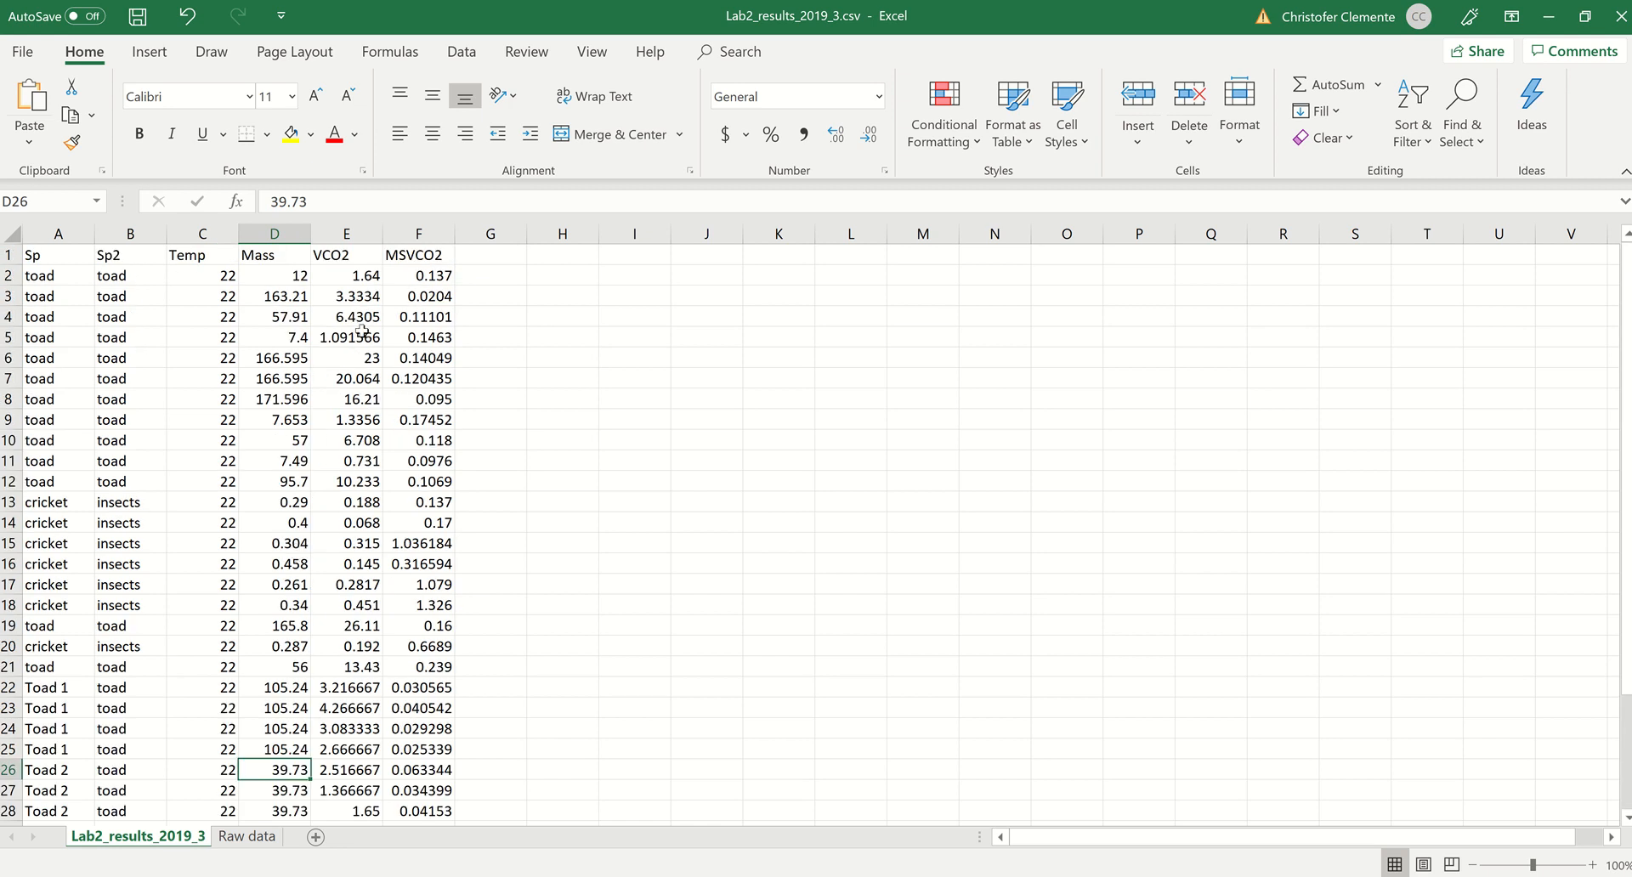
left_click(1548, 16)
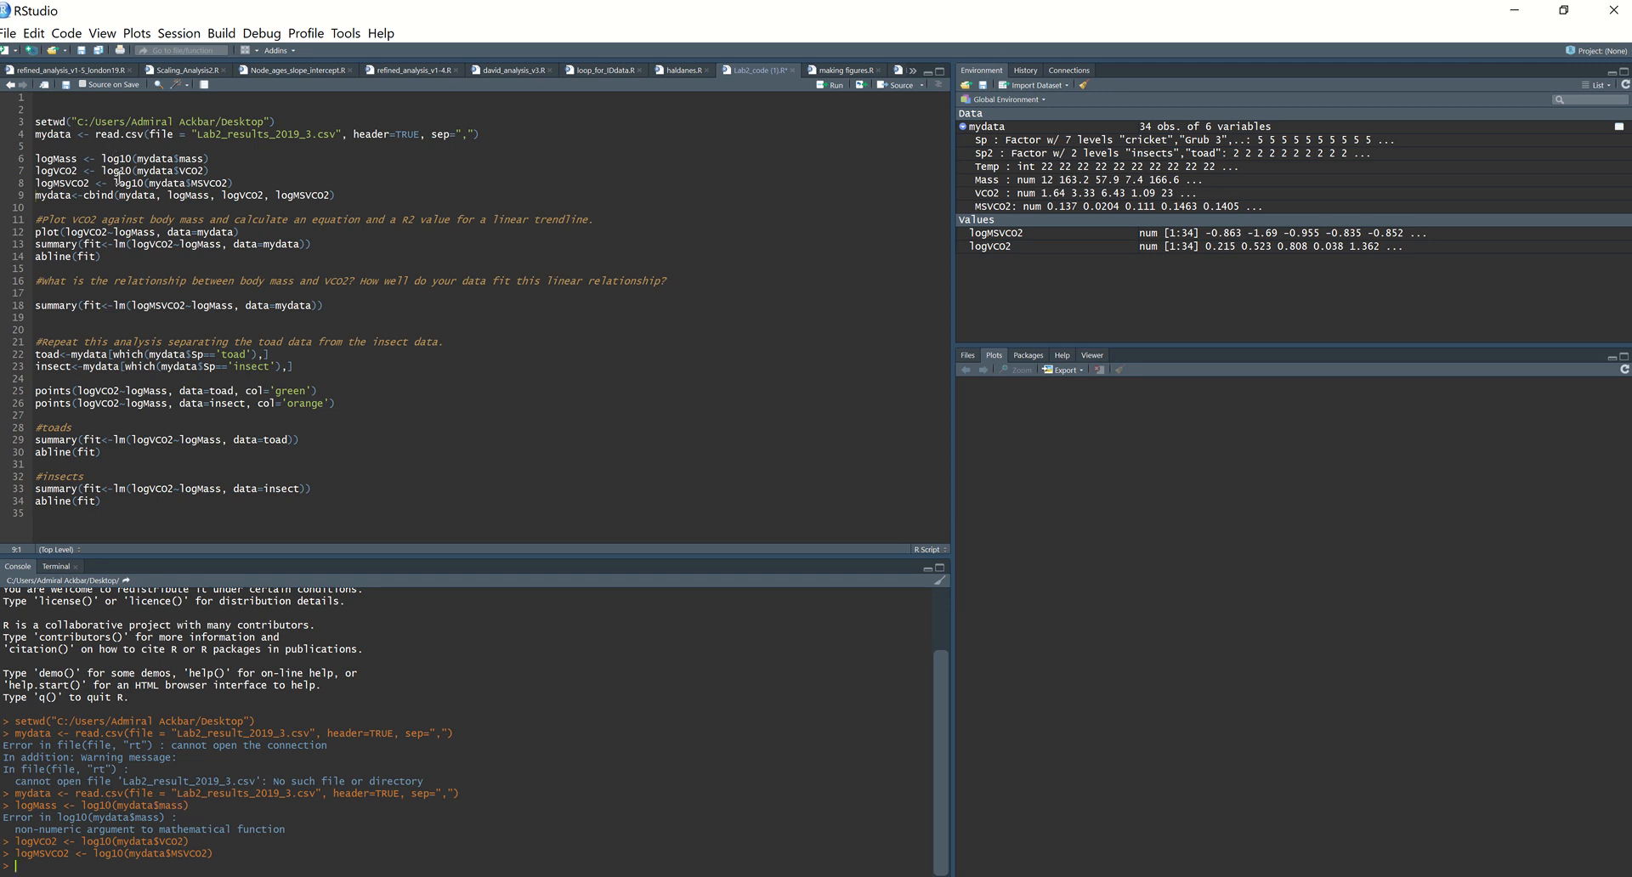
Step: Change mydata$mass to mydata$Mass in the logMass line 6 and run the line
left_click(175, 158)
left_click(188, 158)
key("BackSpace")
type("M")
key("ctrl+Return")
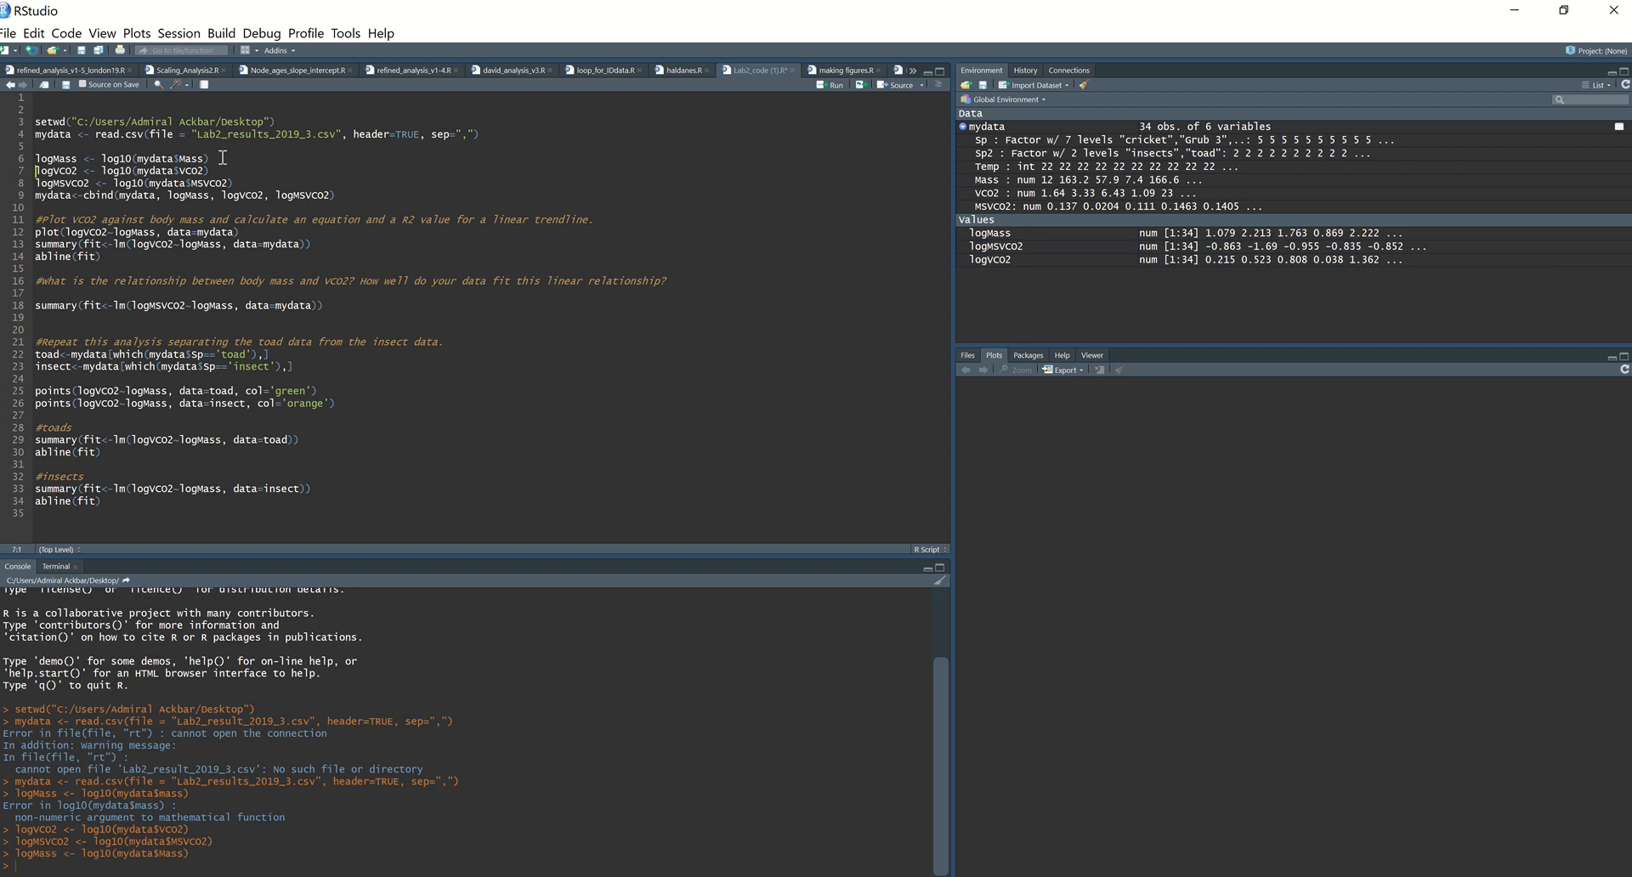
Step: Run lines 7 to 9 to compute logVCO2 and logMSVCO2 and bind the log columns to mydata
key("ctrl+Return")
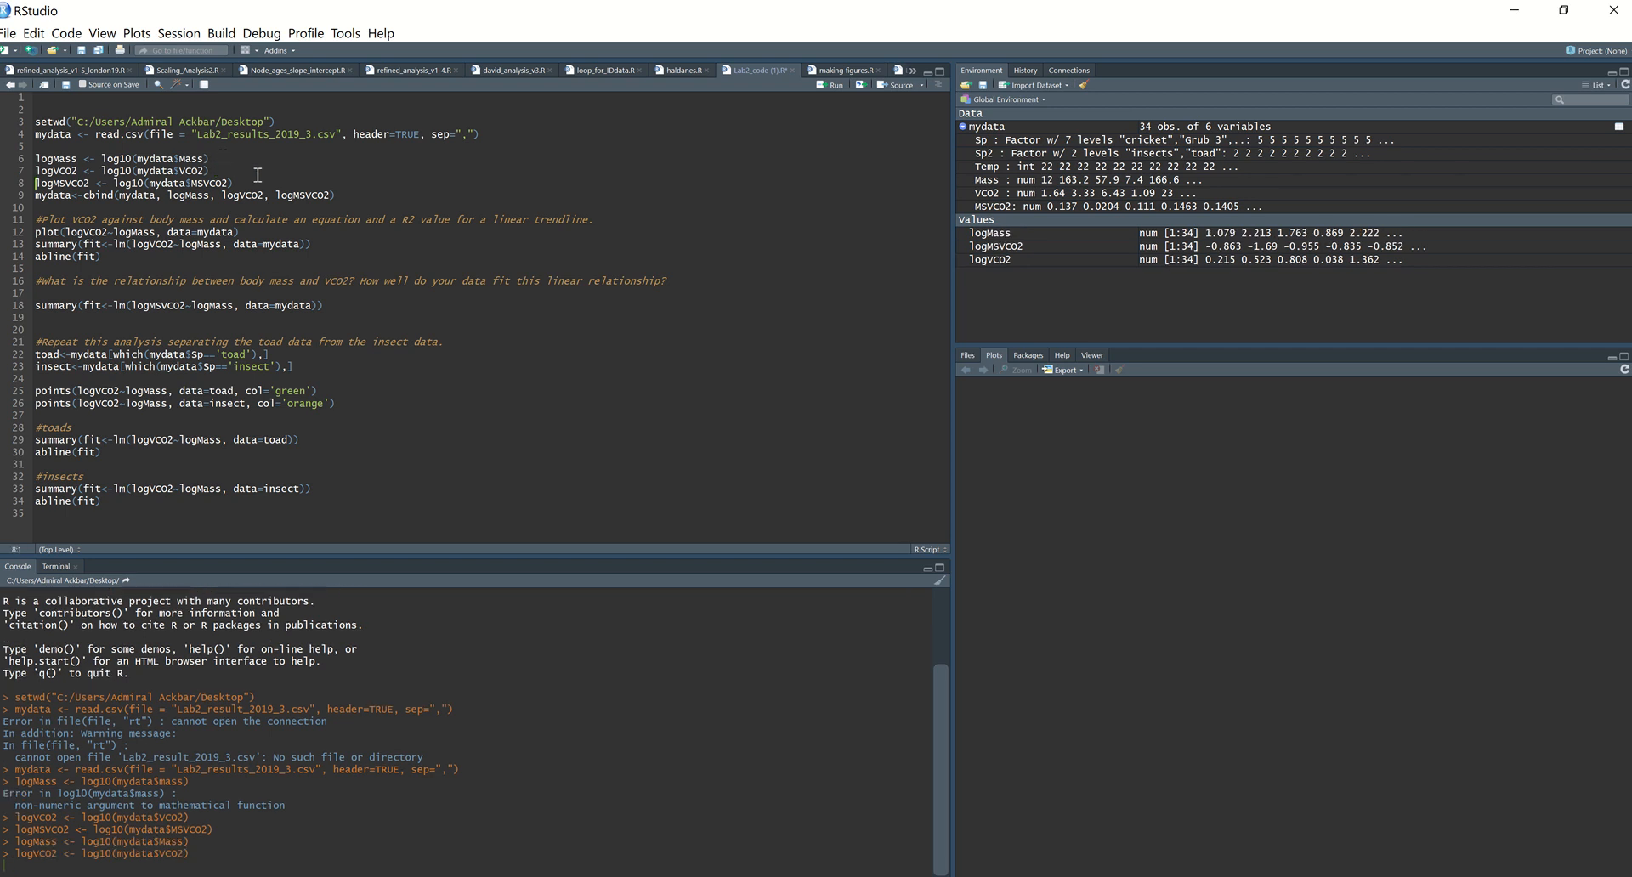
key("ctrl+Return")
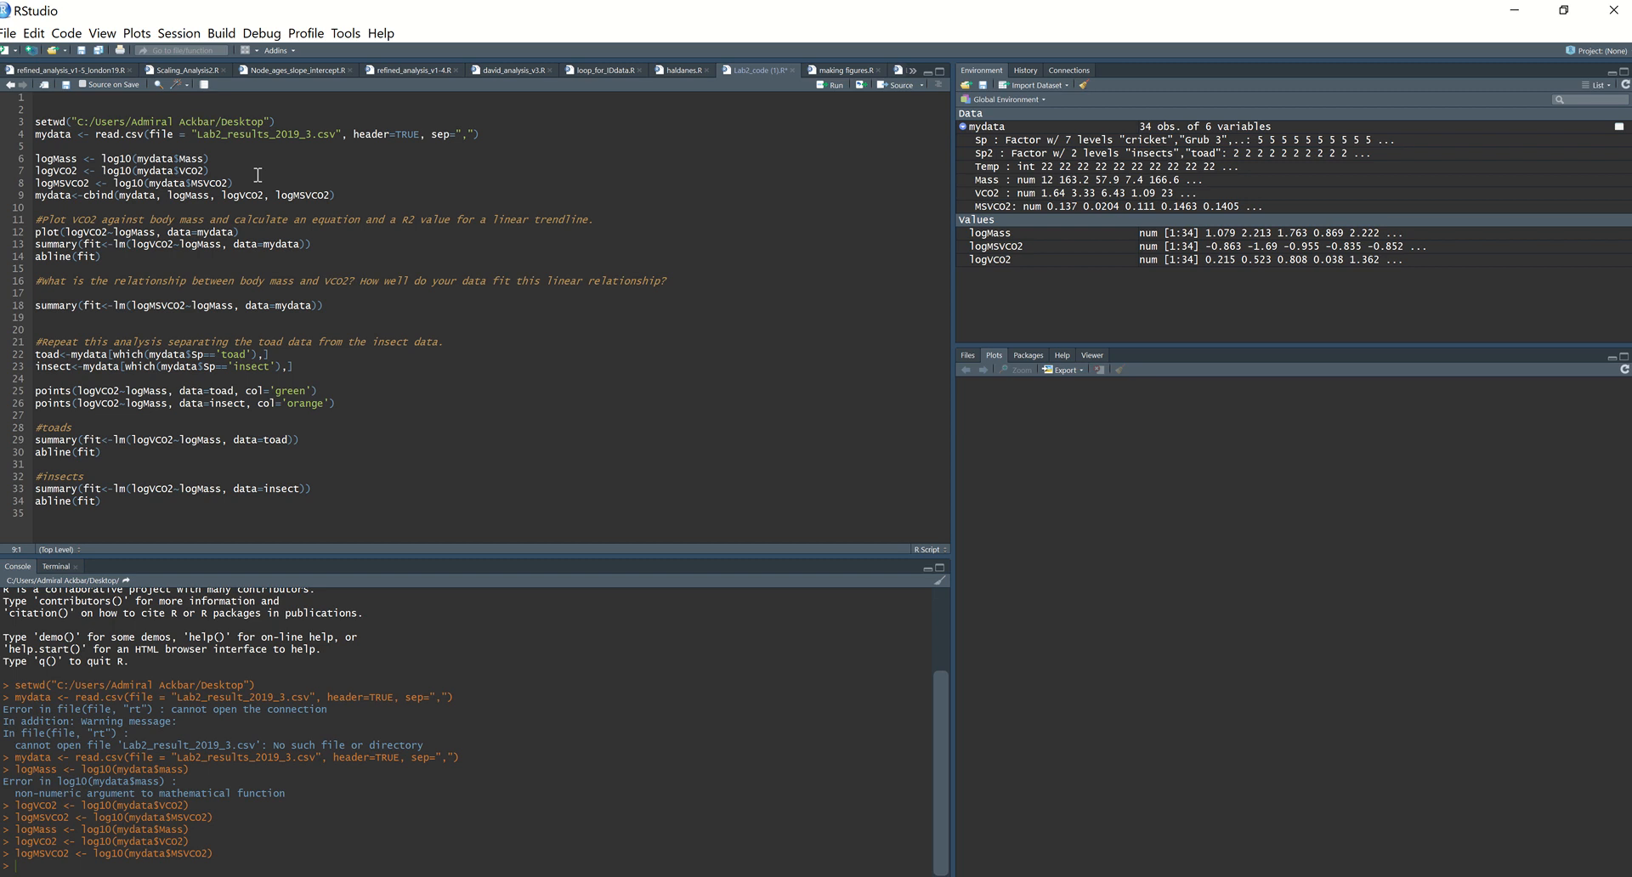
key("ctrl+Return")
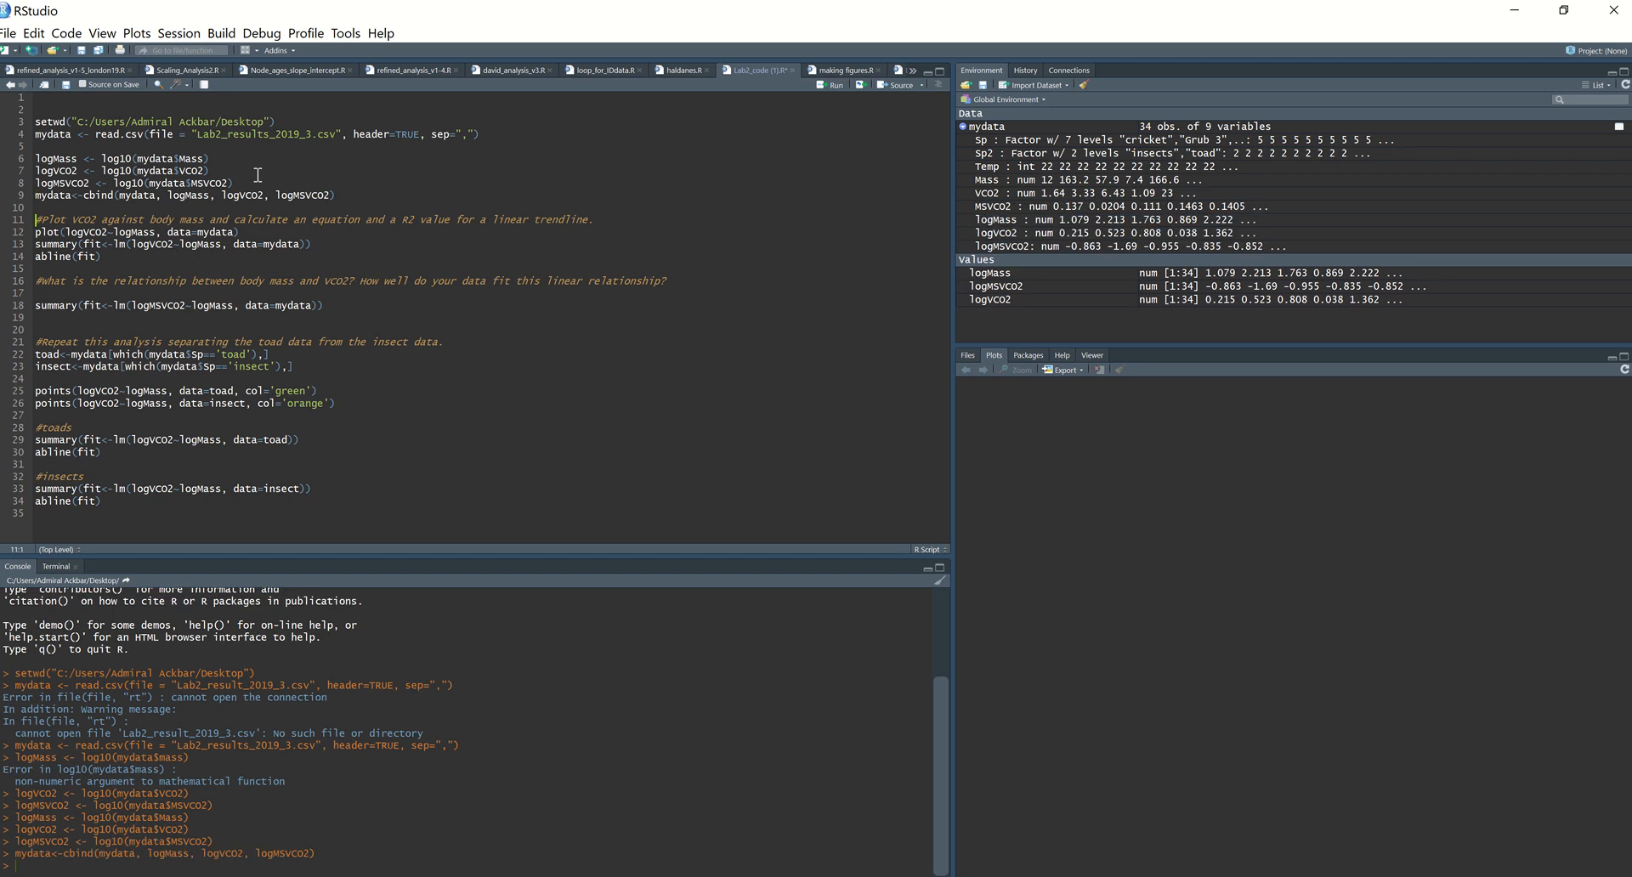
Step: Run the plot call on line 12 to plot logVCO2 against logMass
double_click(106, 196)
left_click(355, 195)
left_click(288, 232)
key("ctrl+Return")
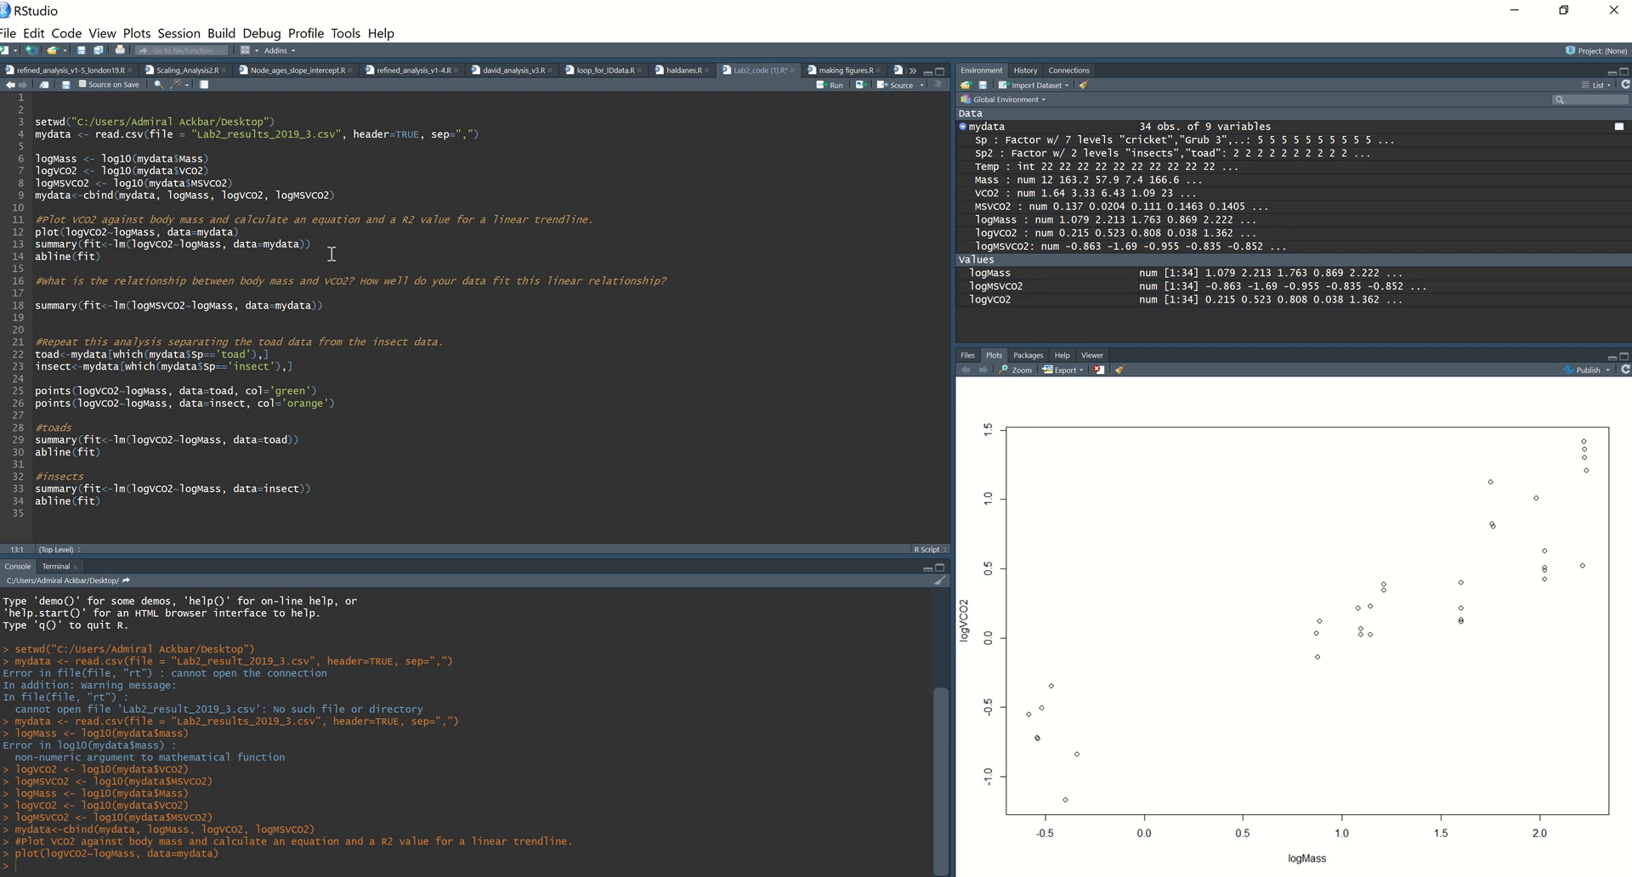
Step: Add pch=20, cex=3 and col='pink' to the plot call on line 12 and rerun it
left_click(236, 232)
type(", pch=20, cex=3, col='pink")
key("ctrl+Return")
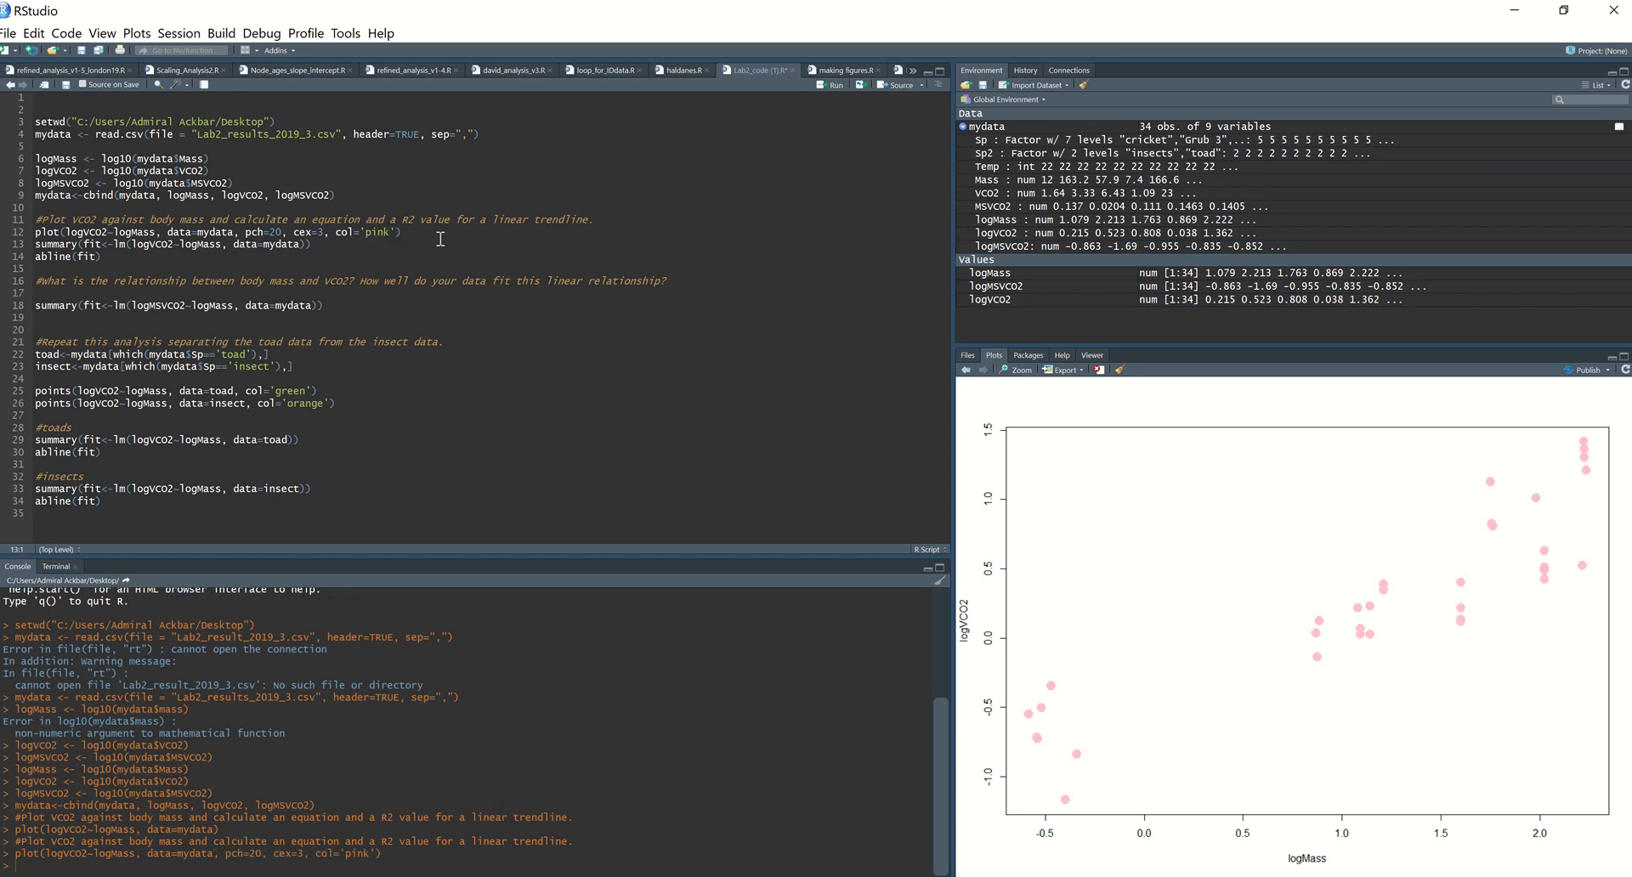
Step: Run the linear model summary on line 13 and abline(fit) on line 14 to add the trendline to the plot
left_click(388, 247)
key("ctrl+Return")
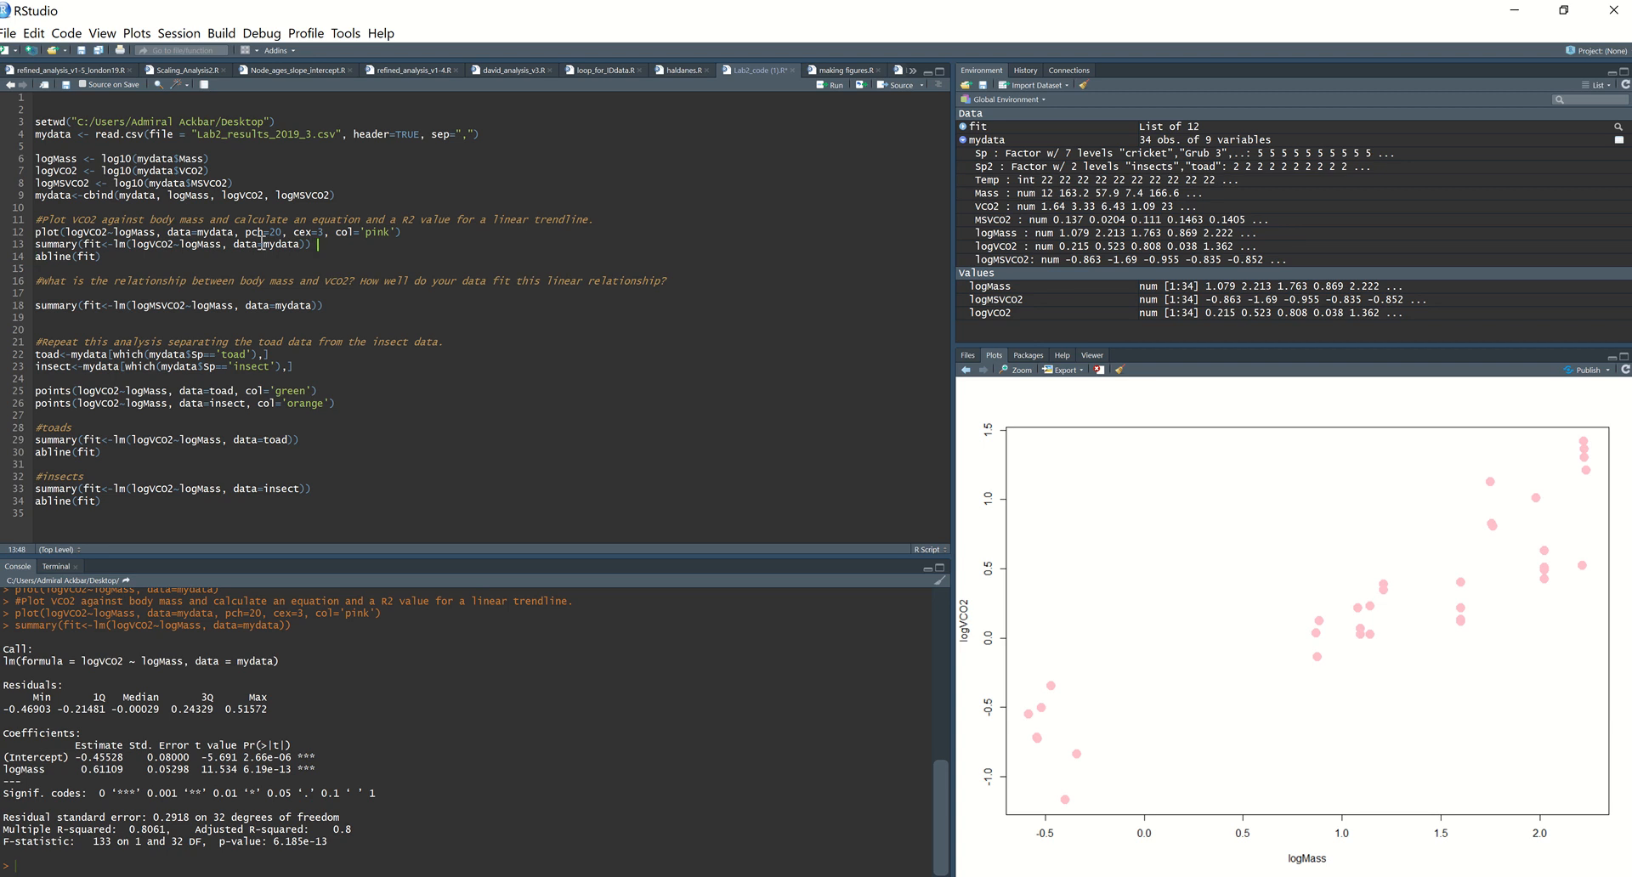
left_click_drag(317, 247, 37, 246)
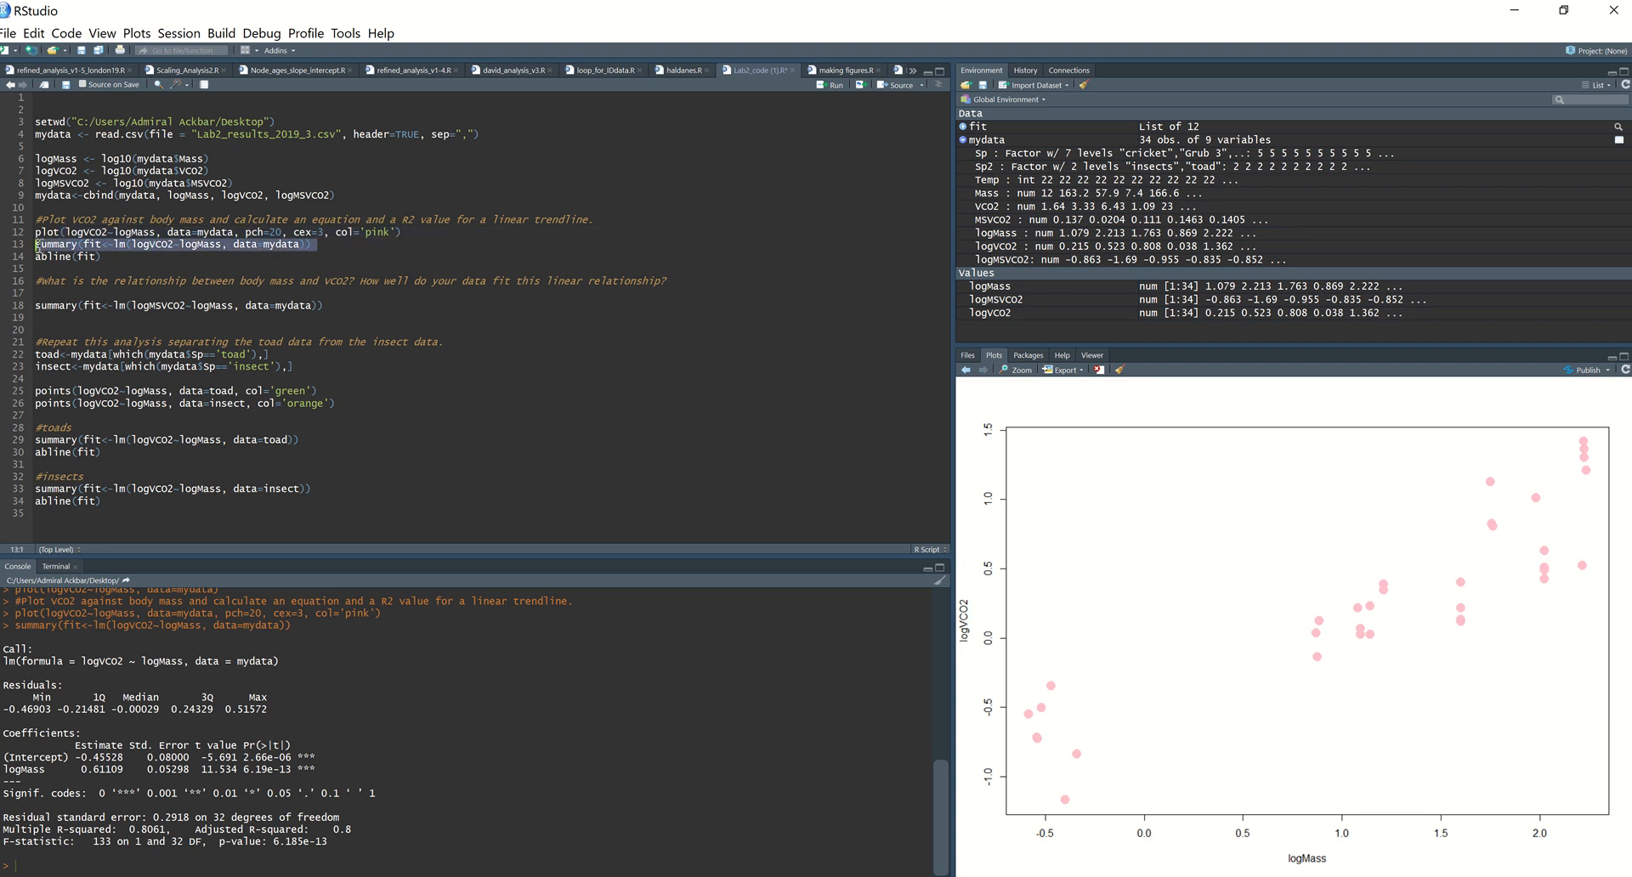
left_click(120, 255)
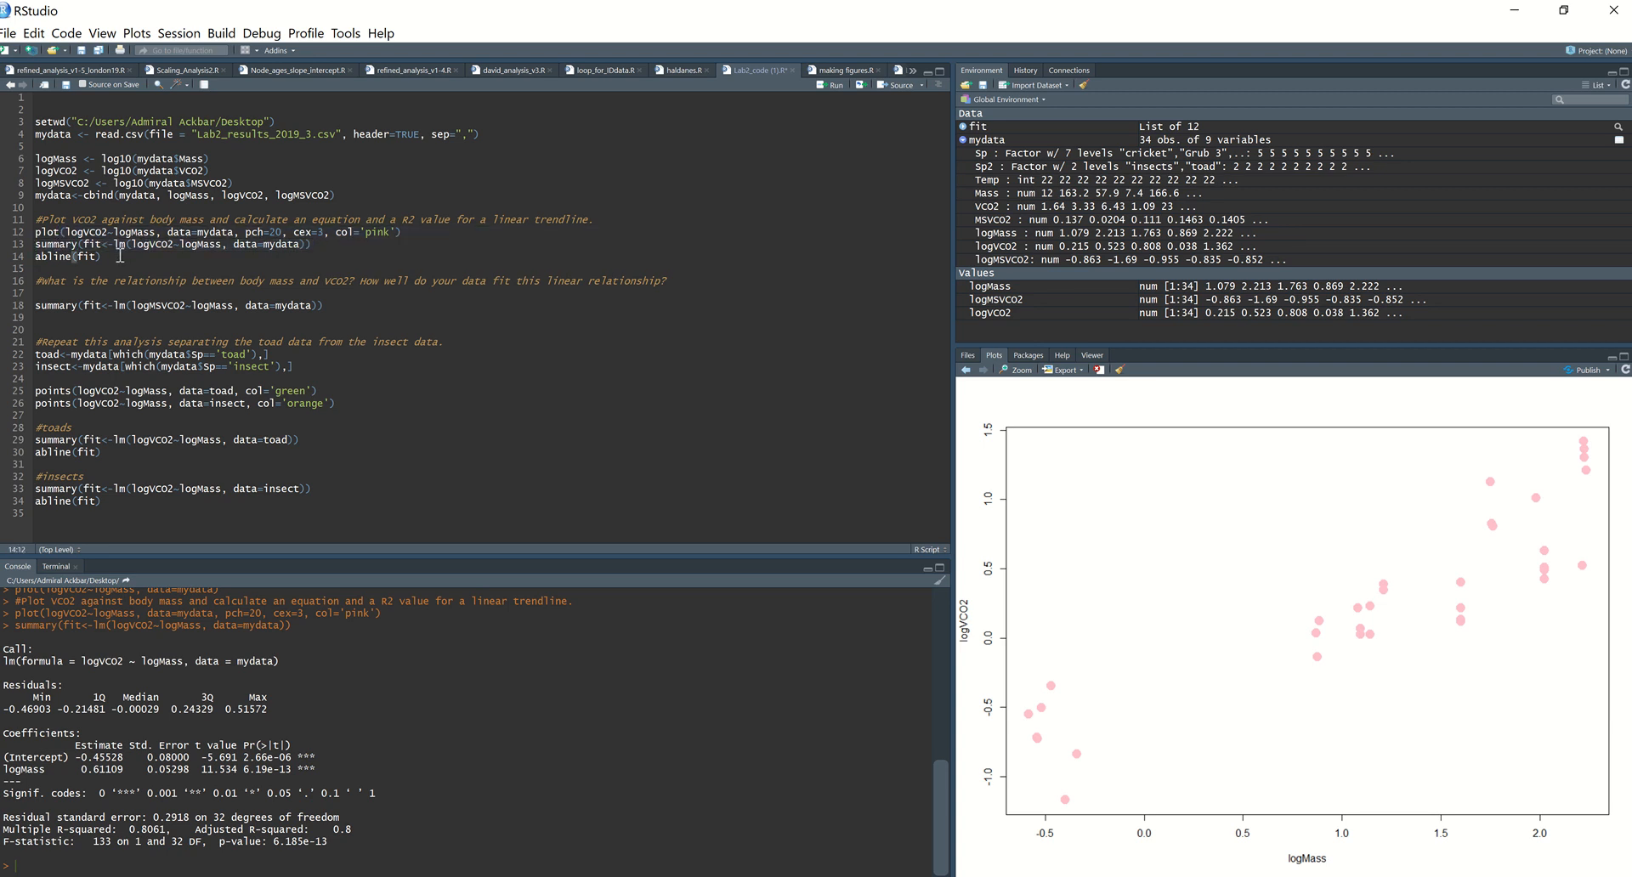
key("ctrl+Return")
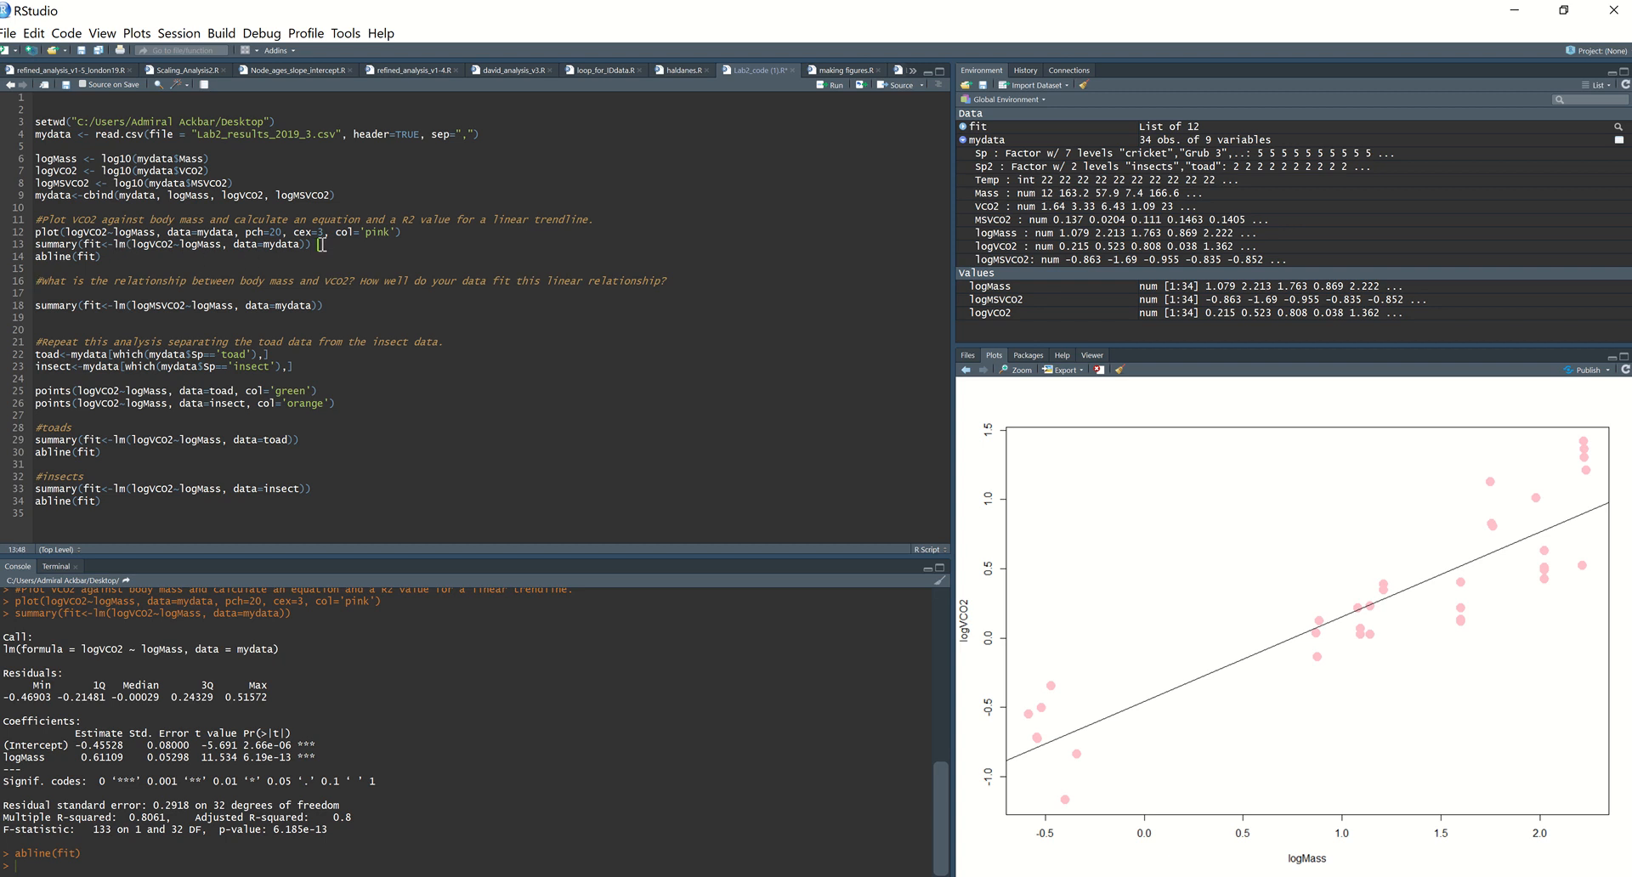
Step: Copy the lm summary line 13 to a new line 16 below abline(fit)
left_click_drag(322, 244, 17, 244)
key("ctrl+c")
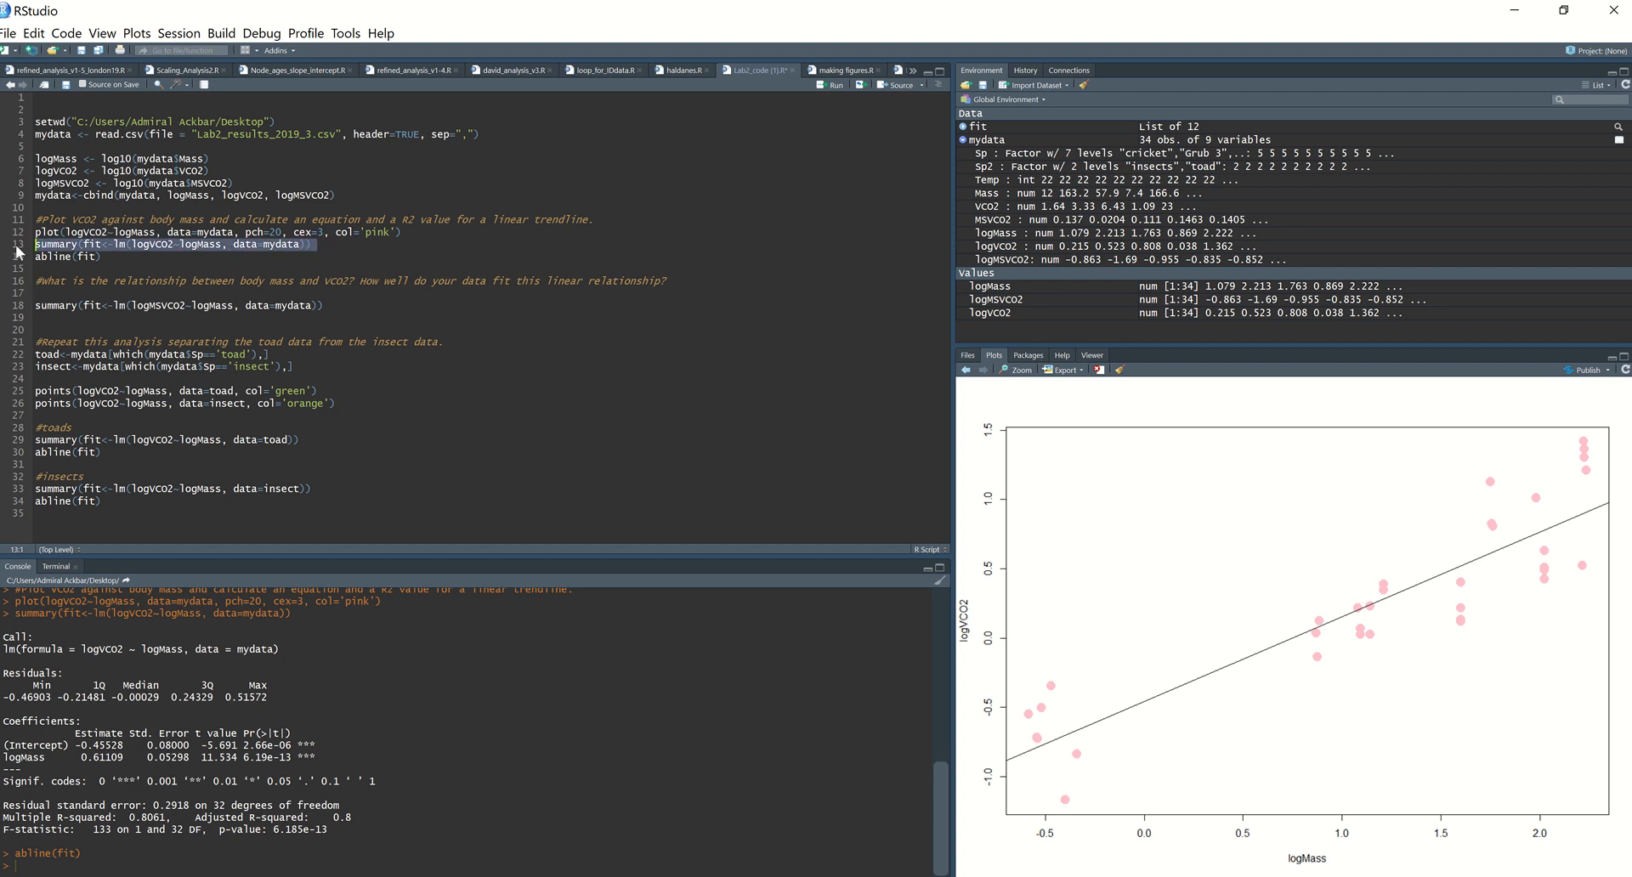
left_click(121, 260)
key("Return")
key("Return")
key("ctrl+v")
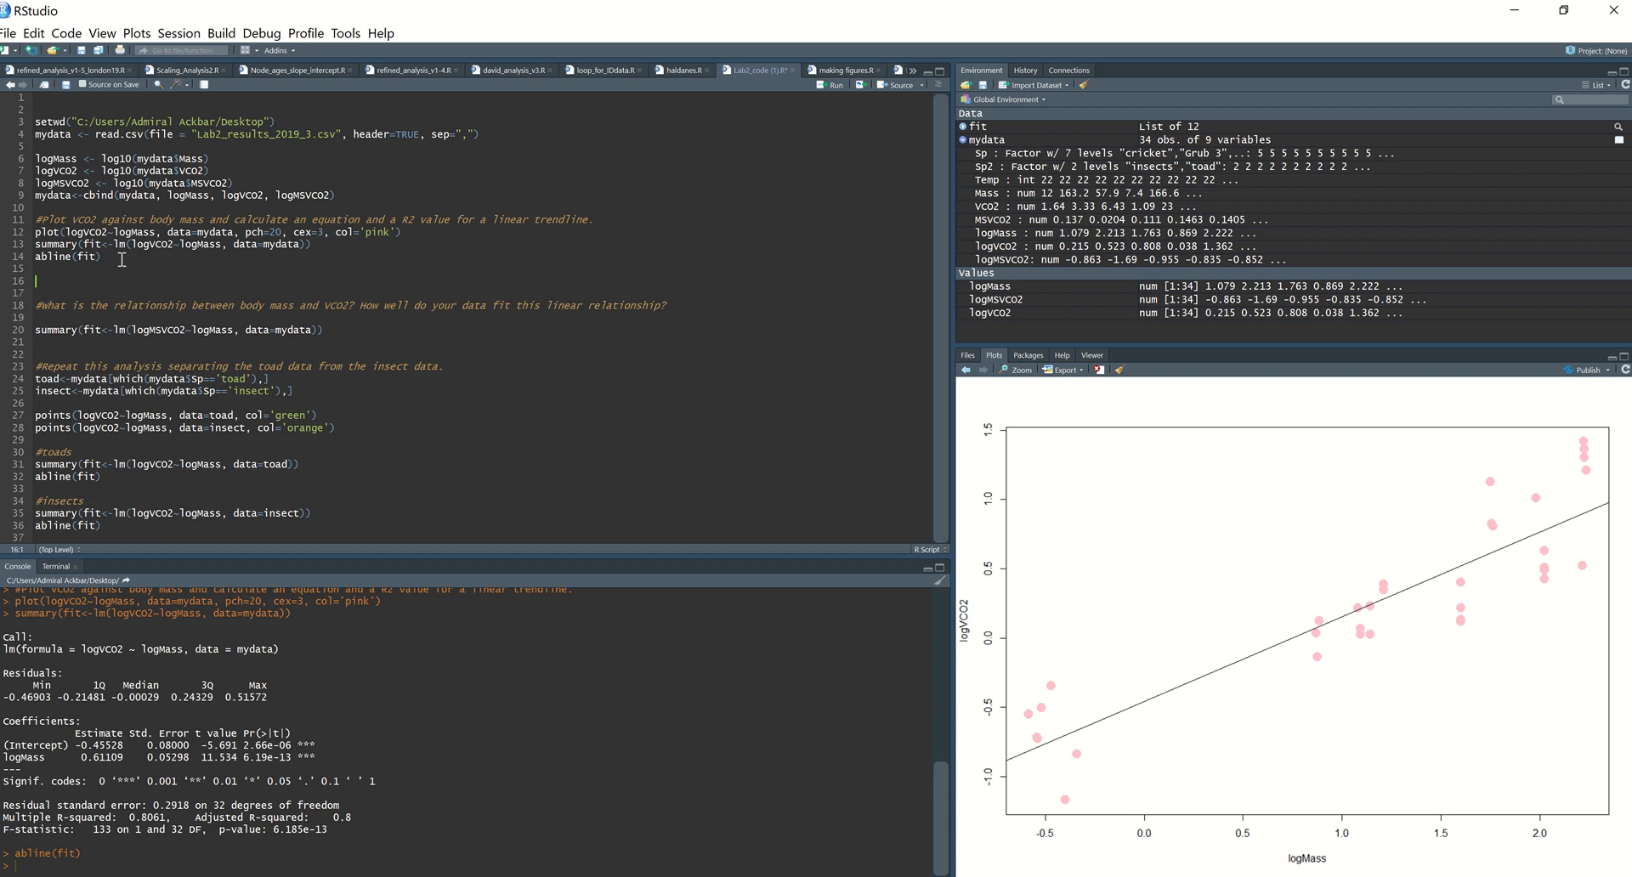
Step: Replace lm with aov in the copied summary on line 16 and run it
left_click(120, 281)
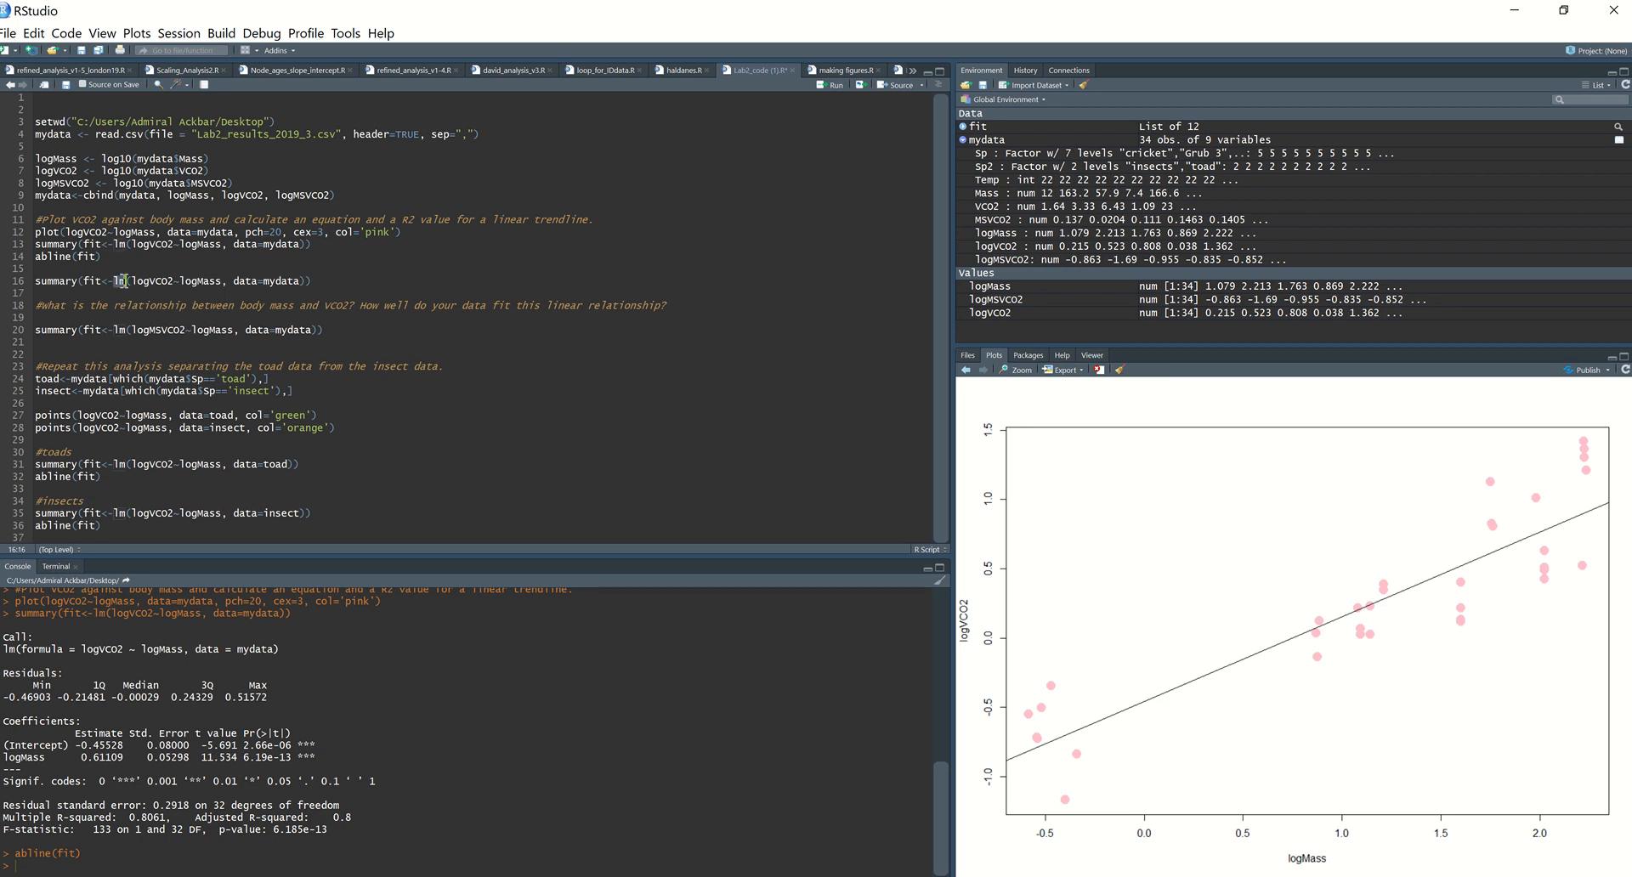
key("BackSpace")
key("BackSpace")
type("aov")
key("ctrl+Return")
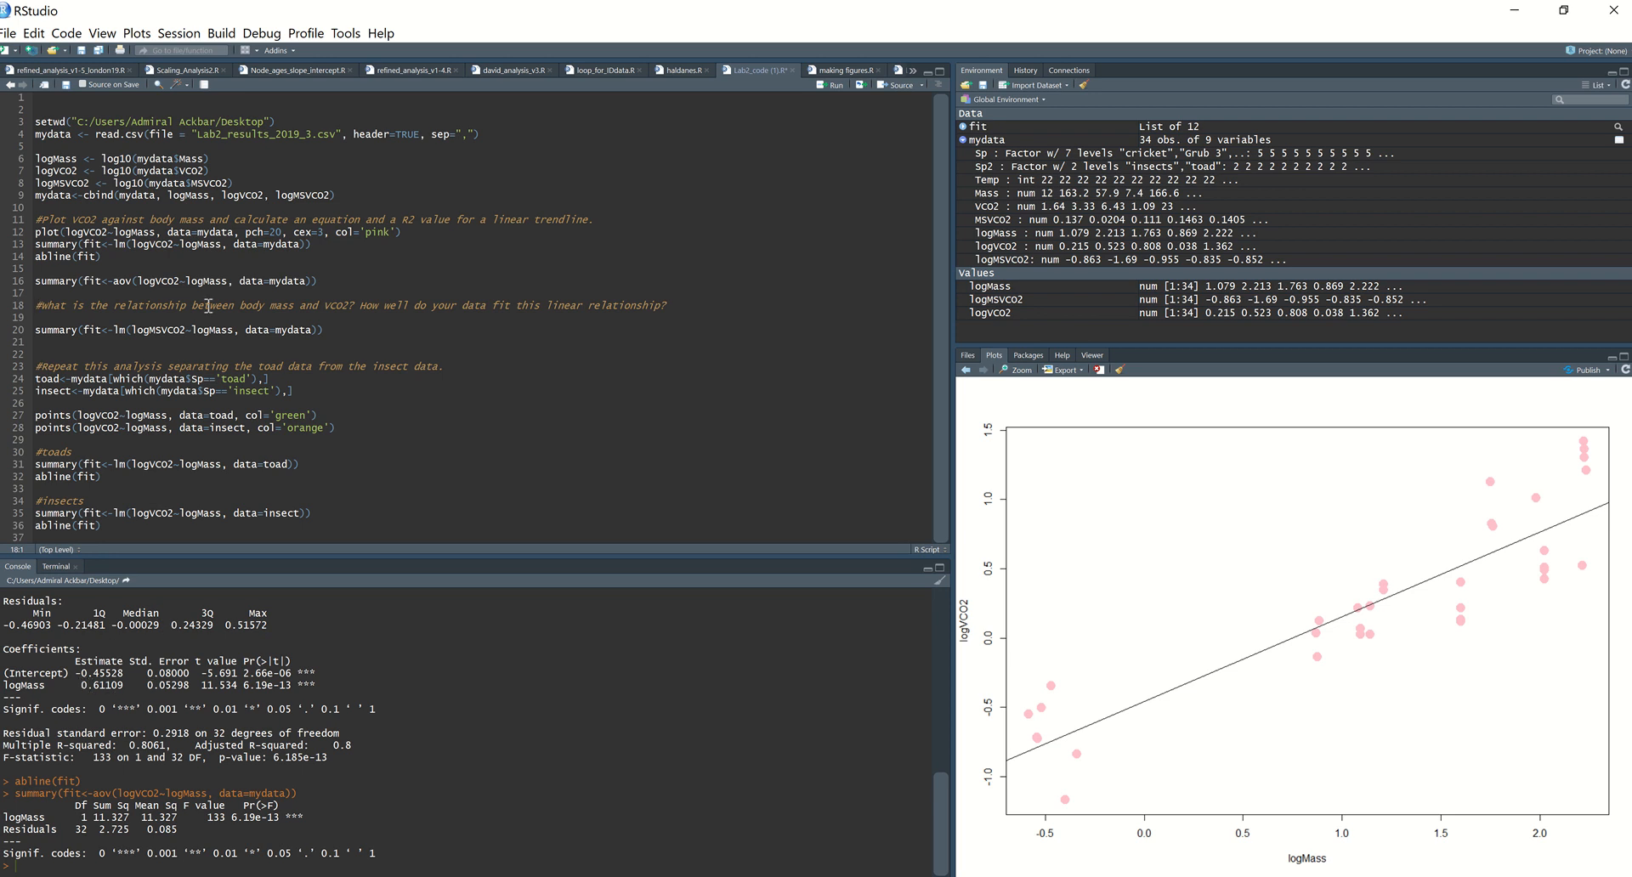
Step: Examine the logMass slope in the lm coefficients and compare it with the VCO2 and MSVCO2 model lines in the script
left_click(133, 232)
left_click(114, 244)
double_click(115, 685)
left_click(103, 687)
double_click(103, 686)
left_click(286, 281)
left_click(352, 331)
left_click(173, 329)
Step: Copy the plot call from line 12 to line 19, change logVCO2 to logMSVCO2 and run it
left_click_drag(37, 231, 411, 234)
key("ctrl+c")
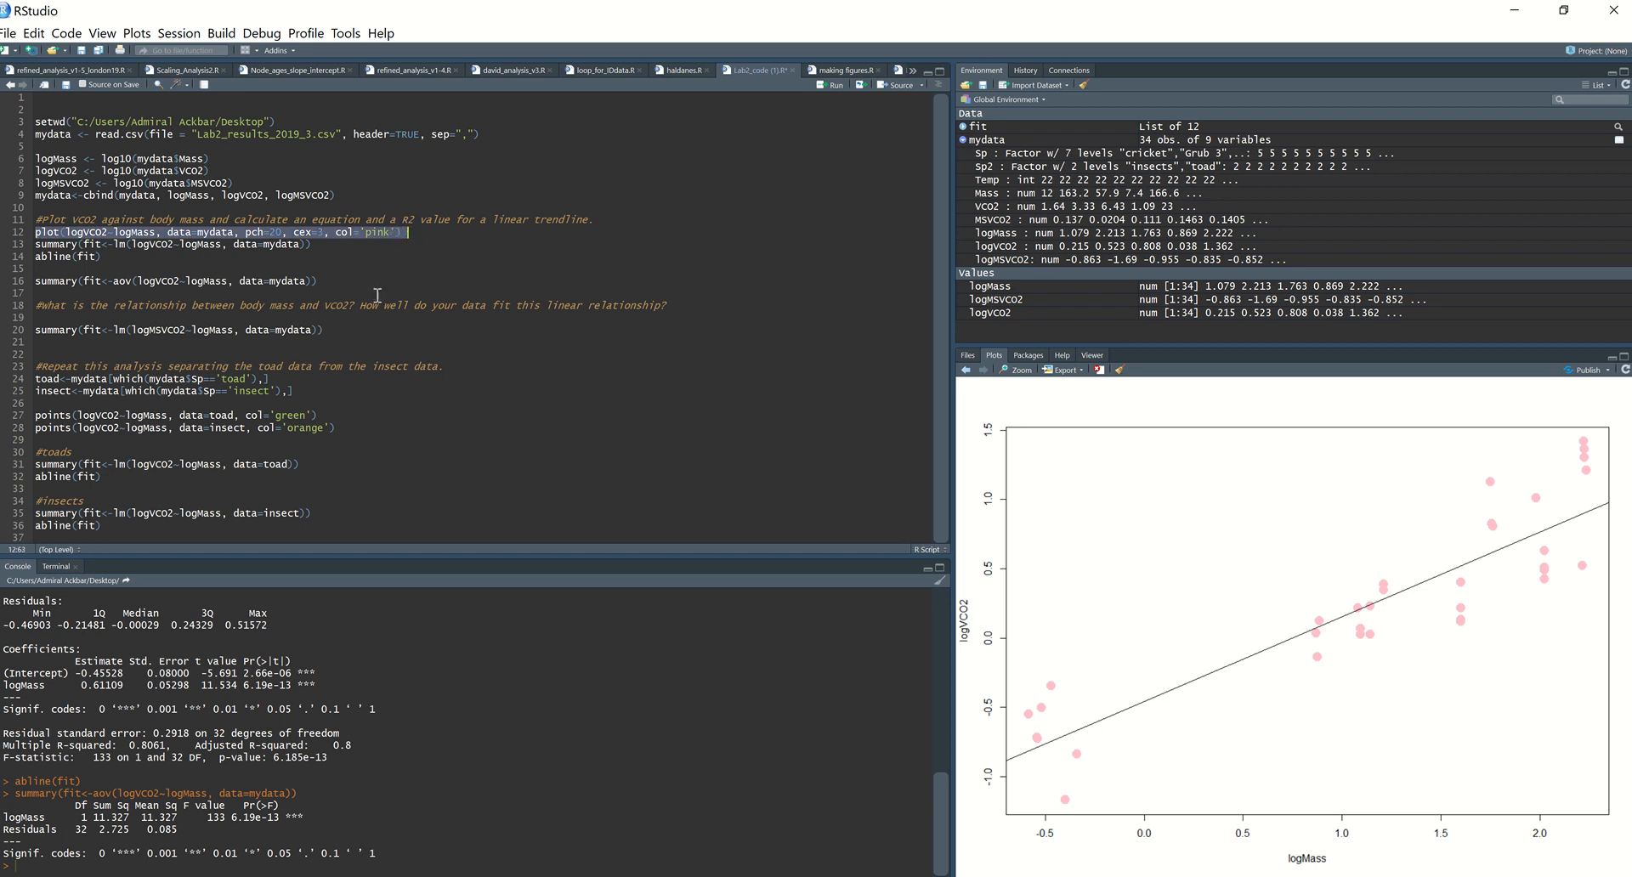
left_click(328, 319)
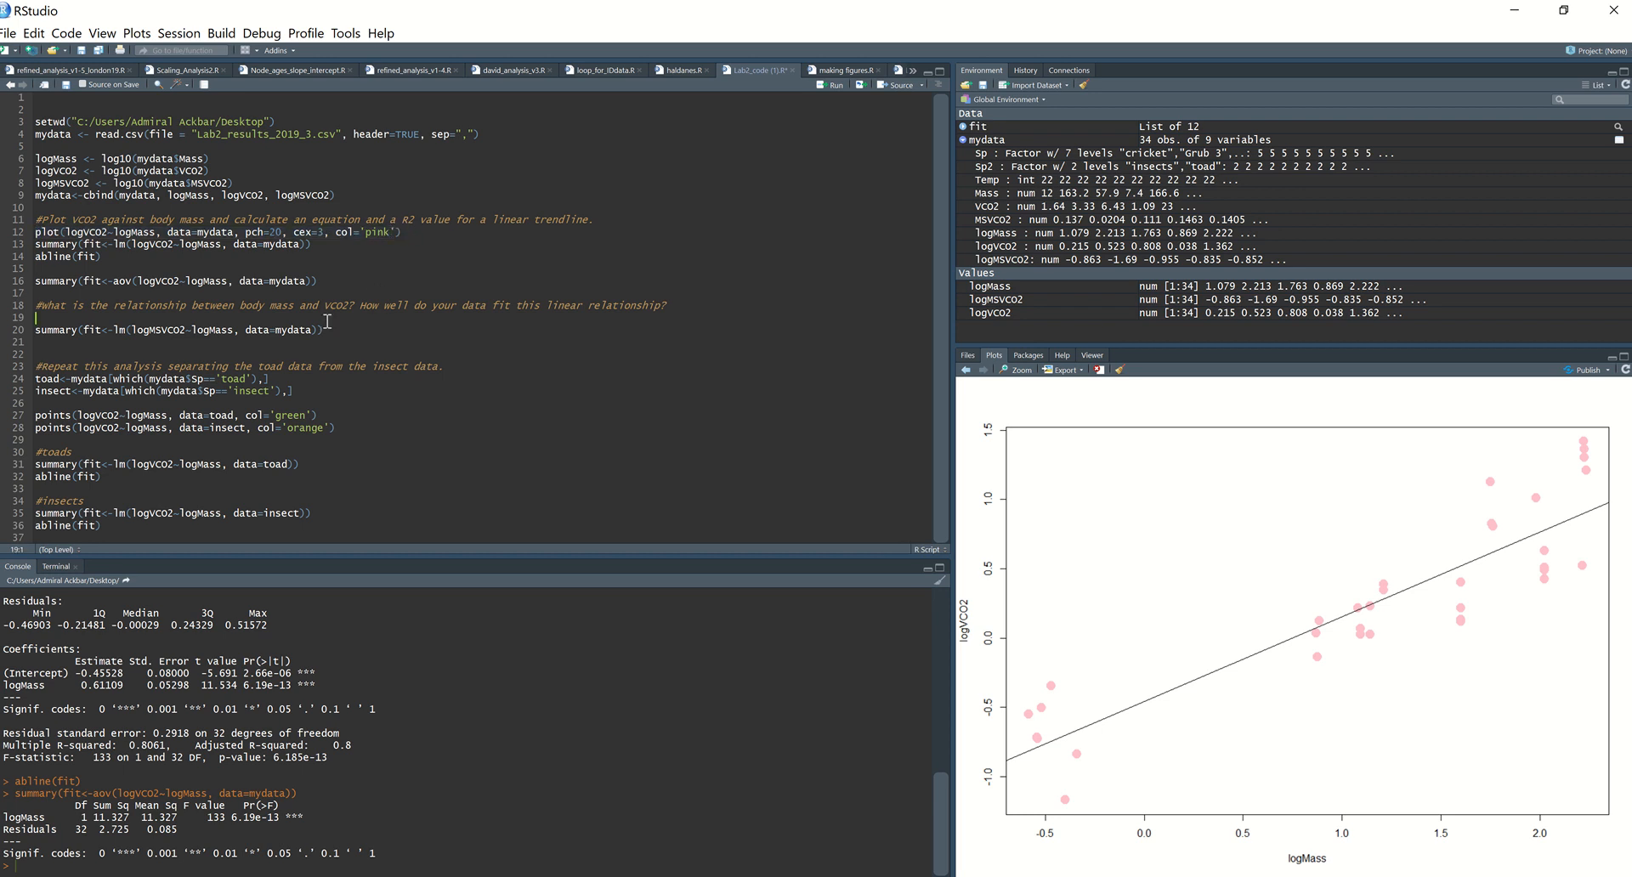
key("ctrl+v")
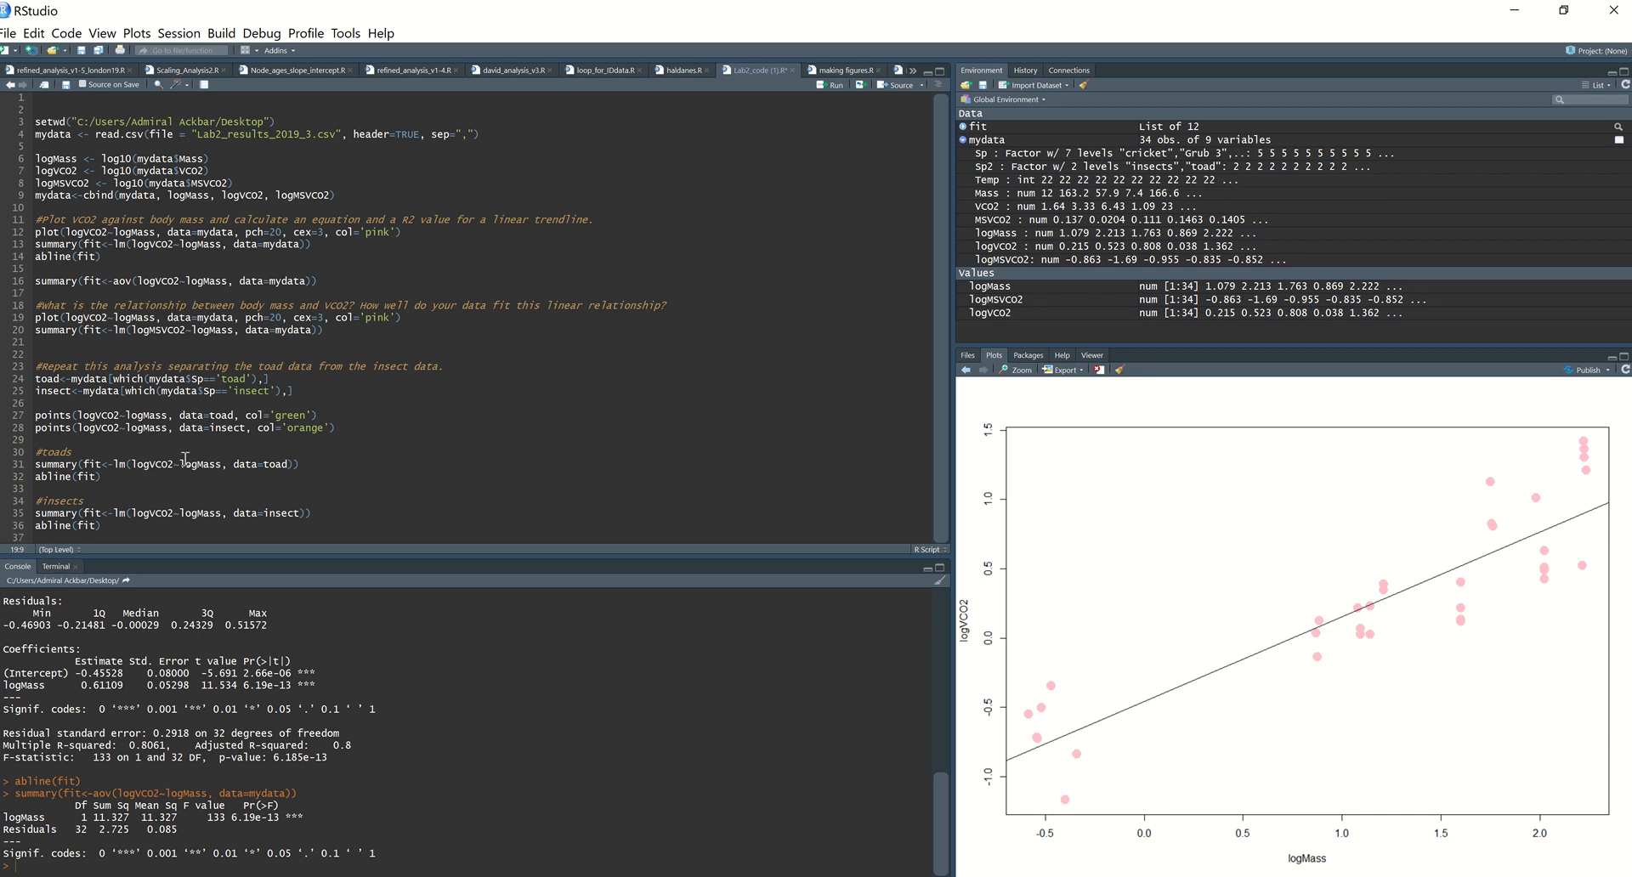
type("MS")
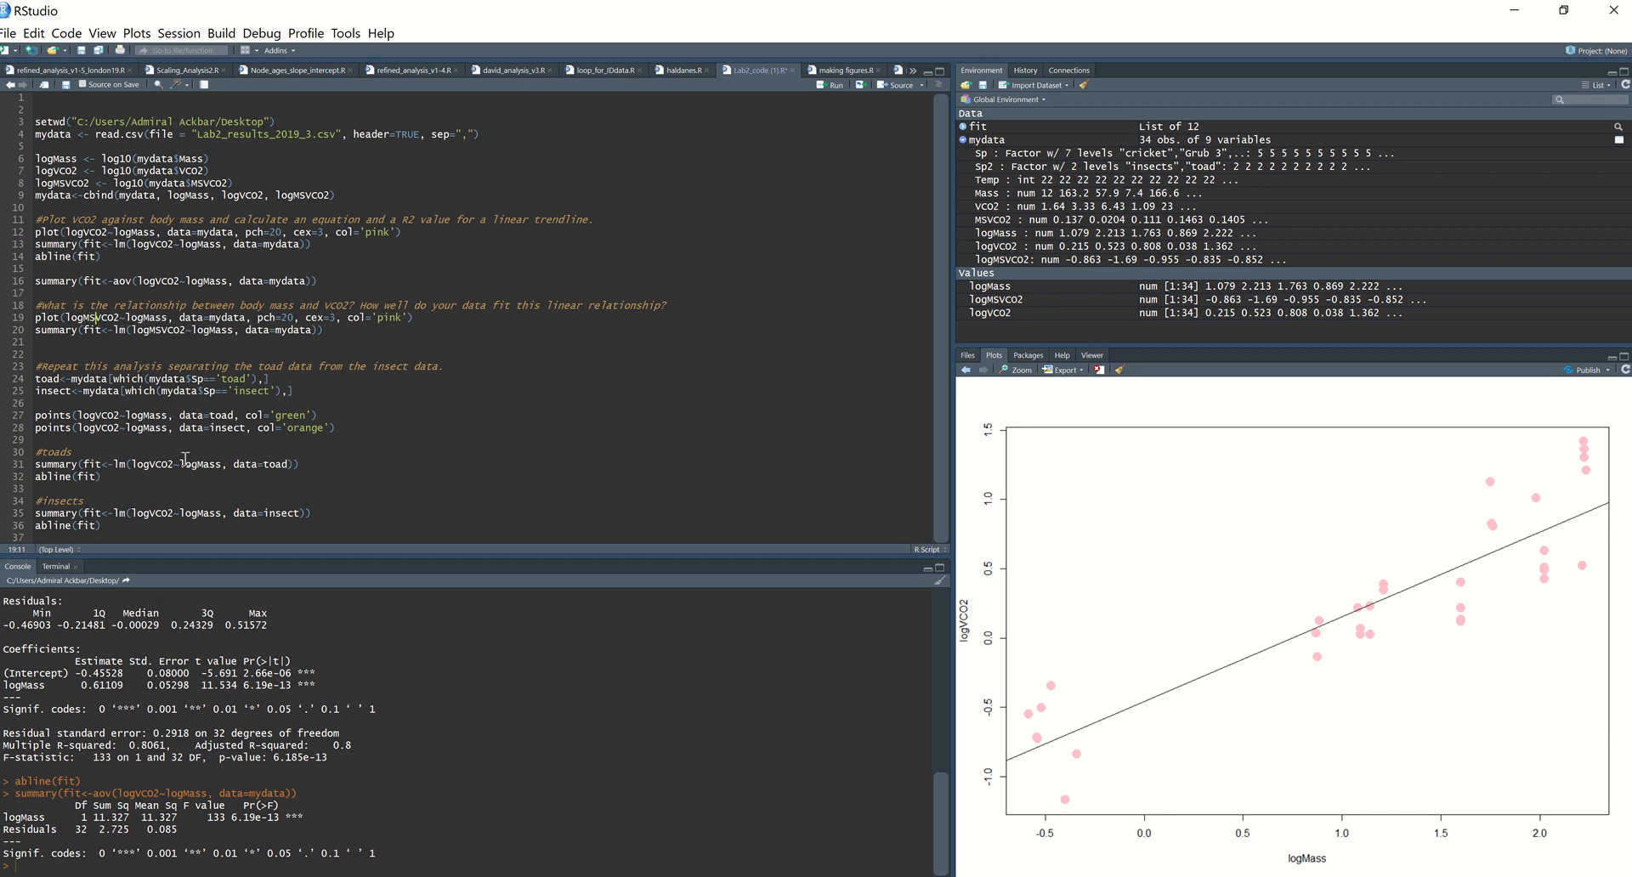
key("ctrl+Return")
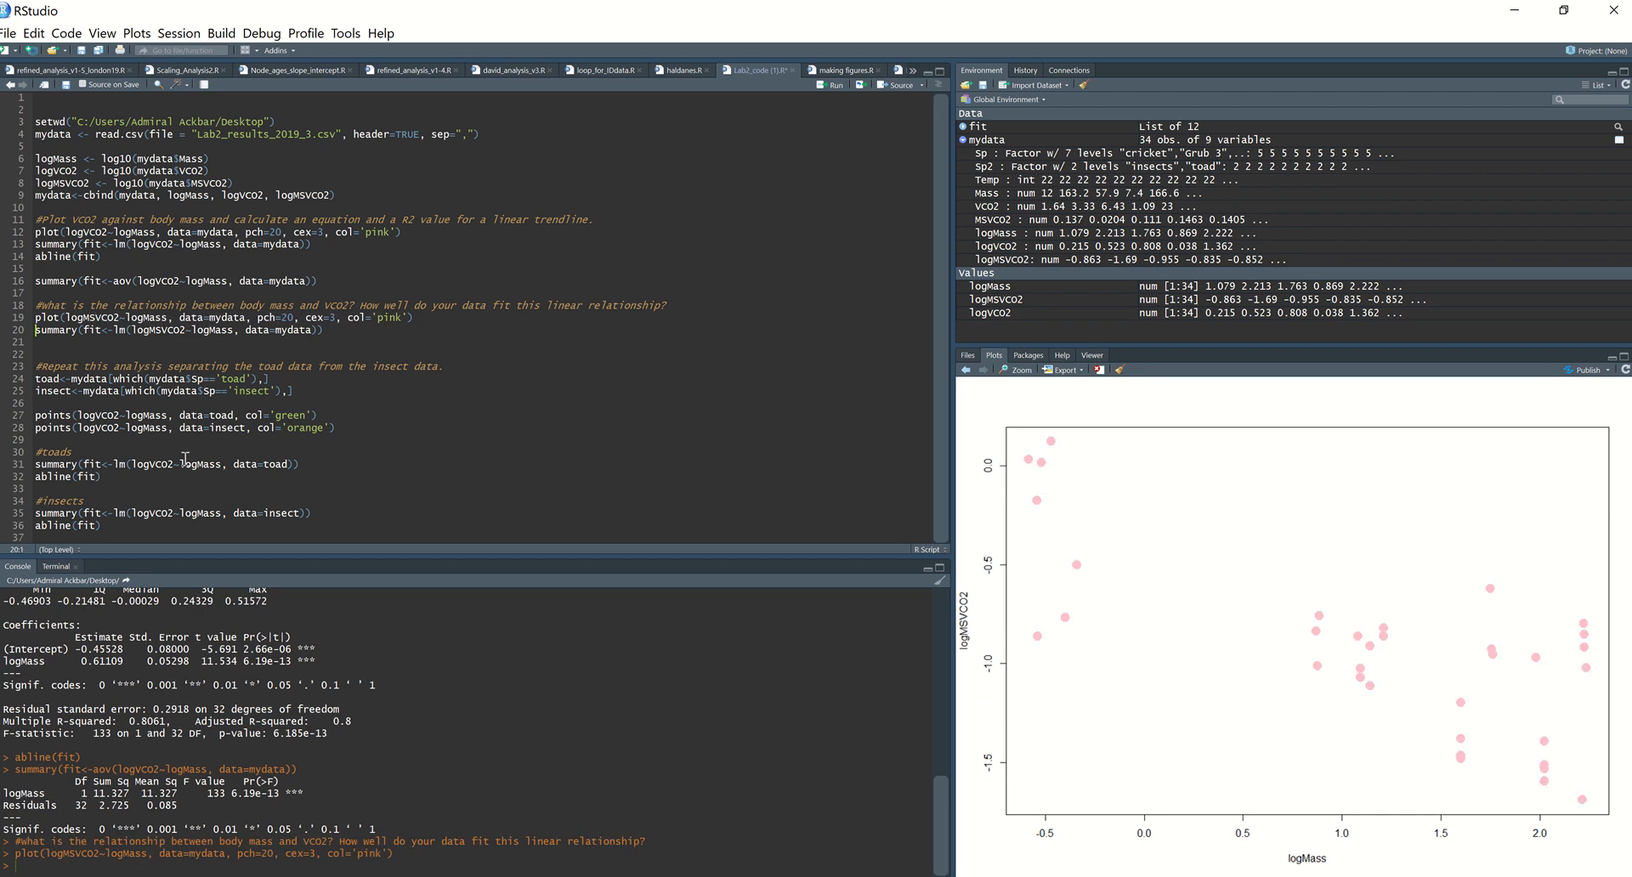
Step: Run the logMSVCO2 model summary on line 20, copy abline(fit) to line 21 and run it, adding a blank line below
key("ctrl+Return")
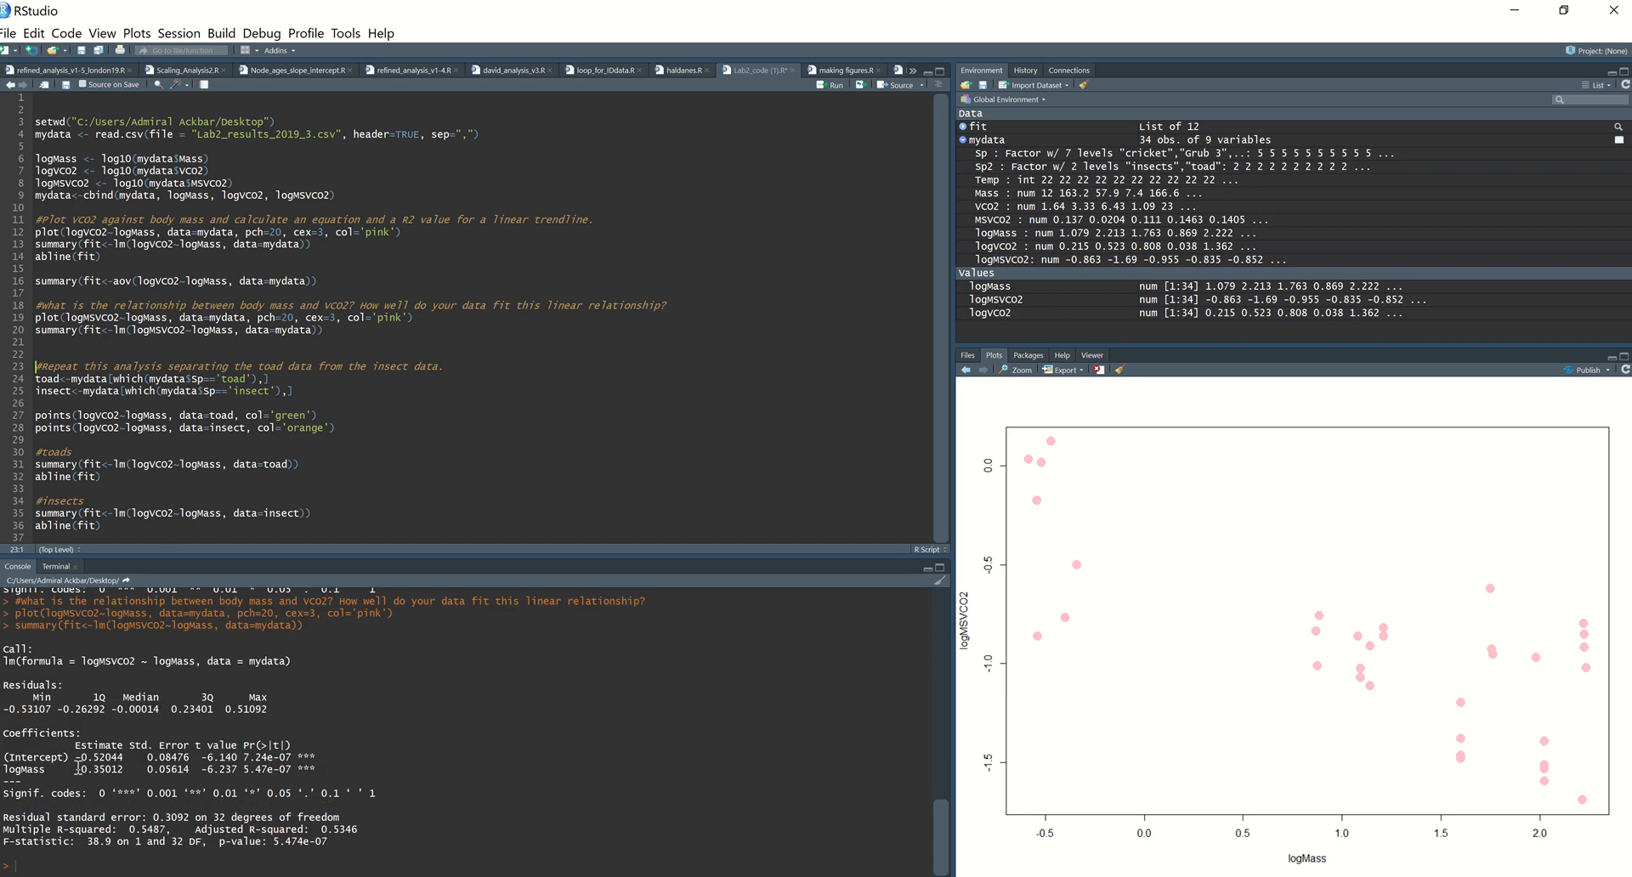
left_click_drag(75, 769, 126, 771)
left_click_drag(103, 257, 34, 257)
key("ctrl+c")
left_click(53, 341)
key("ctrl+v")
key("ctrl+Return")
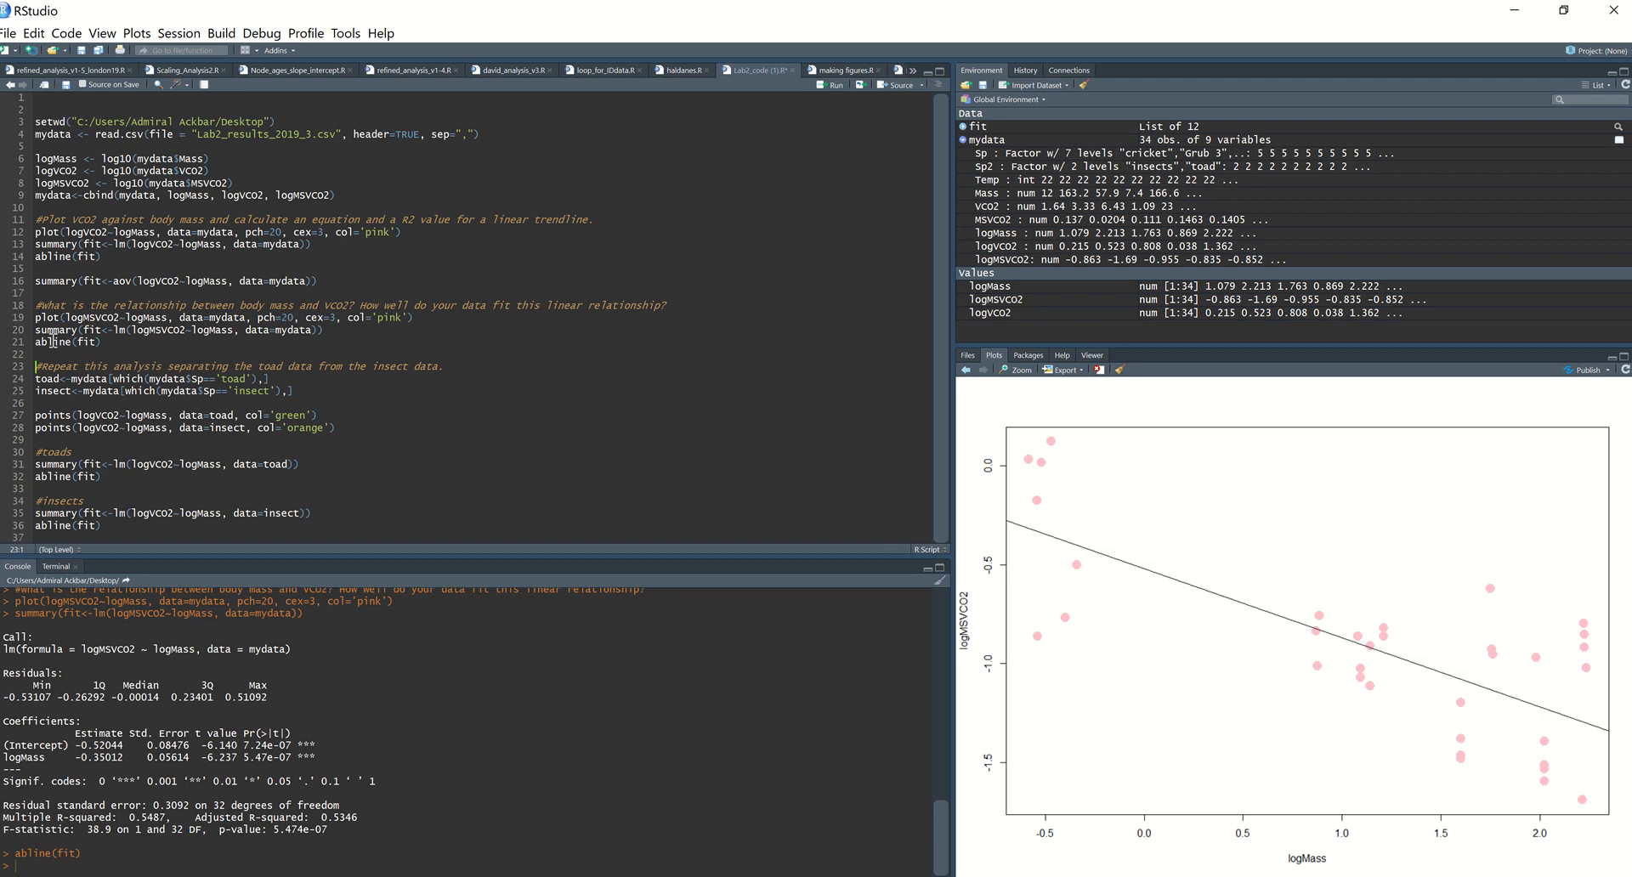
left_click(138, 342)
key("Return")
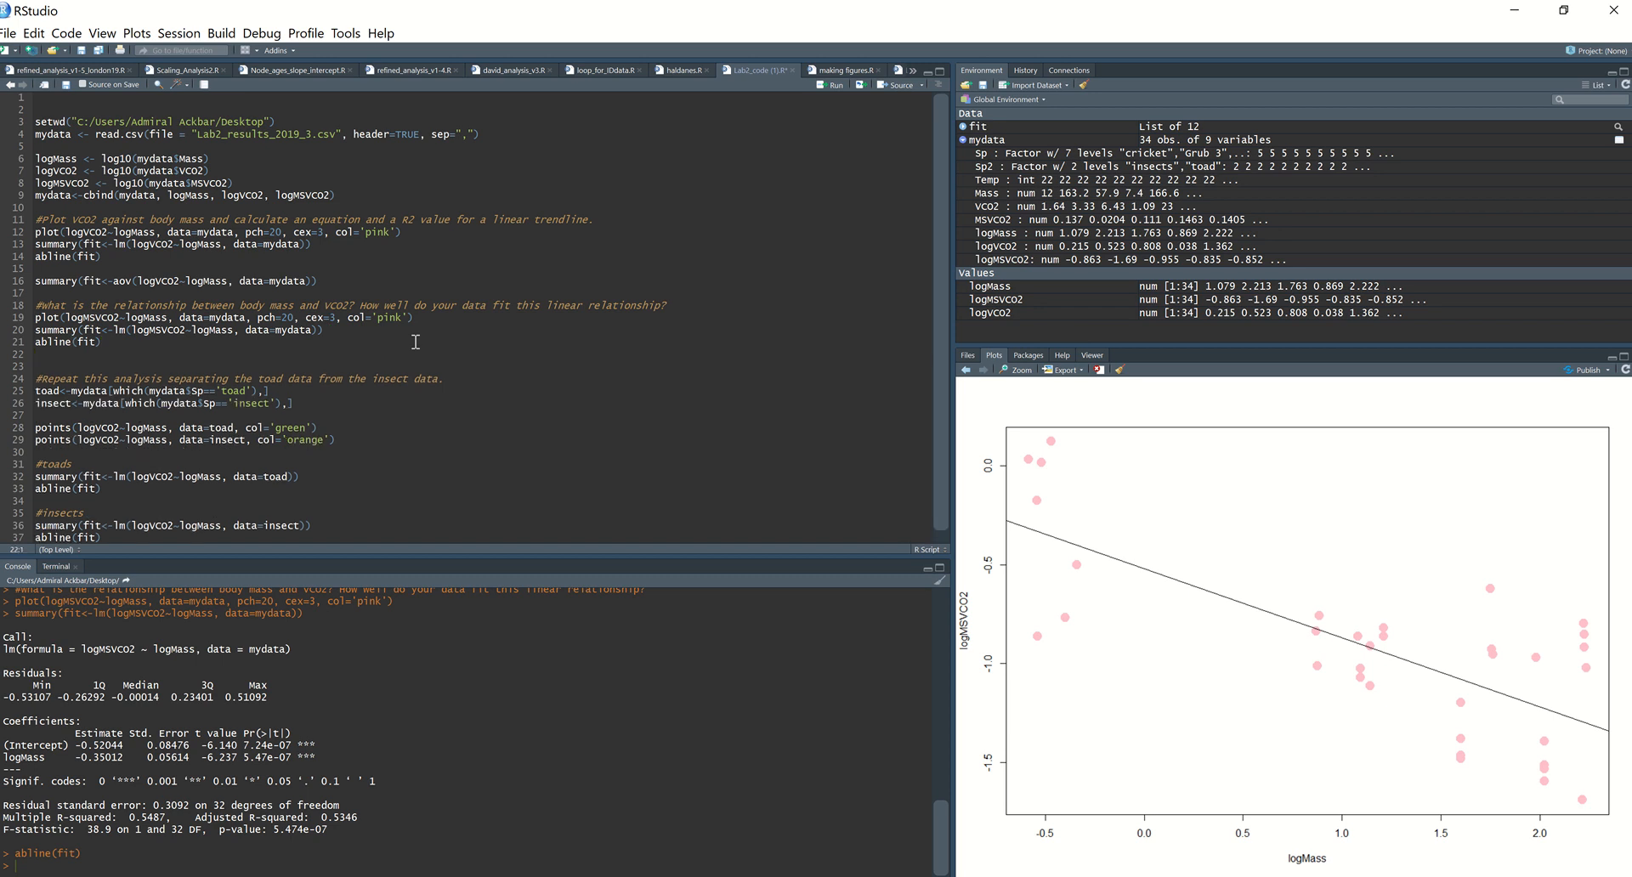
Step: Add the comment "#units = mls co2 / g / hr" on line 22 below the logMSVCO2 regression
type("unit")
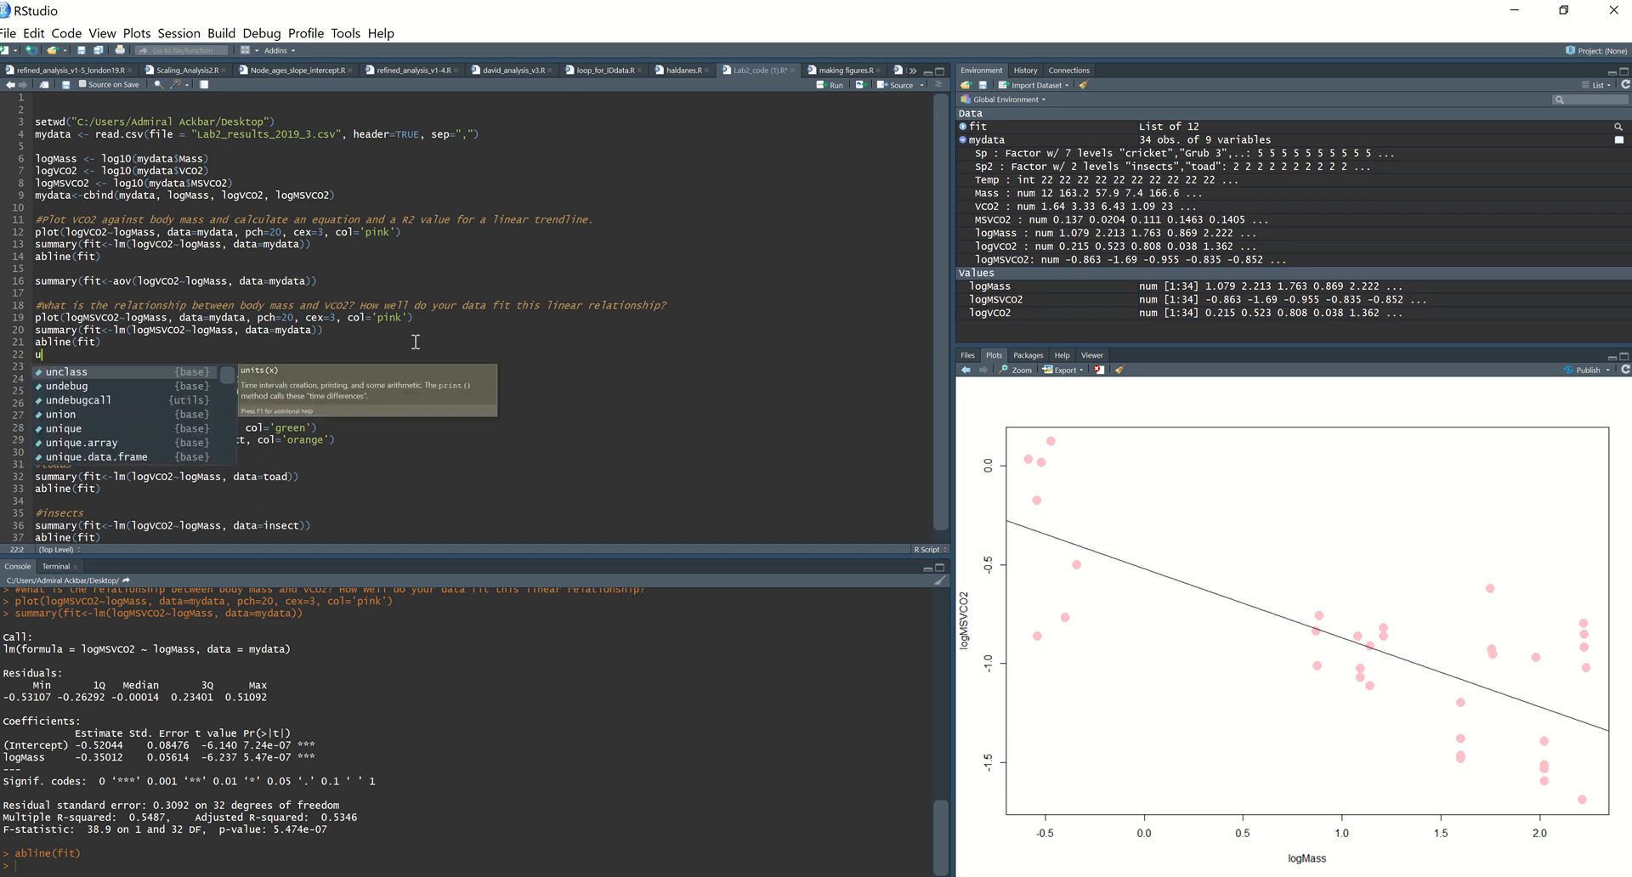
key("BackSpace")
key("BackSpace")
key("BackSpace")
key("BackSpace")
type("#")
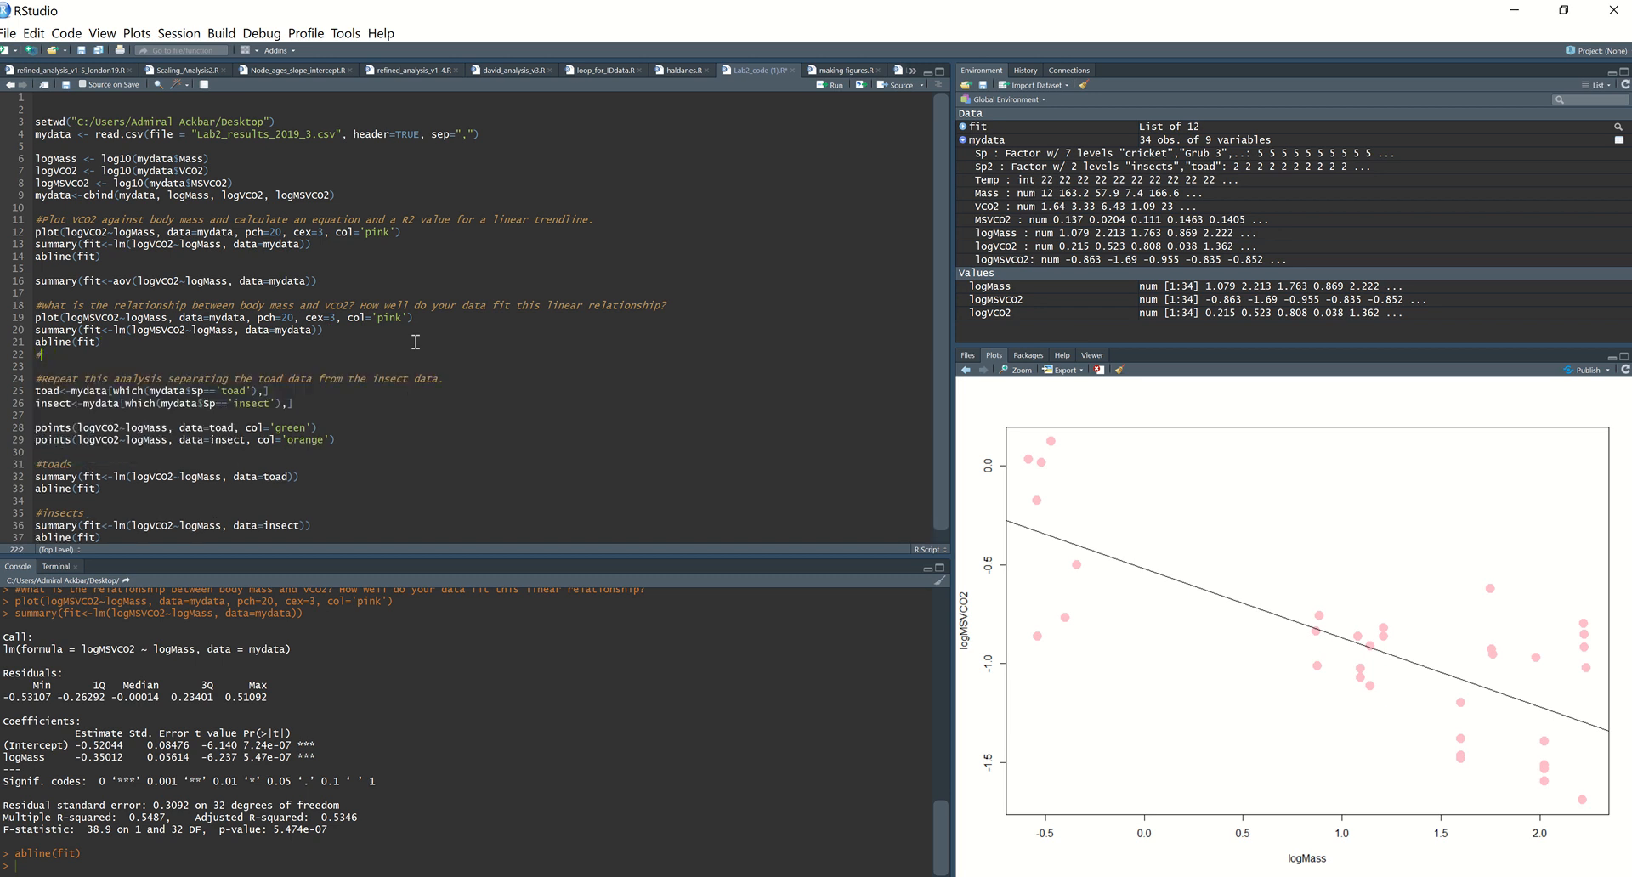
type("un")
type("its = mls")
type(" co2 / g/ ")
type("kr")
key("Right")
Step: Run the toad and insect subset assignments on lines 25 and 26, collapsing the mydata details in the environment
left_click(433, 378)
left_click_drag(35, 378, 455, 377)
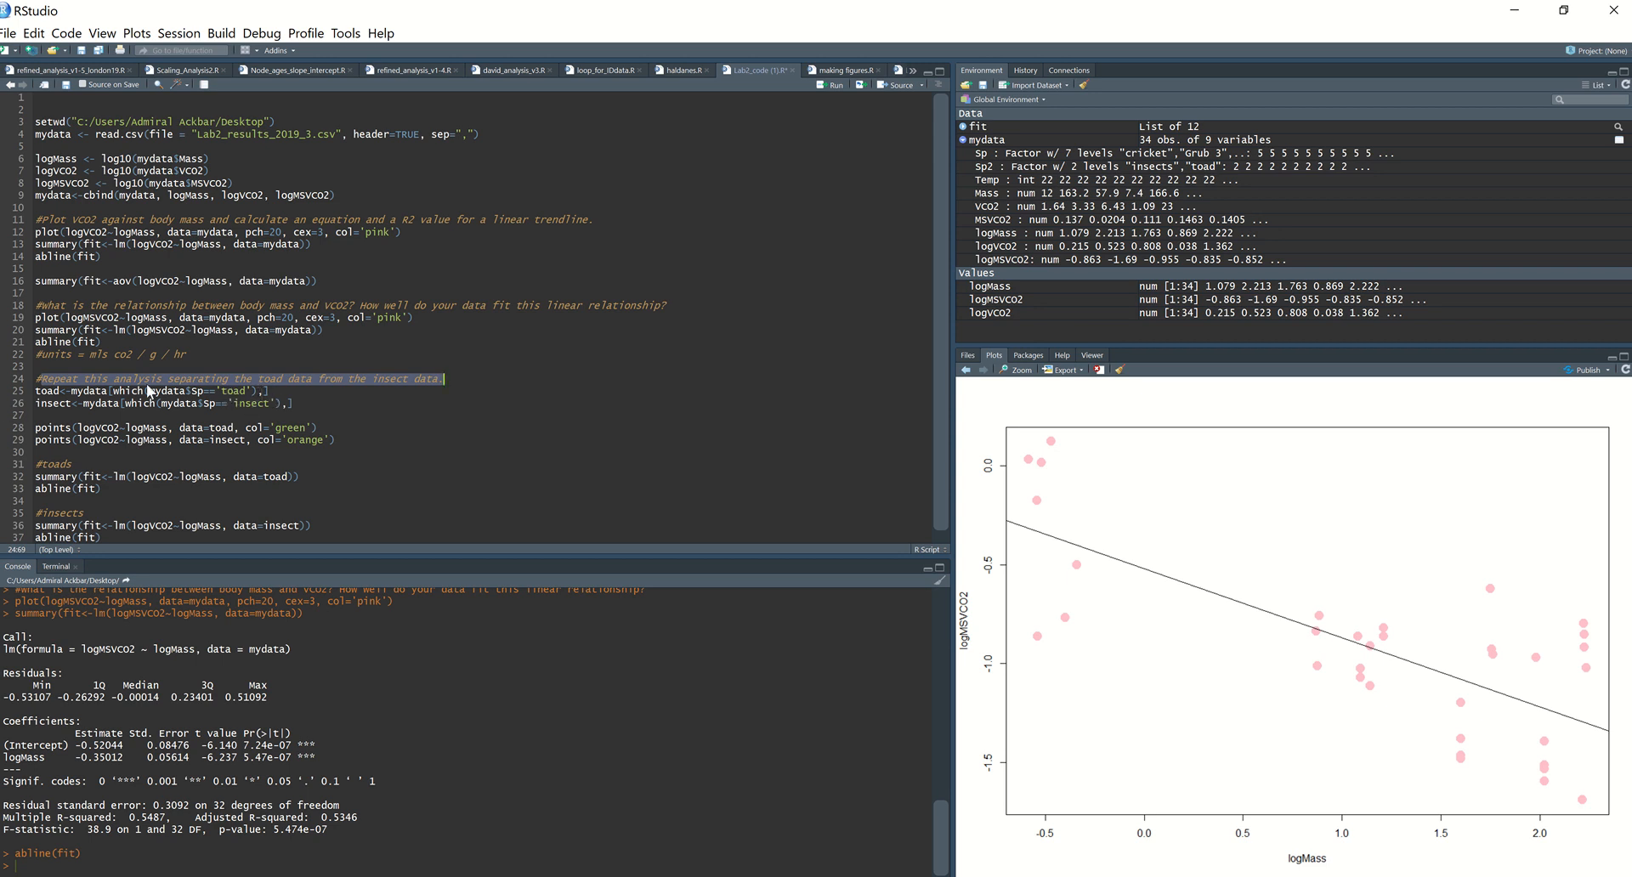
left_click(299, 393)
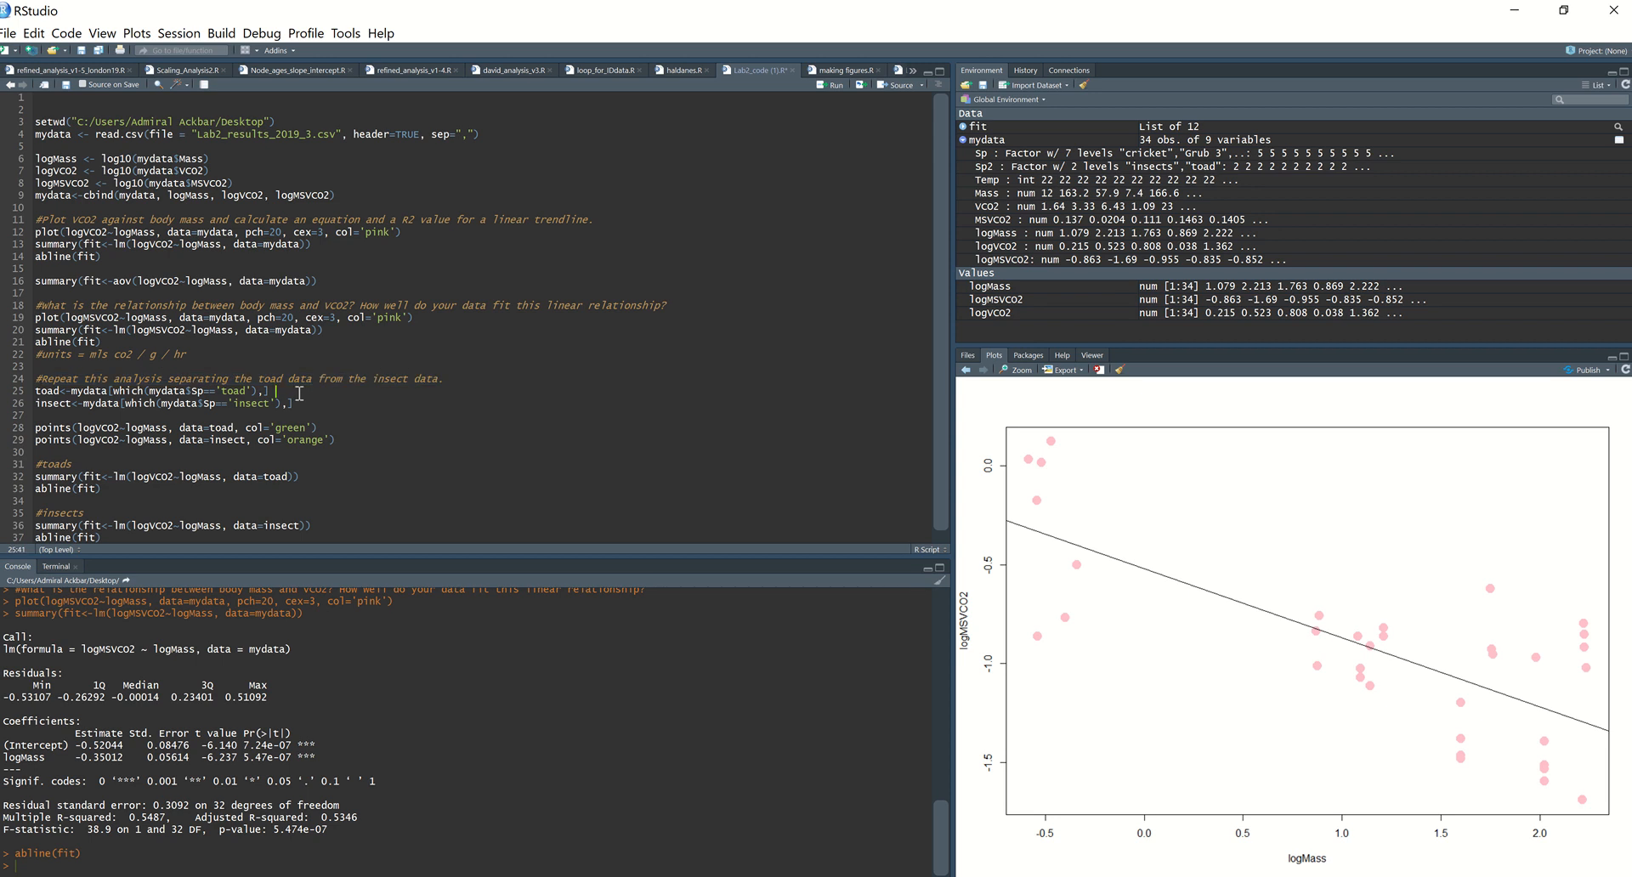
key("ctrl+Return")
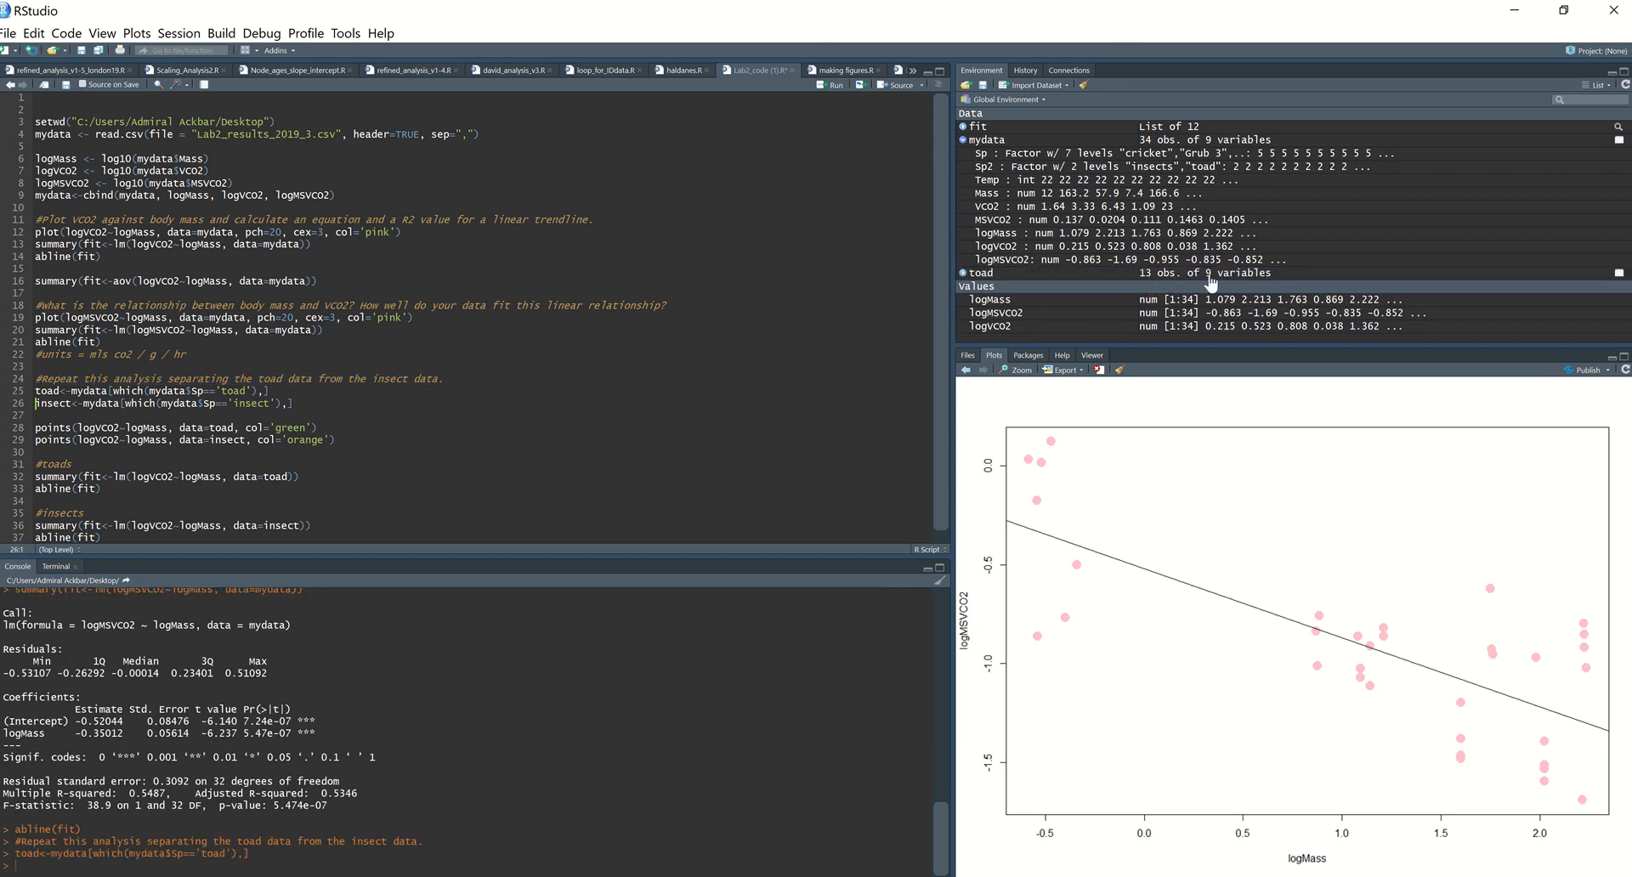
left_click(963, 140)
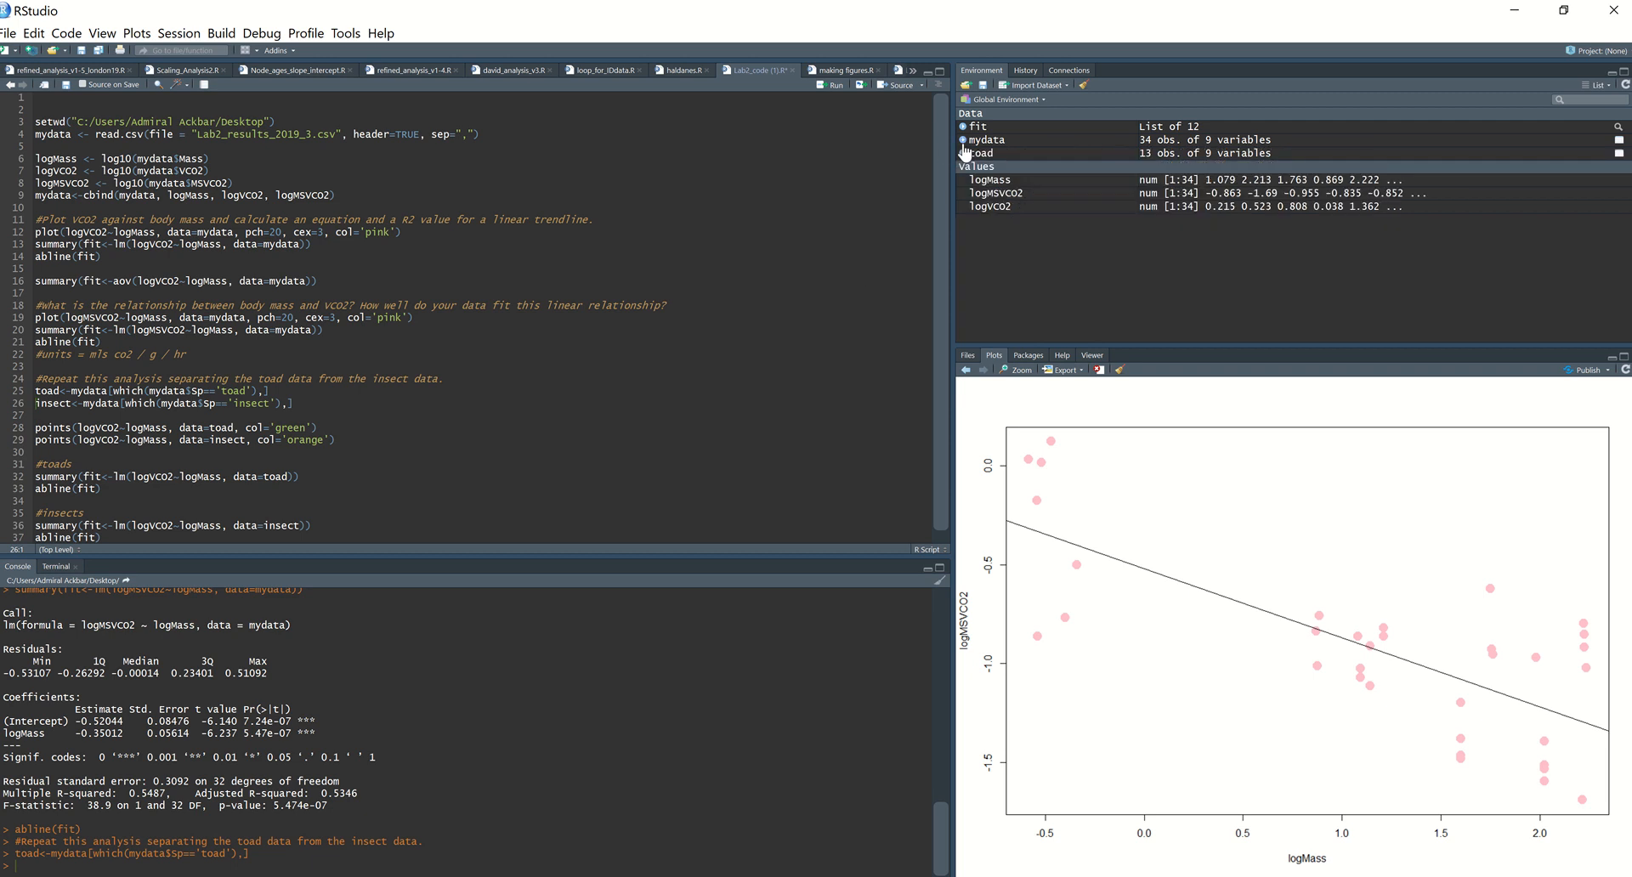
left_click(309, 406)
key("ctrl+Return")
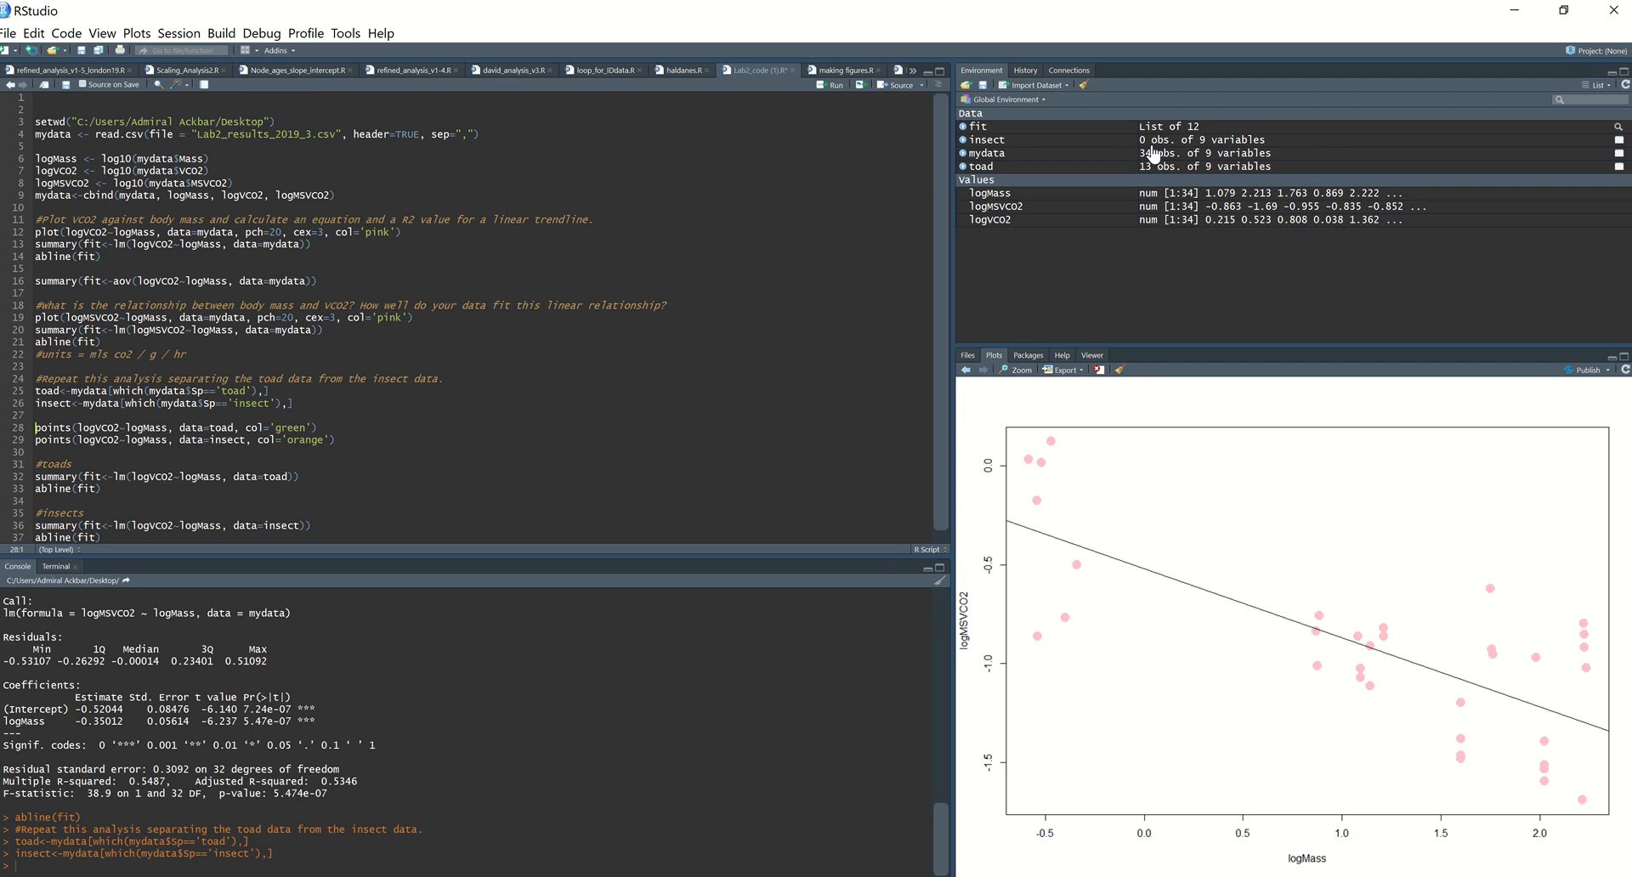
Step: Check the factor levels of mydata, change 'insect' to 'insects' in the line 26 subset and run it
left_click(964, 154)
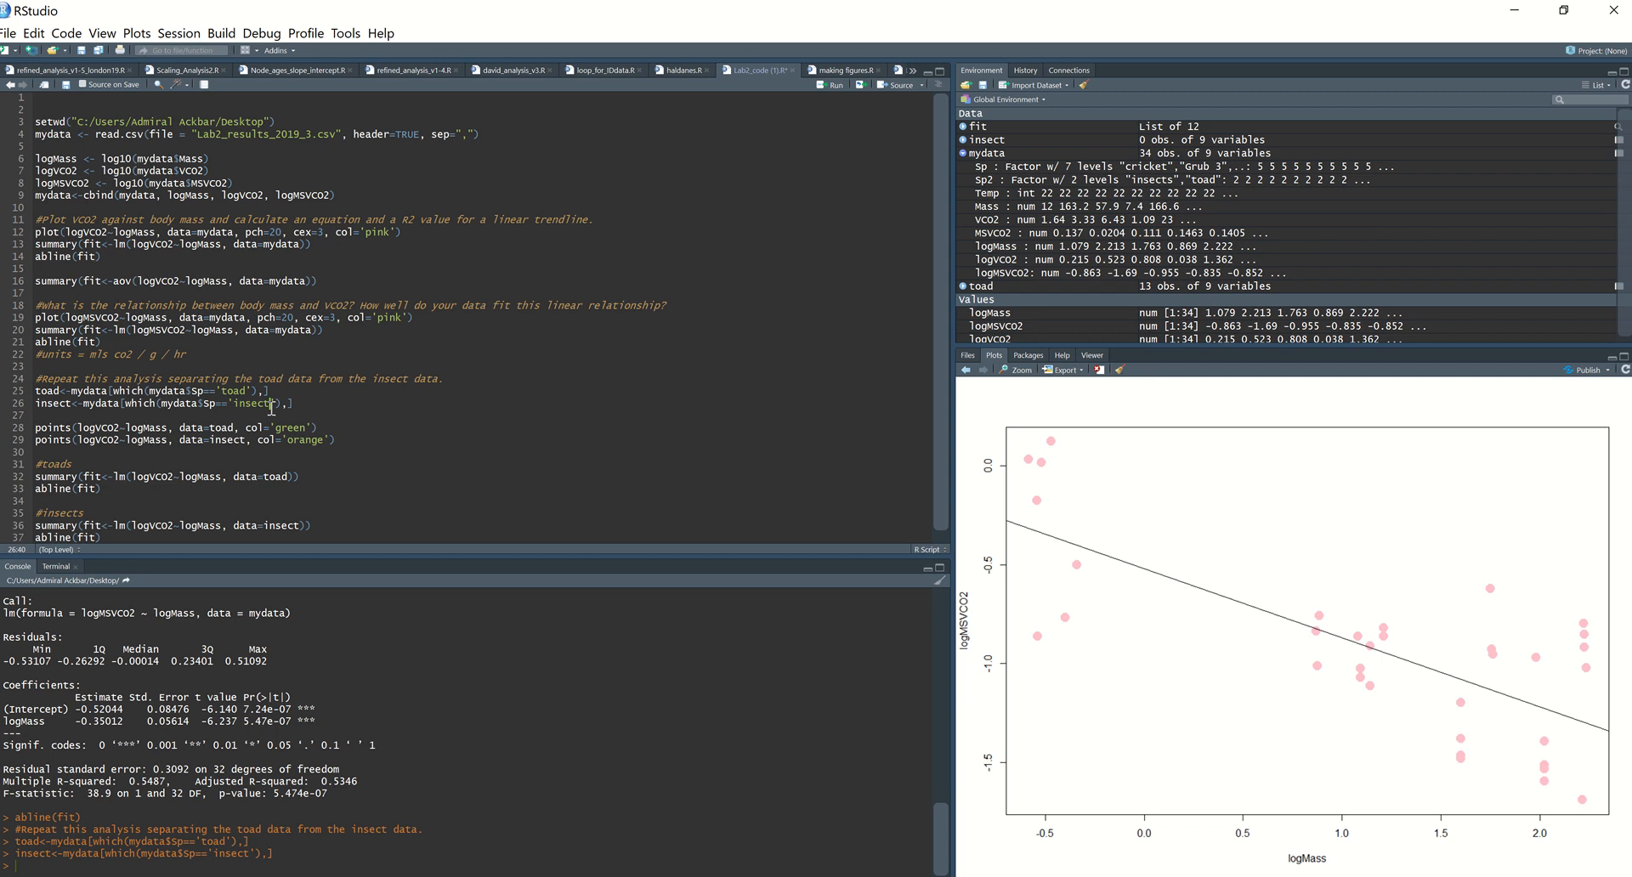
type("s")
left_click(321, 408)
key("ctrl+Return")
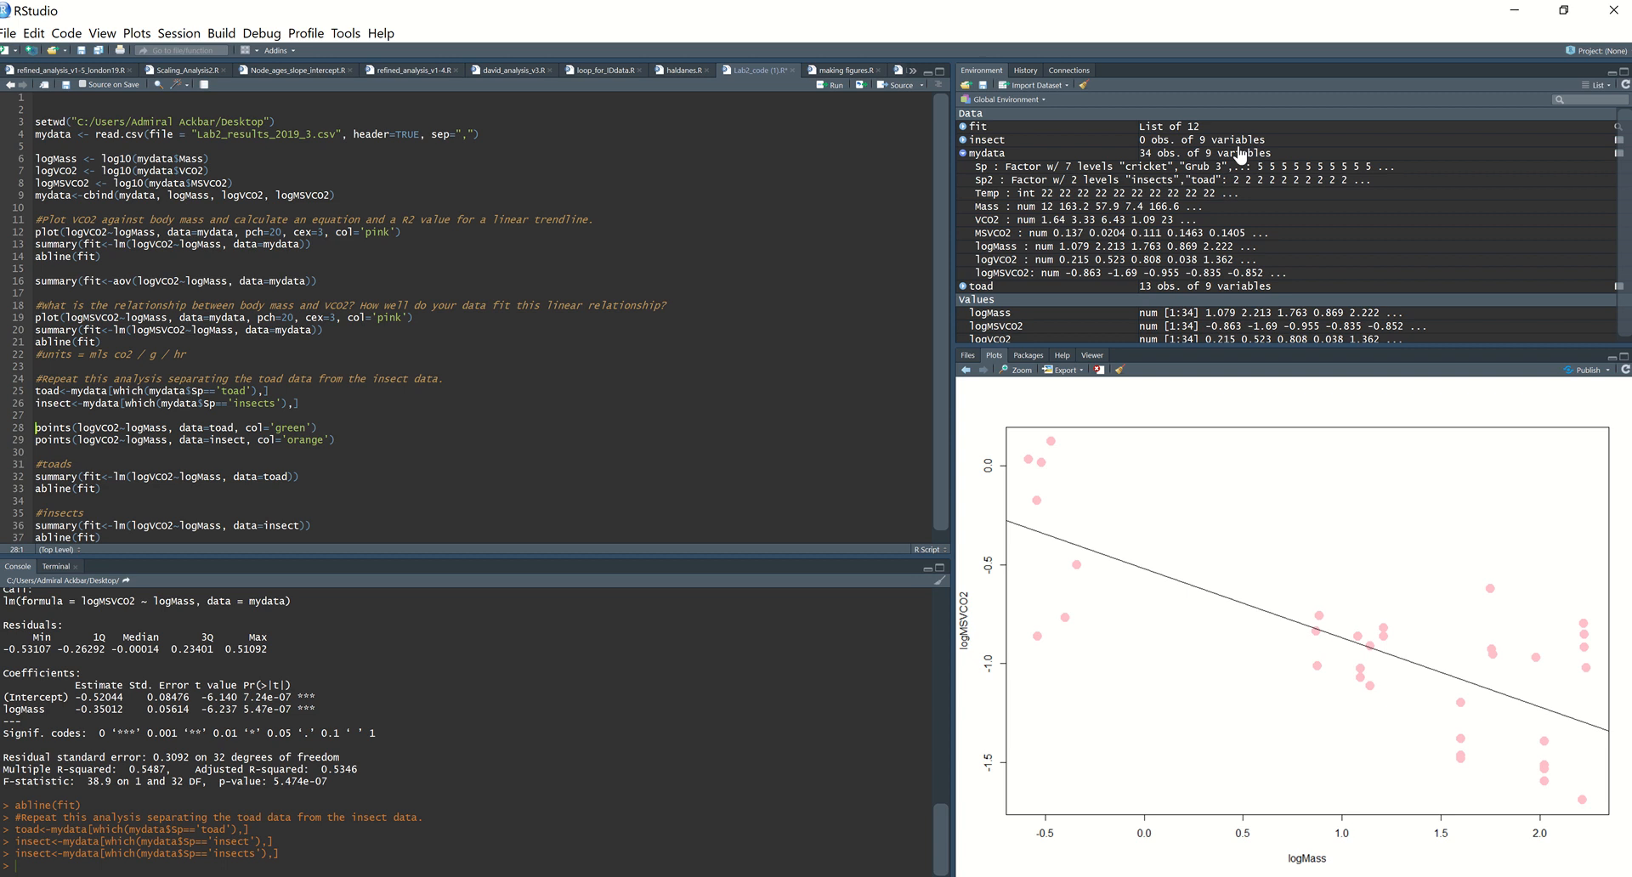
left_click(965, 157)
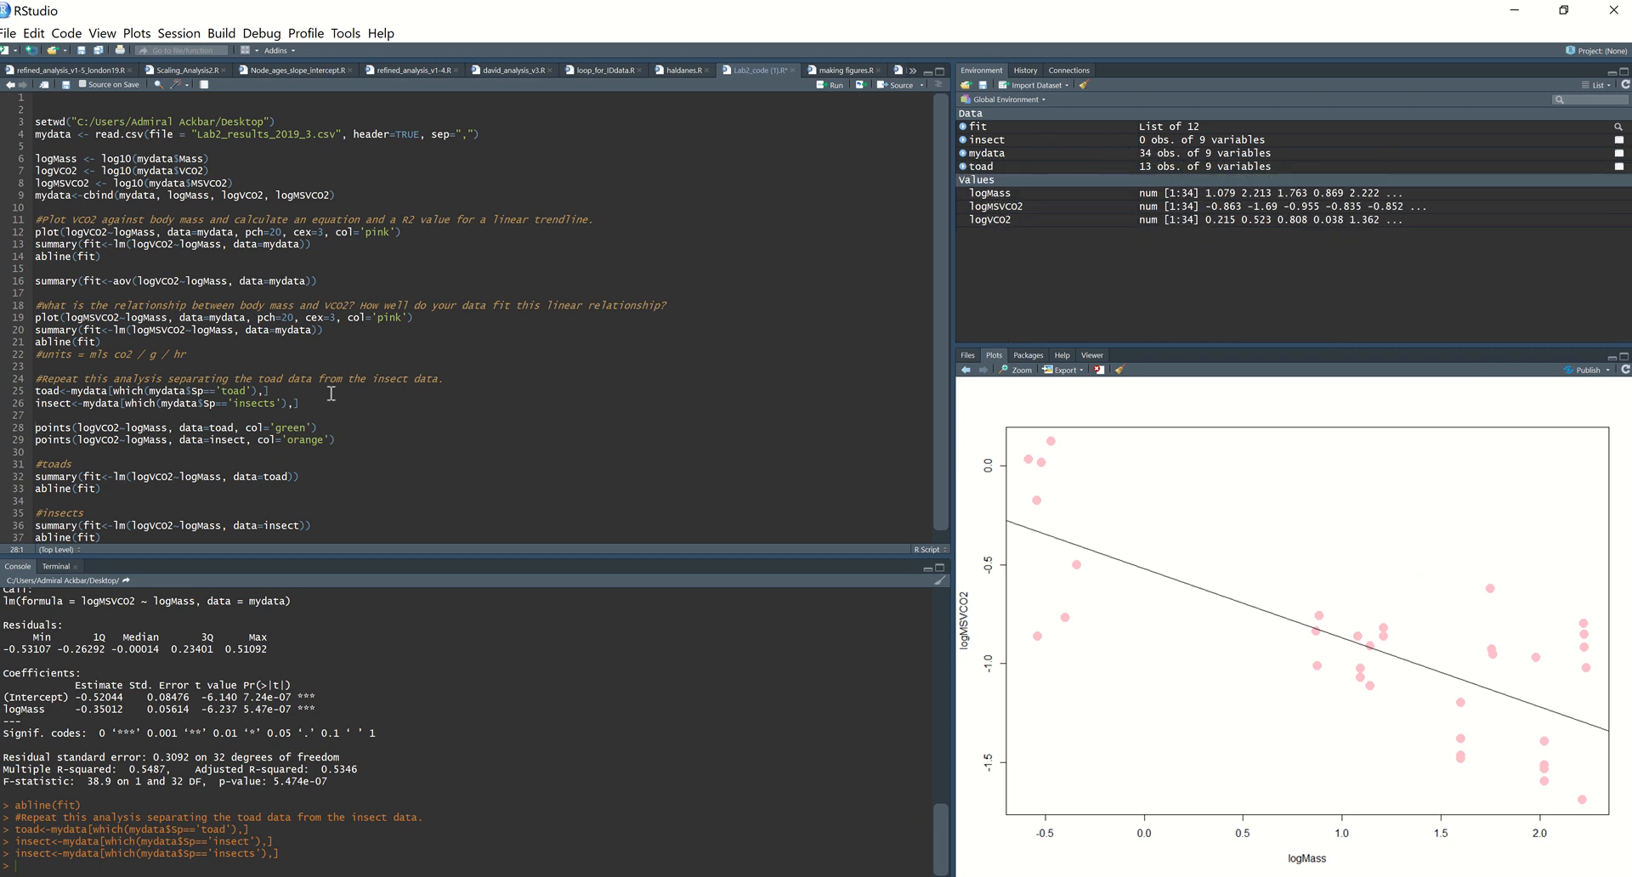
Step: Change Sp to Sp2 in the toad and insect subset lines and run both
left_click(201, 391)
double_click(200, 392)
left_click(201, 392)
type("2")
left_click(223, 403)
type("2")
left_click(322, 392)
key("ctrl+Return")
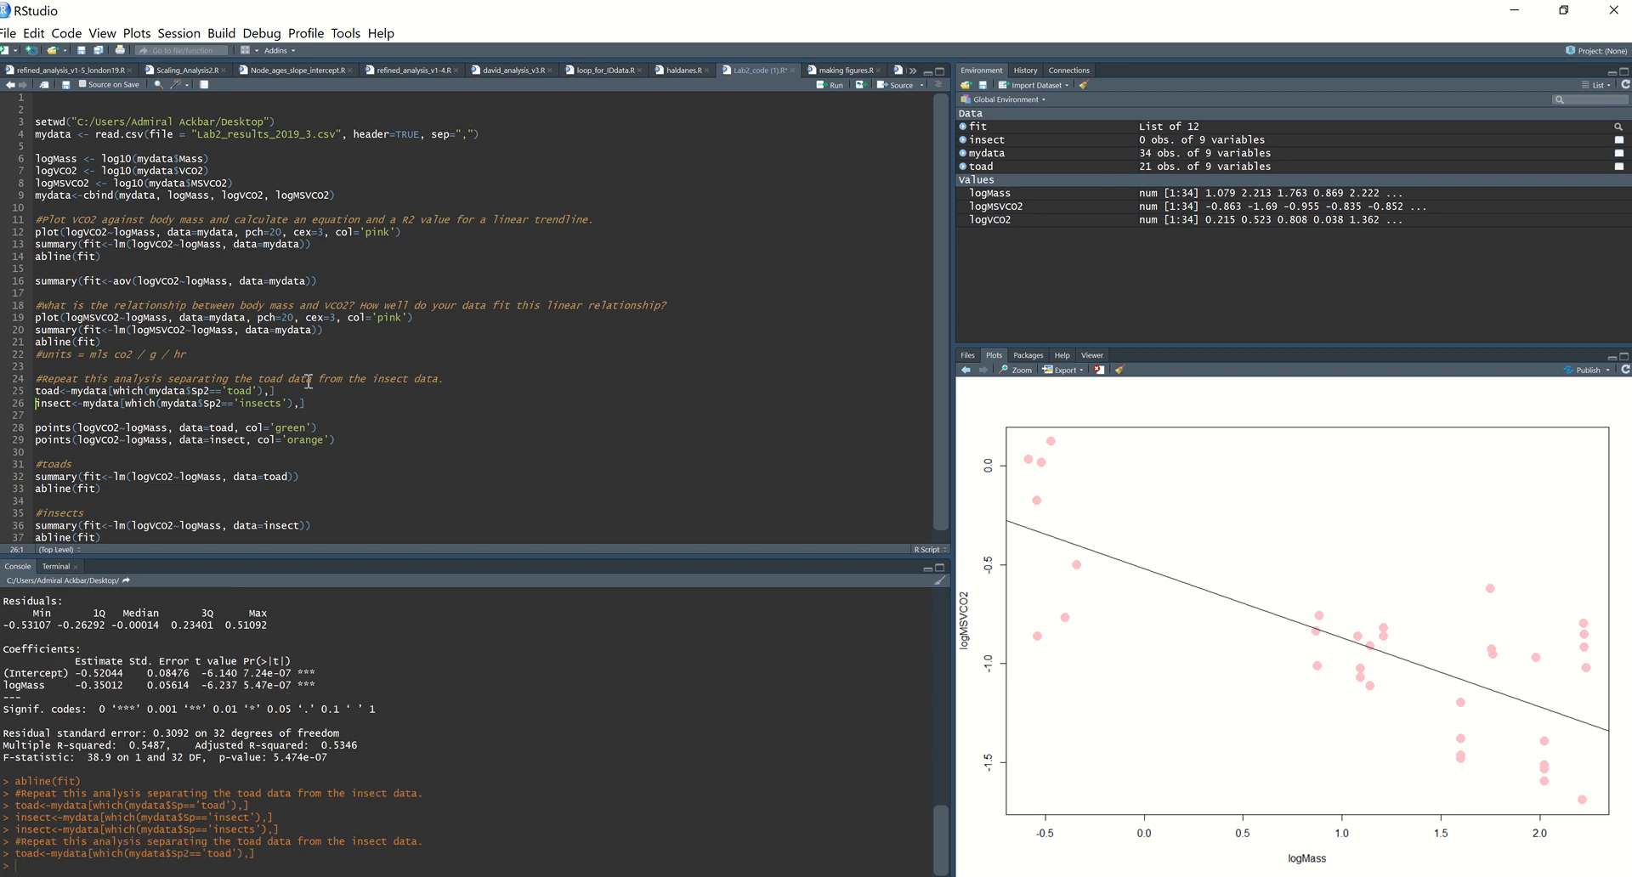
left_click(322, 409)
key("ctrl+Return")
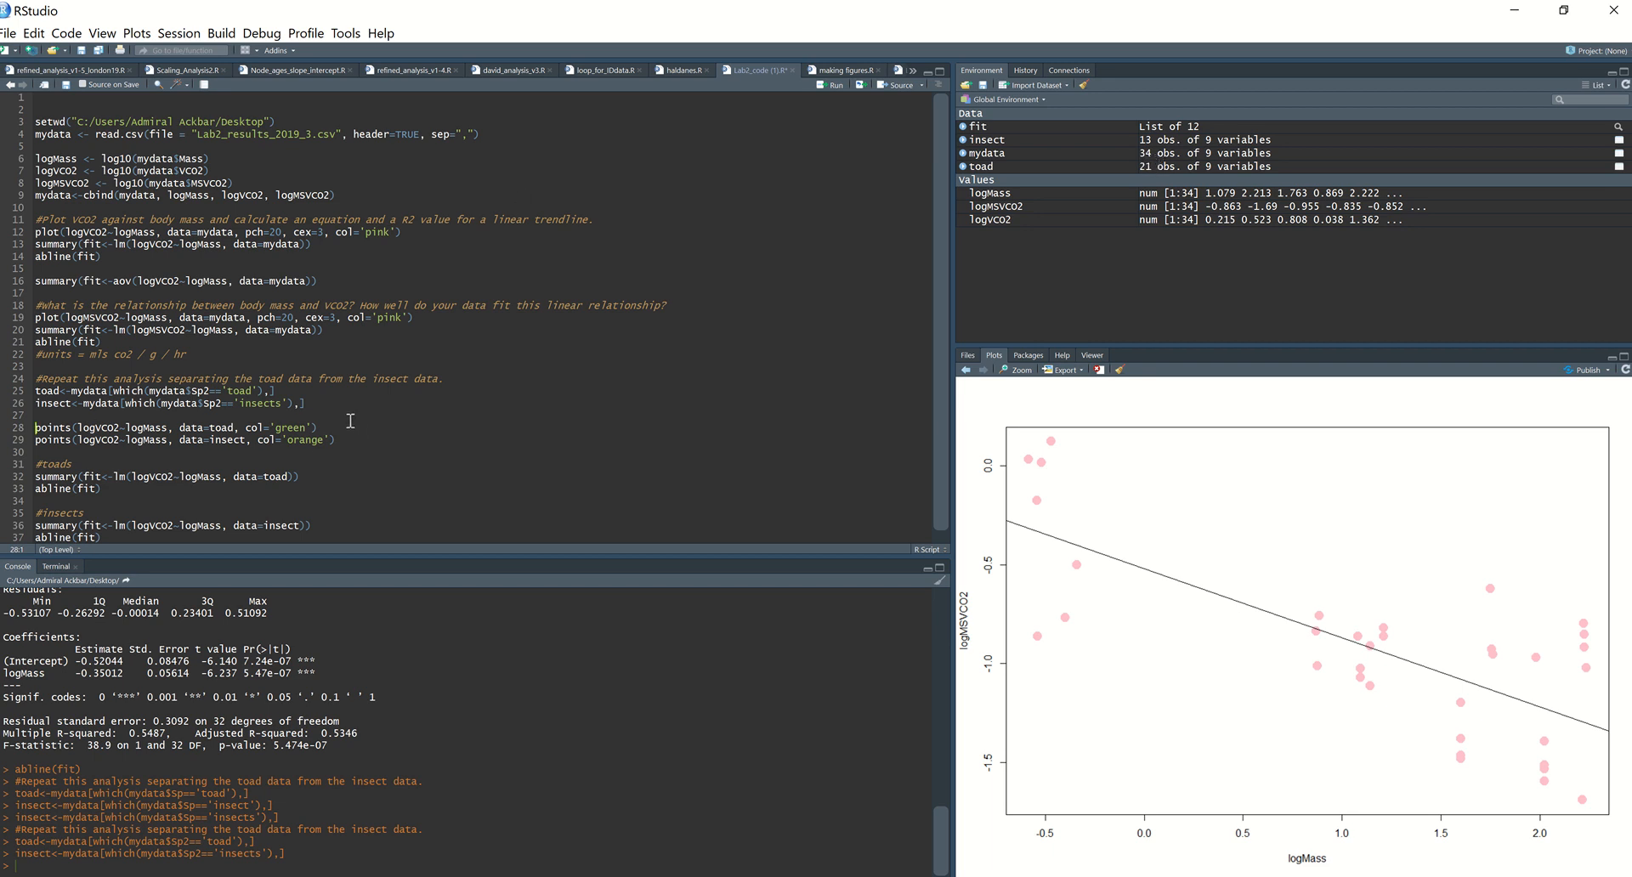
Step: Redraw the logVCO2 against logMass plot from line 12 and overlay the green toad points from line 28
left_click(332, 404)
left_click(323, 403)
left_click(332, 428)
key("ctrl+Return")
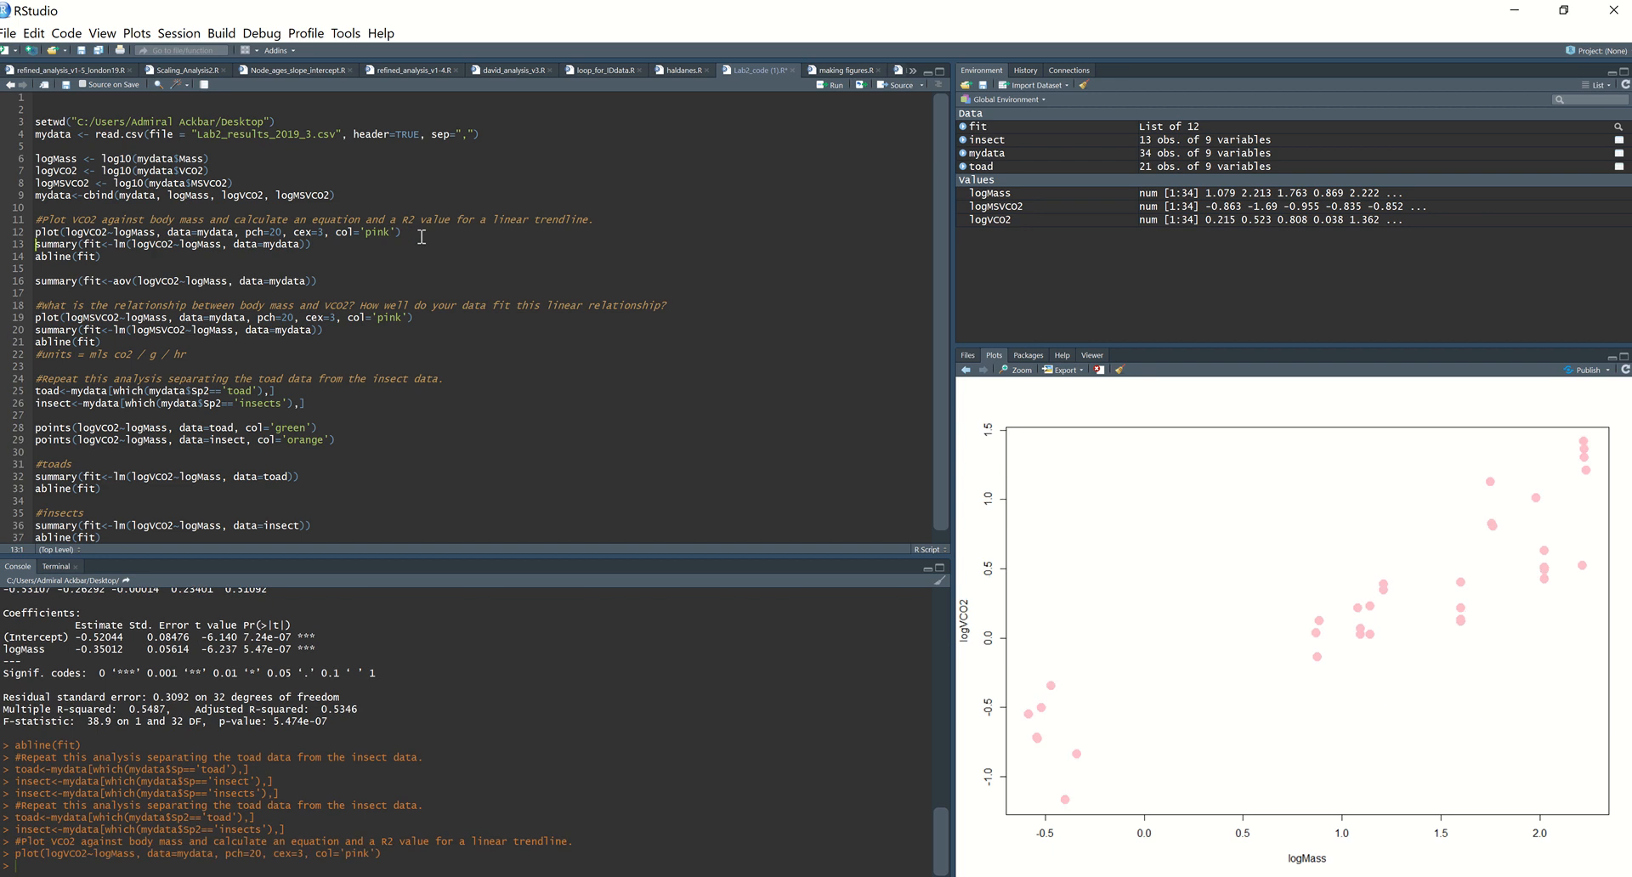
left_click(340, 427)
key("ctrl+Return")
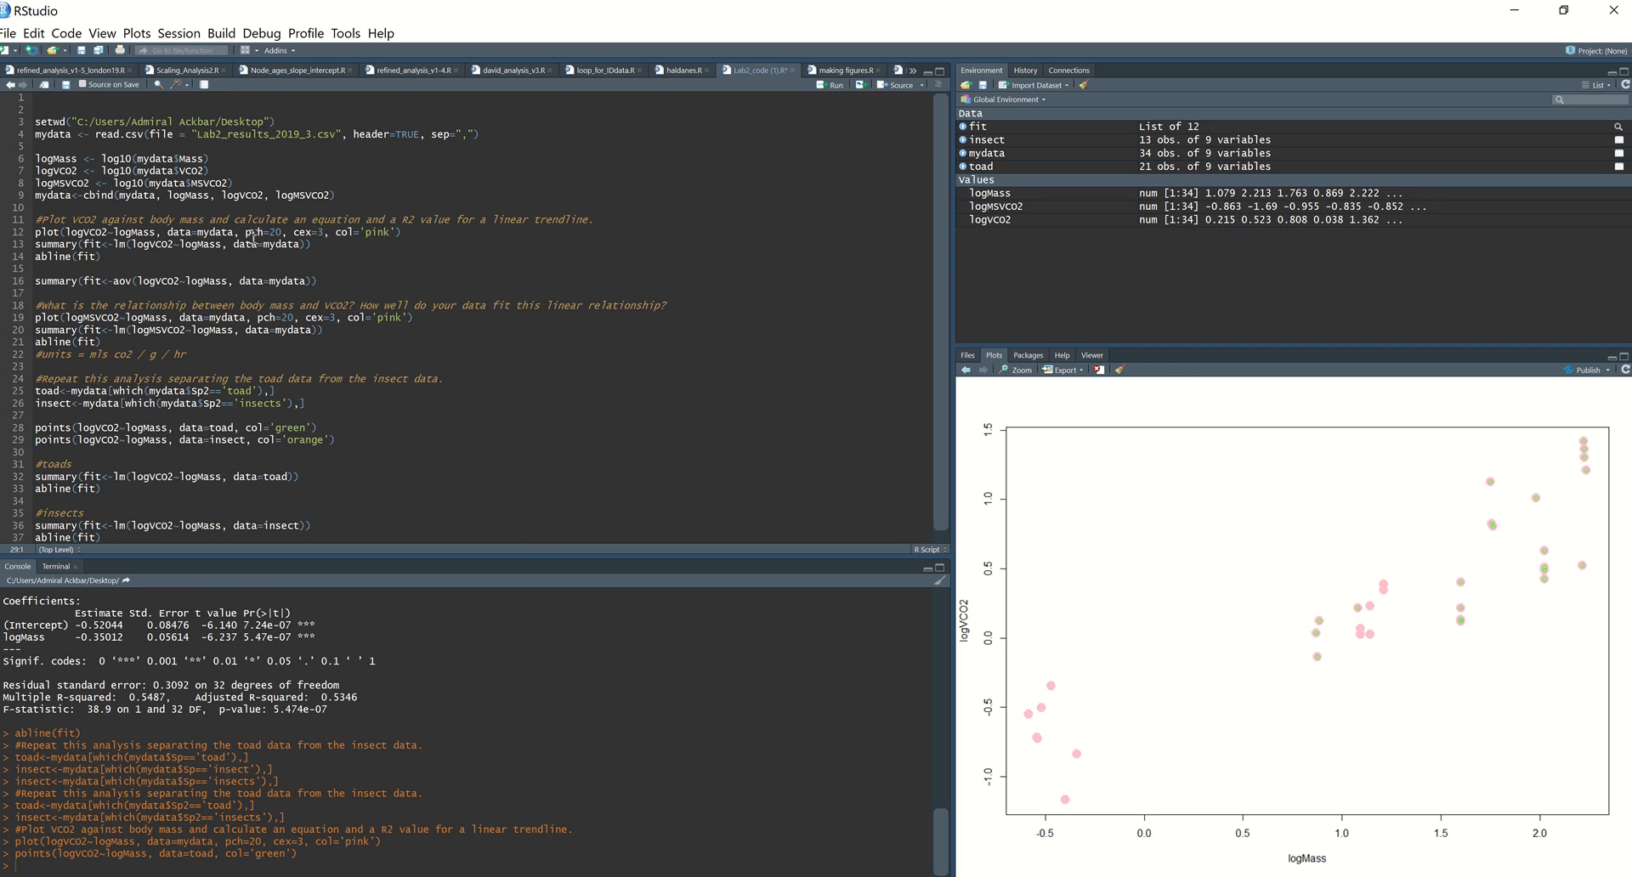
Step: Copy pch=20, cex=3 from line 12 into the toad and insect points calls, remove the trailing commas and run both
left_click_drag(236, 235, 329, 241)
key("ctrl+c")
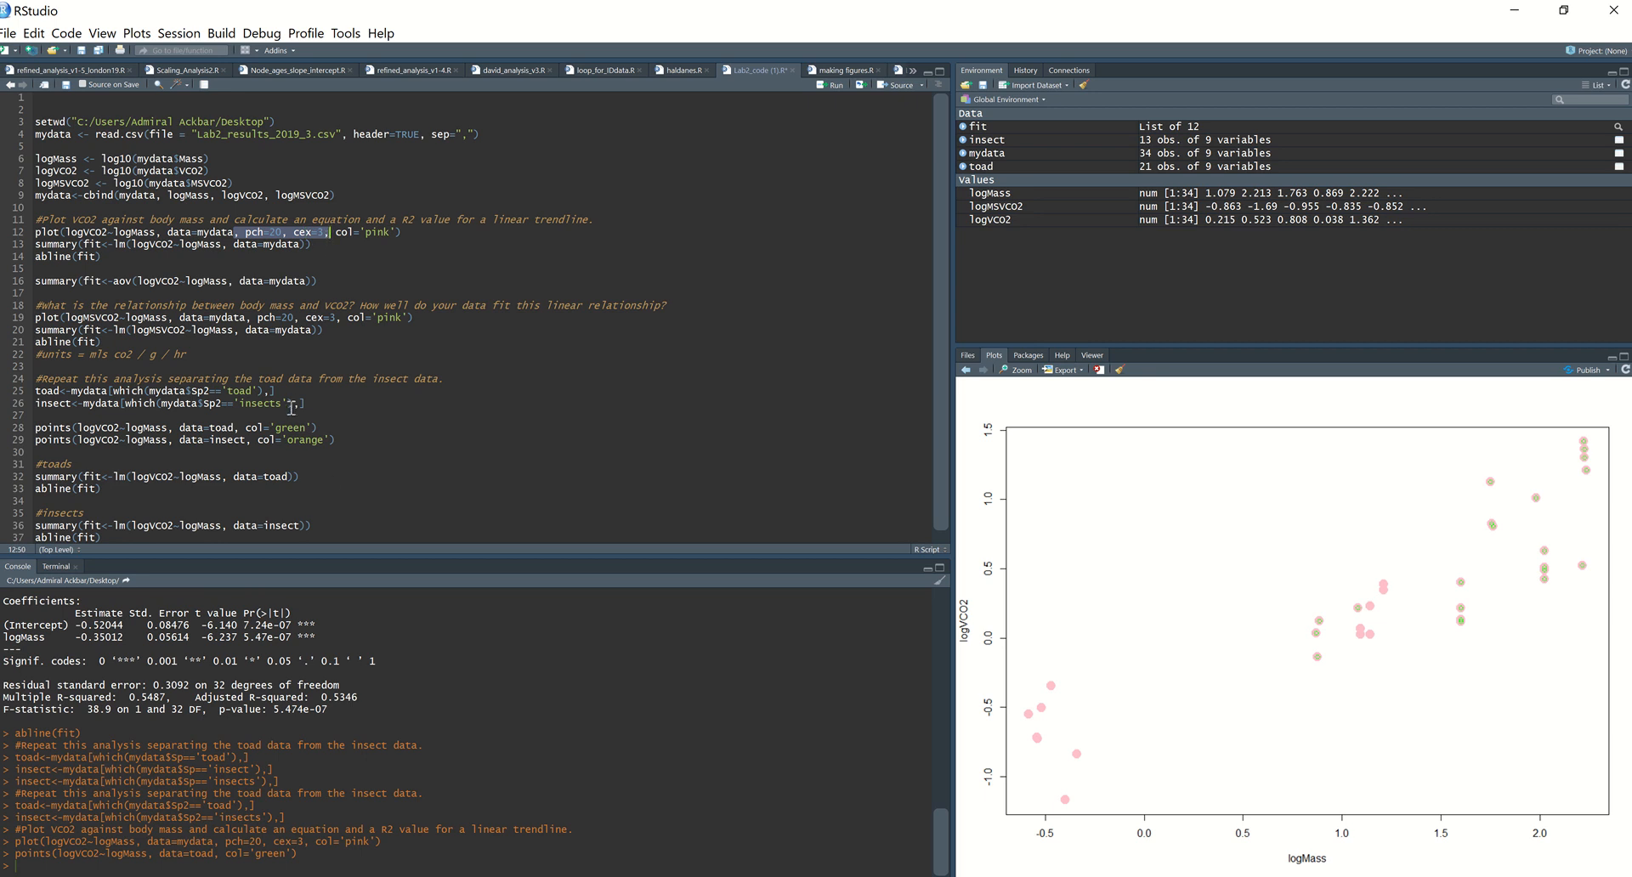
left_click(312, 428)
key("ctrl+v")
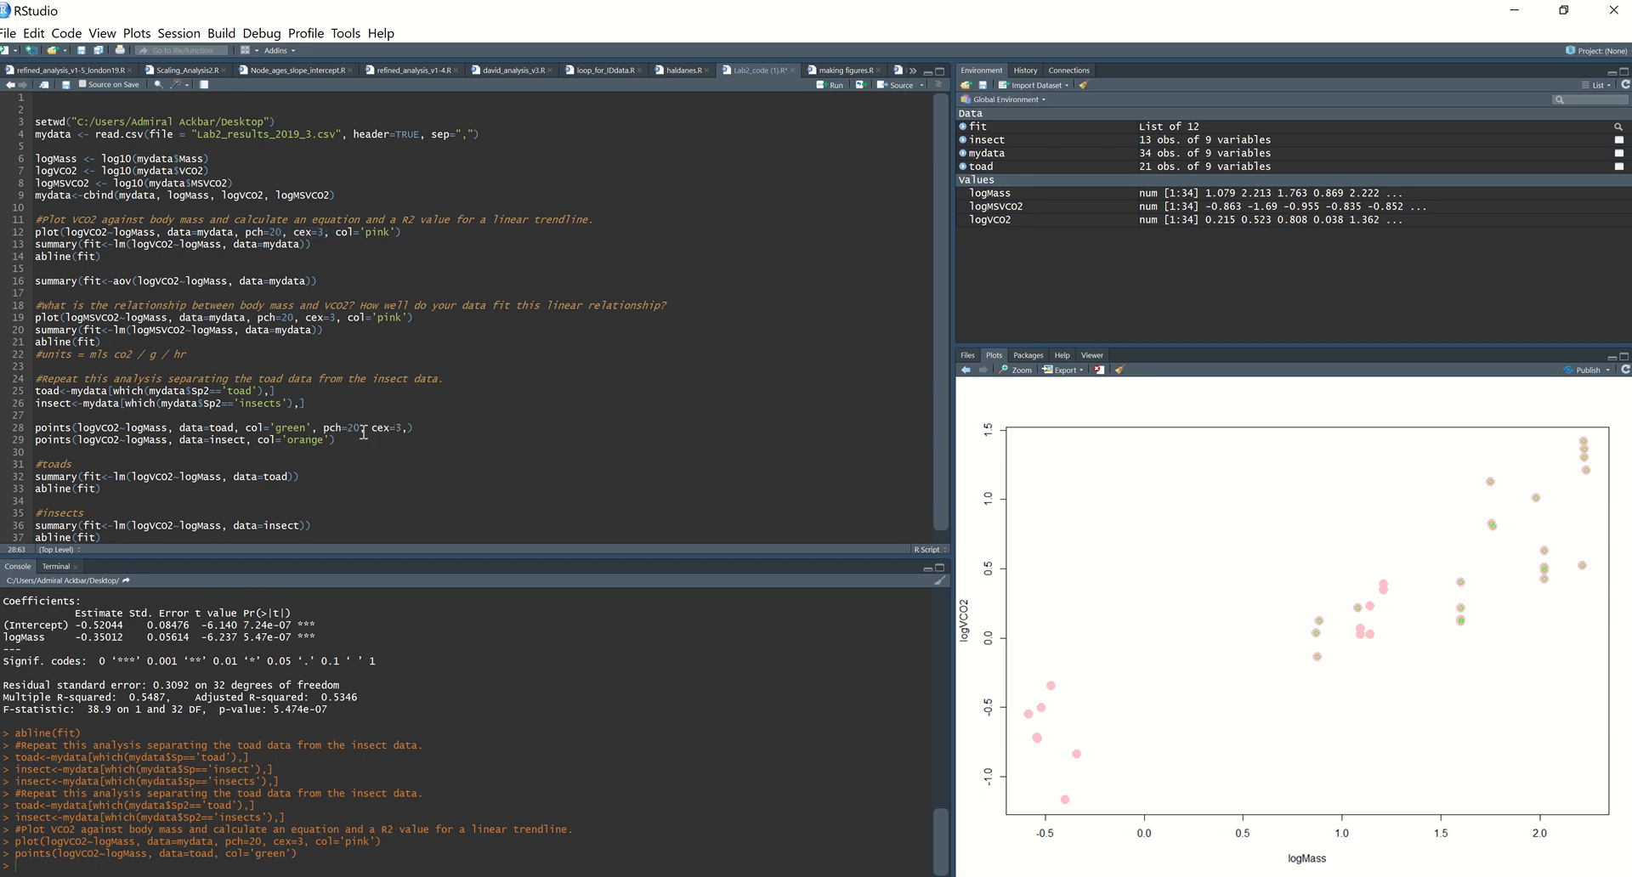
left_click(335, 440)
key("ctrl+v")
mouse_move(6, 440)
left_click(407, 431)
key("BackSpace")
left_click(422, 440)
key("BackSpace")
key("ctrl+Return")
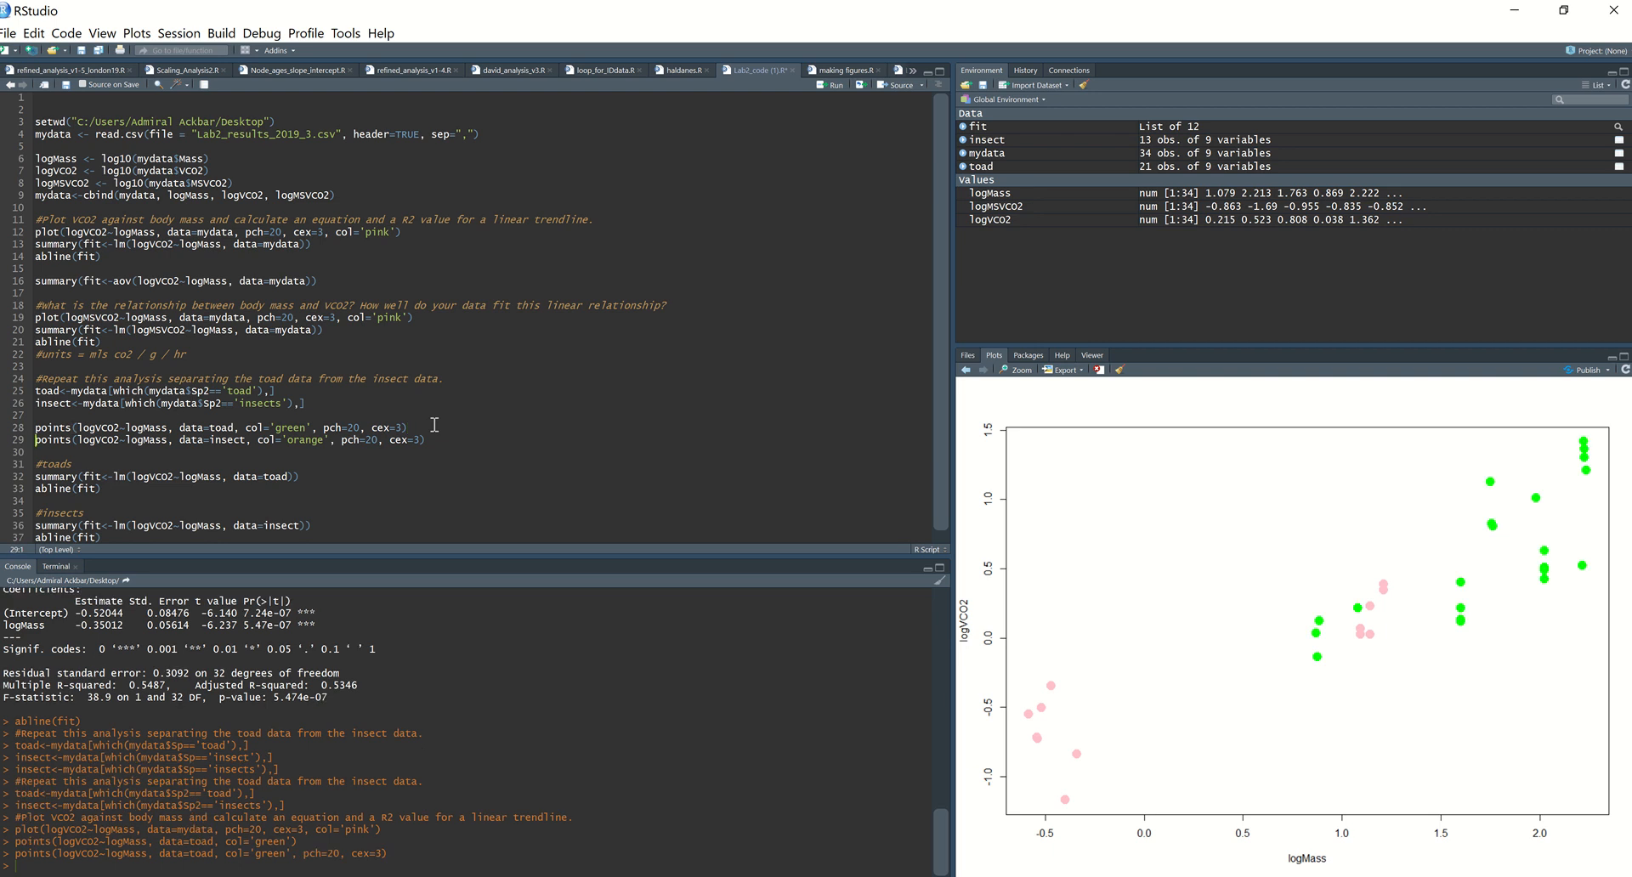
key("ctrl+Return")
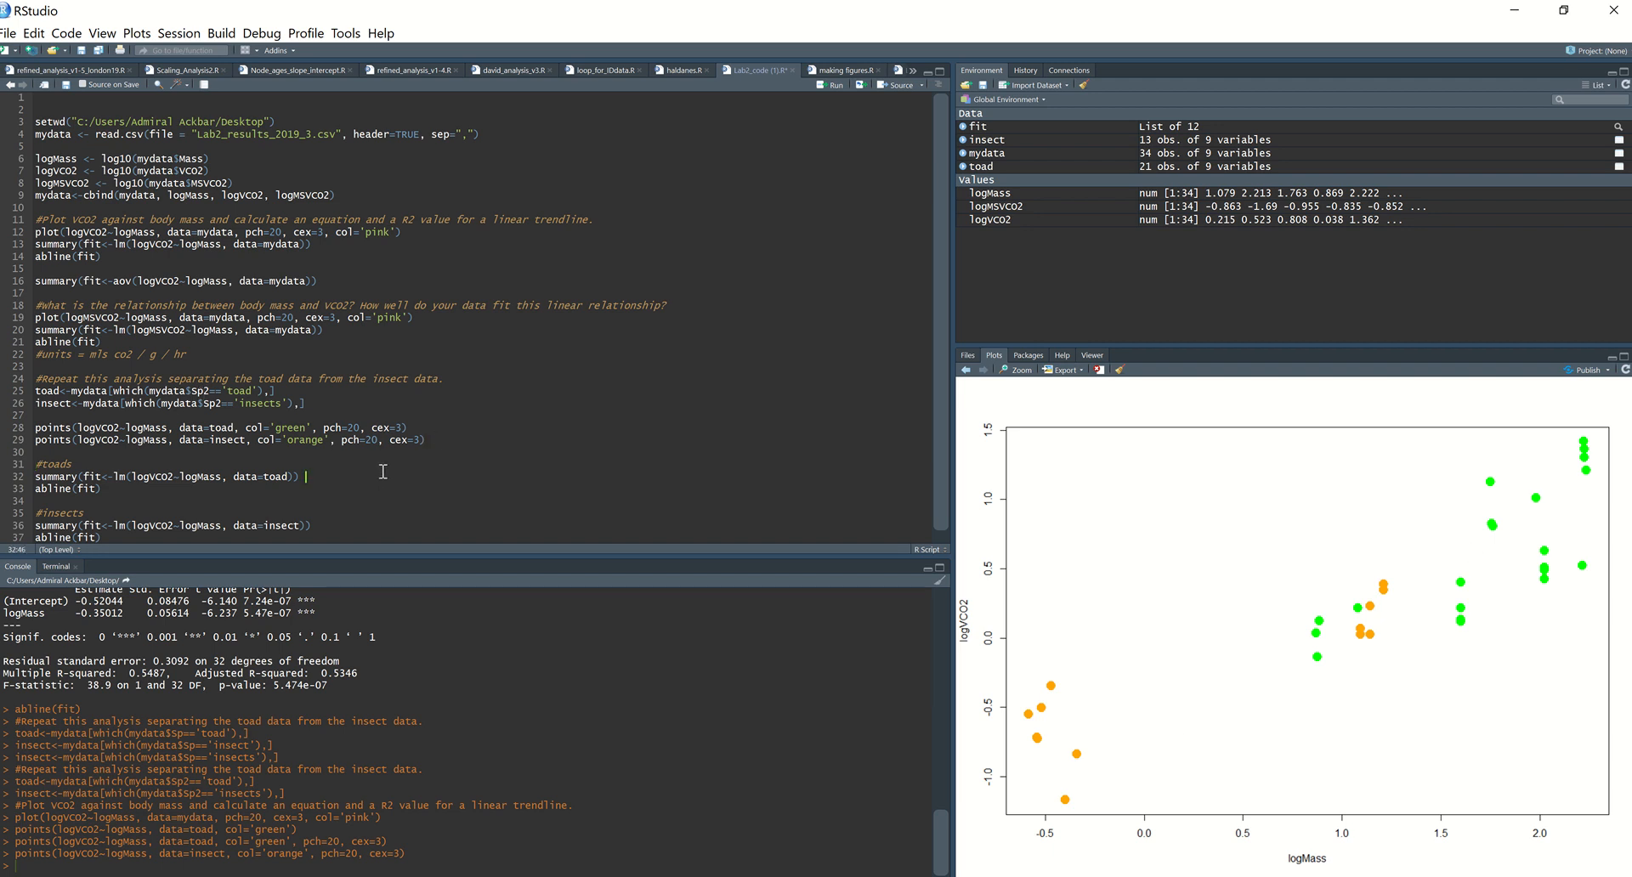
Step: Run the toad model summary, add col='green' to its abline call, run it and check the logMass coefficient
scroll(79, 469, "down", 1)
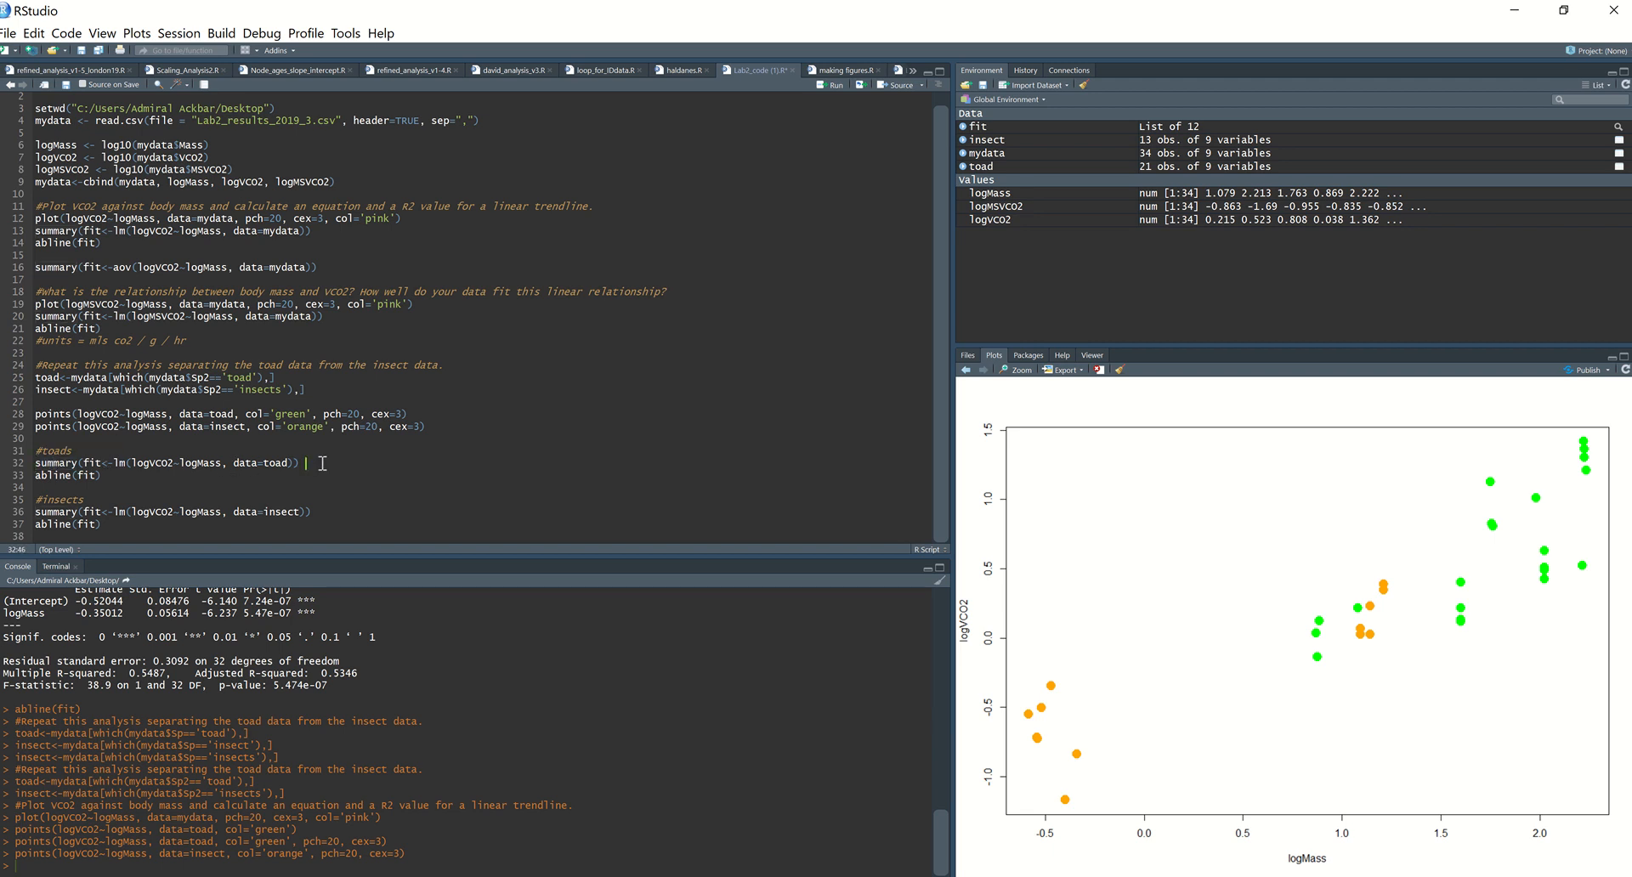
key("ctrl+Return")
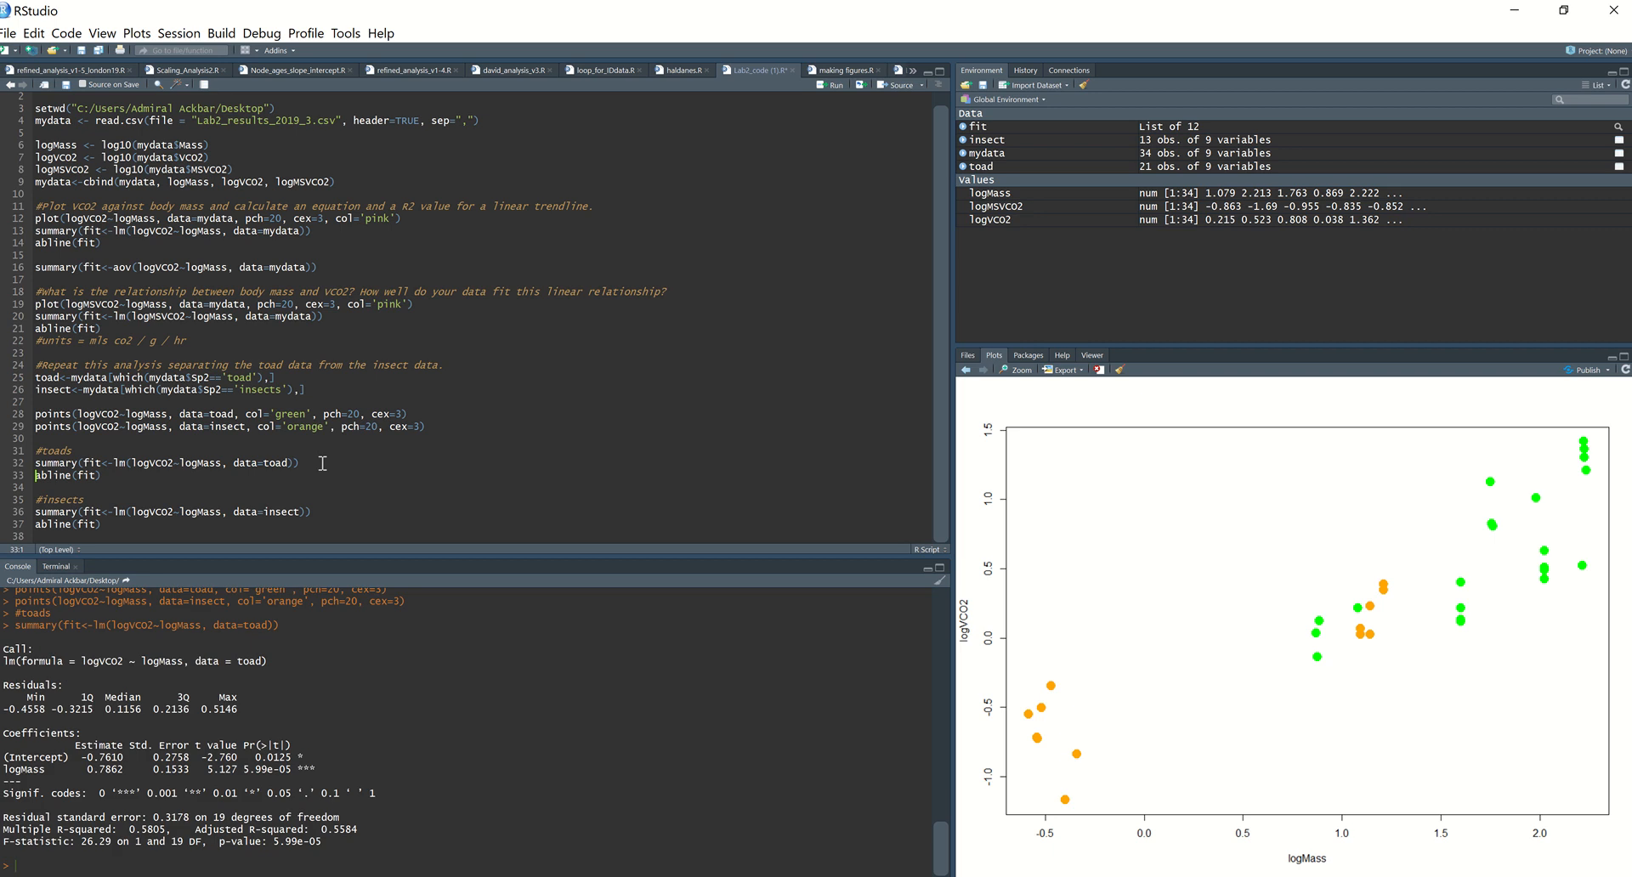
left_click(96, 477)
type(", col='green")
key("ctrl+Return")
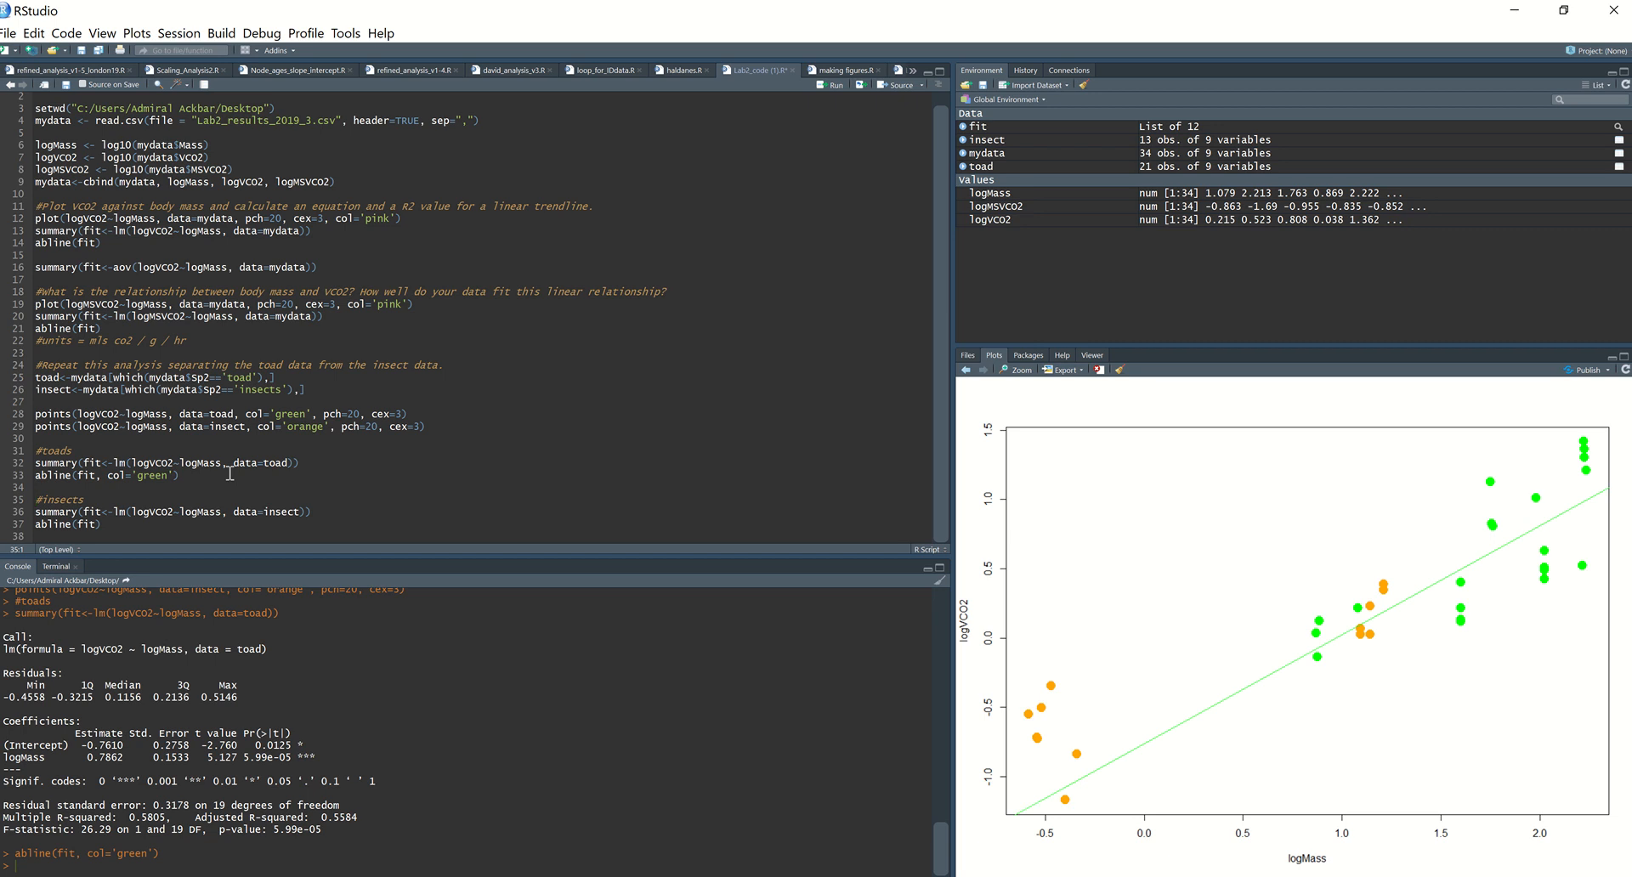
left_click_drag(87, 756, 126, 758)
Step: Run the insect model summary, add col='orange' to its abline call on line 37 and run it
left_click(325, 511)
key("ctrl+Return")
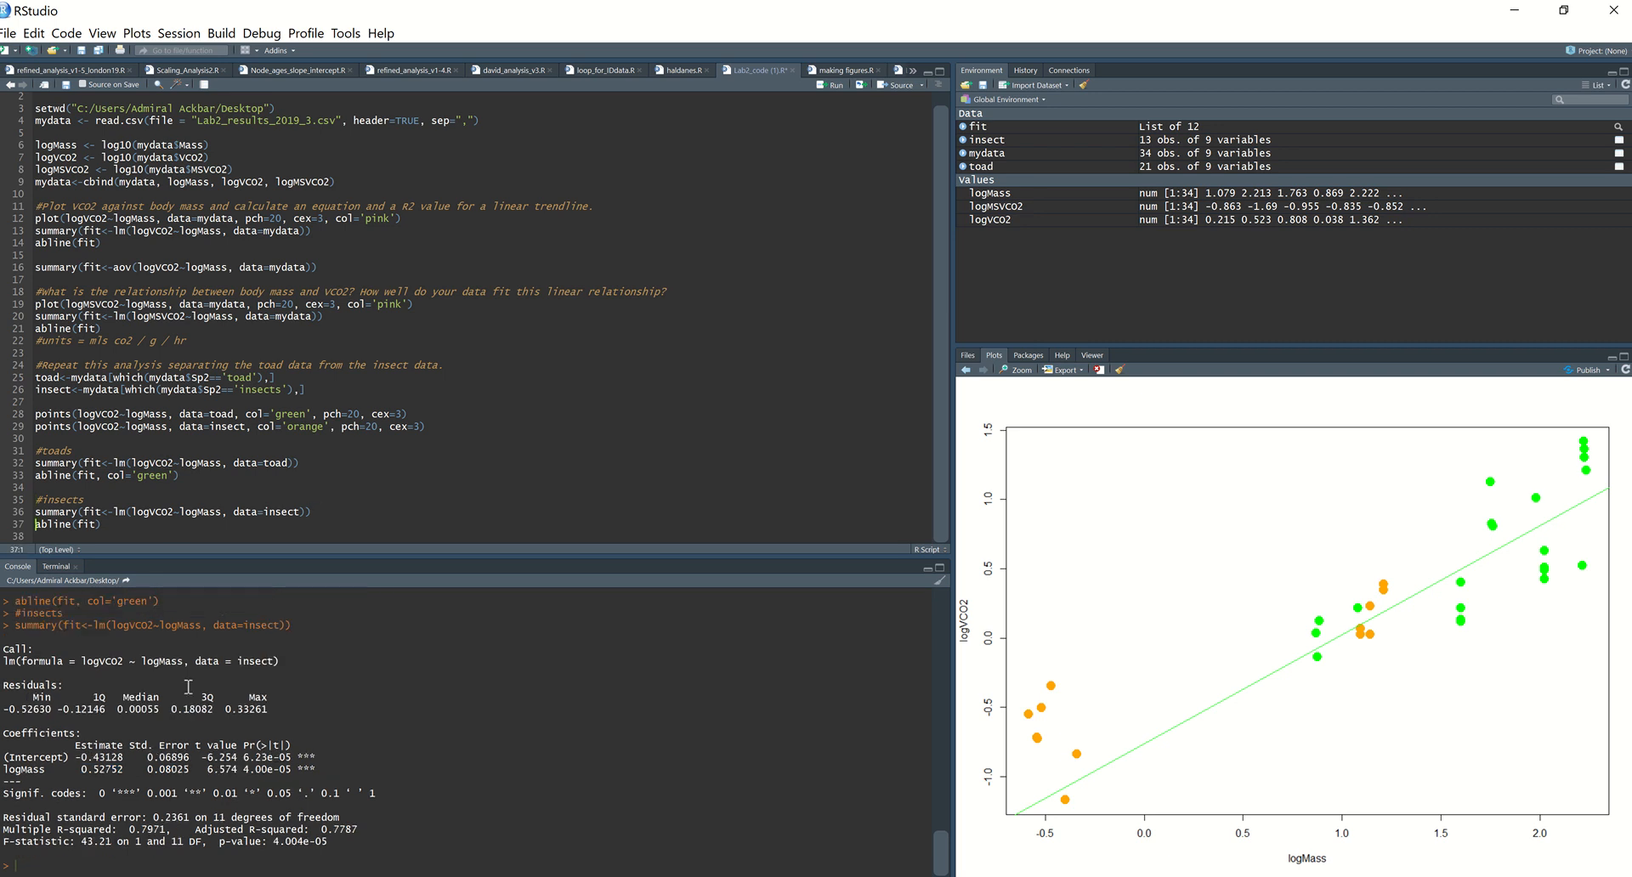
left_click(96, 525)
type(", col='orange")
key("ctrl+Return")
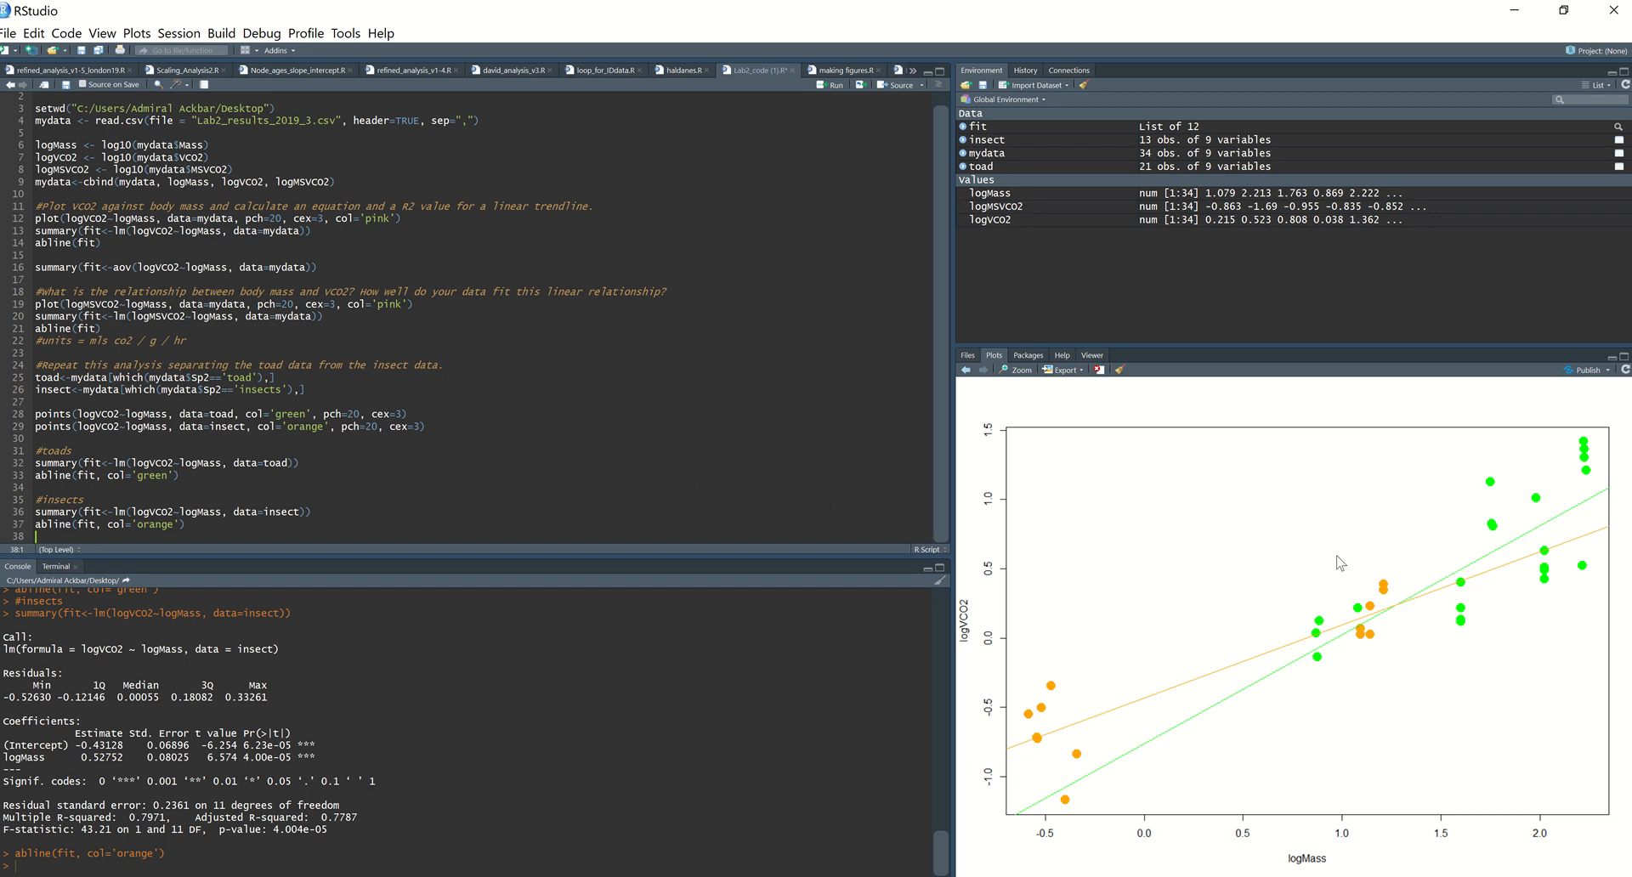
Step: Add ylab='mls CO2 / hr' to the plot call on line 12 and run it
left_click(224, 525)
scroll(265, 493, "up", 1)
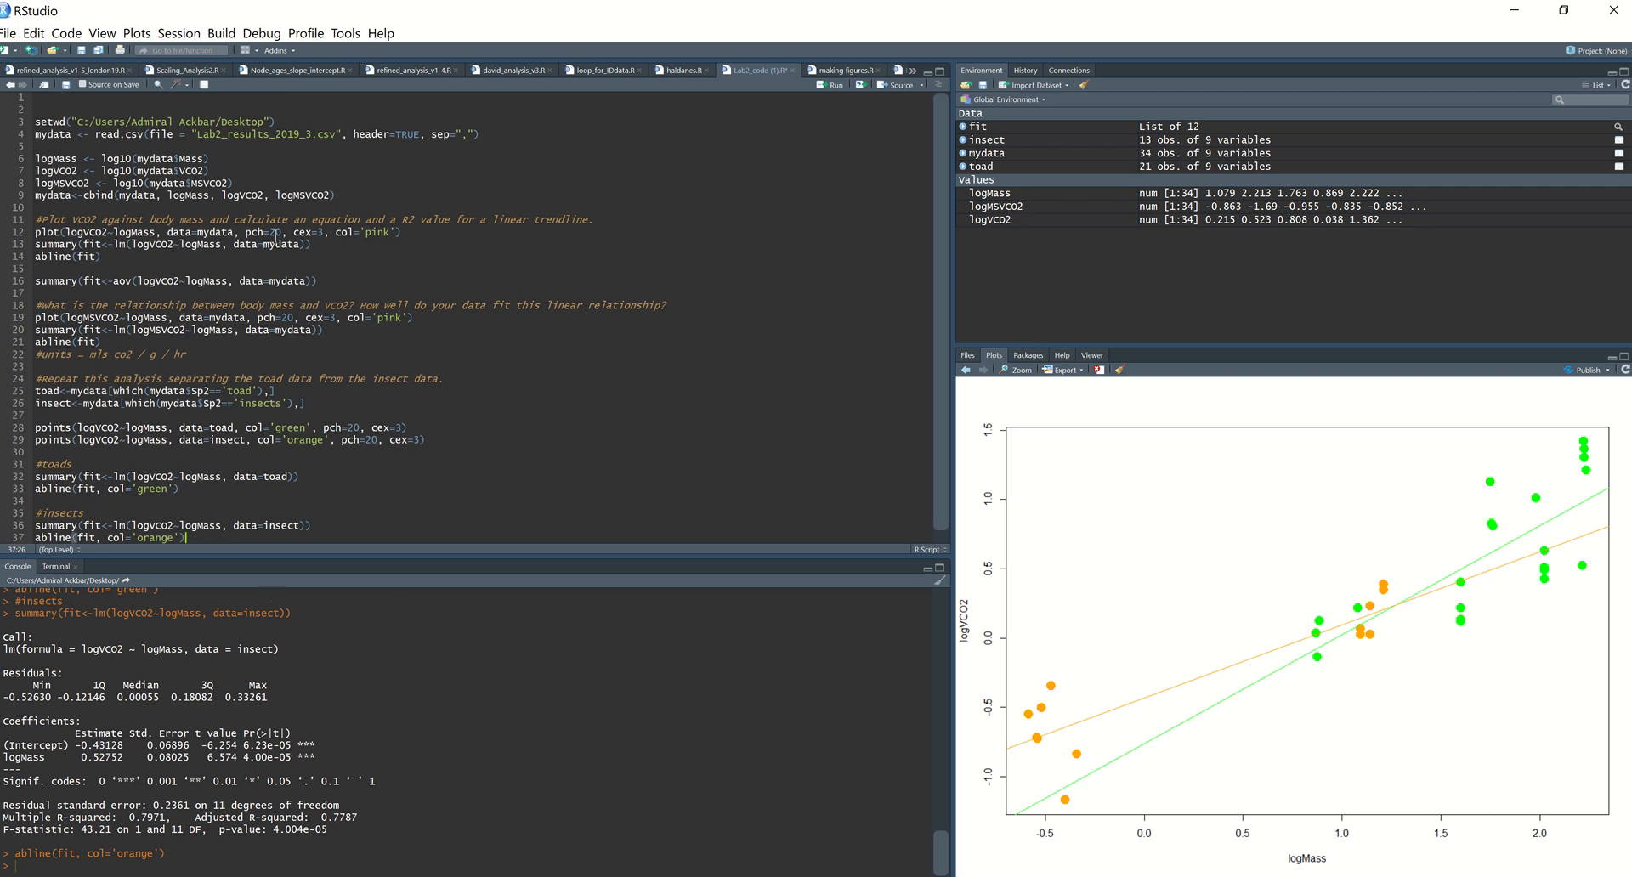
left_click(395, 232)
type(", ")
type("l")
type("lab")
type("='")
type("V")
type("Co2")
type(" ml")
key("BackSpace")
key("BackSpace")
key("BackSpace")
key("BackSpace")
key("BackSpace")
key("BackSpace")
key("BackSpace")
type("mls co")
key("BackSpace")
type("O2 / hr")
left_click(566, 231)
key("ctrl+Return")
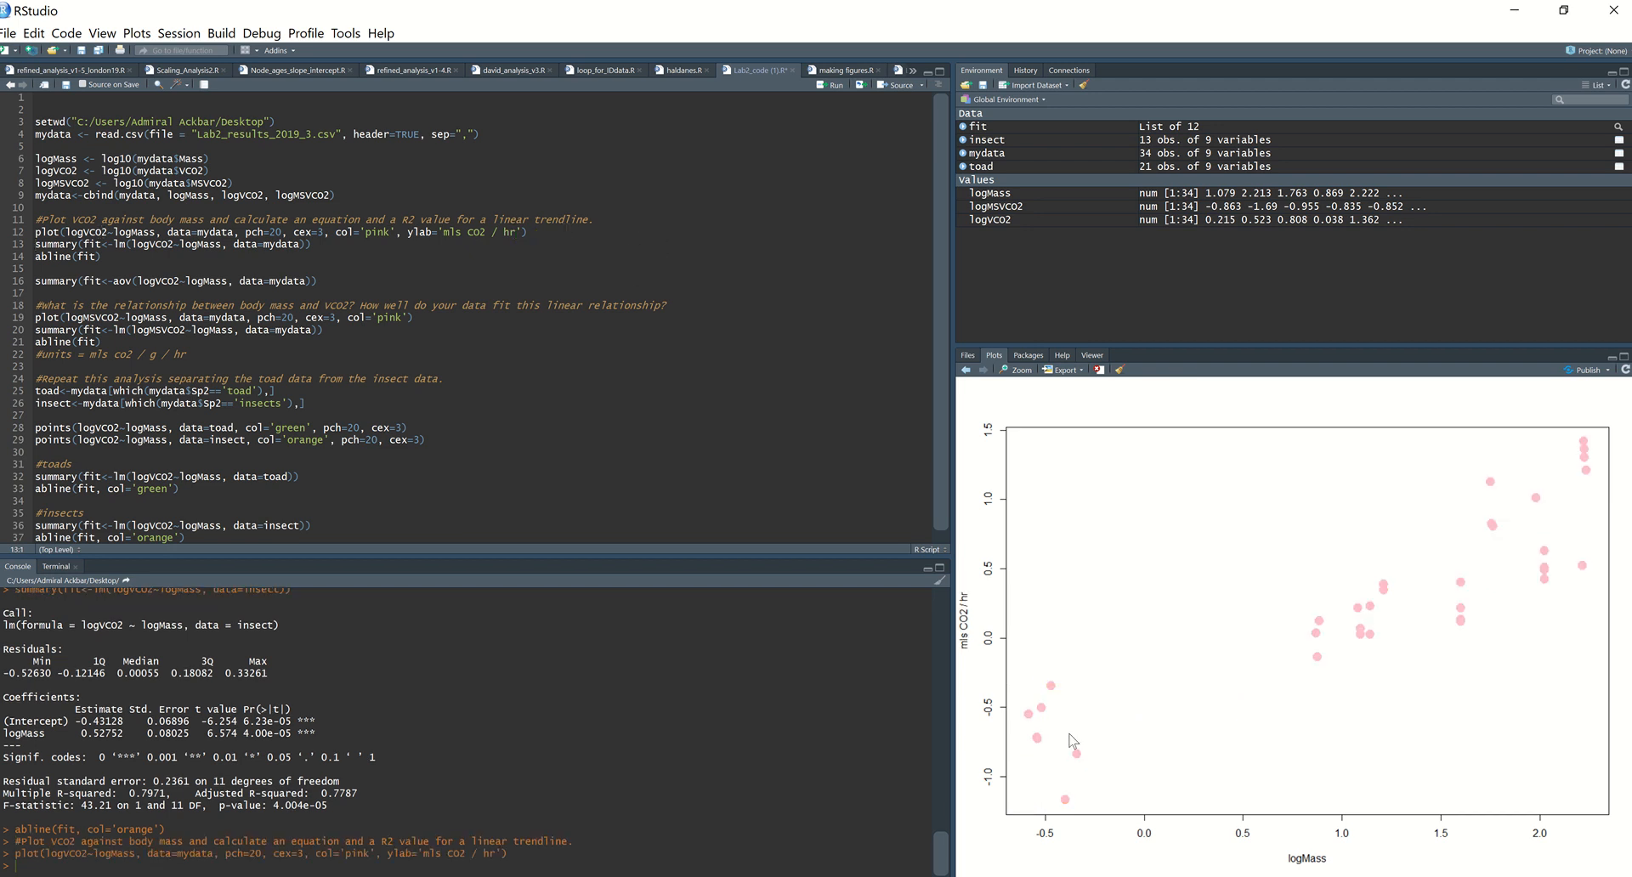
Step: Add xlab='Body mass (g)' to the plot call on line 12 and run it
left_click(521, 232)
type(", xlab='Body mass (g)")
key("ctrl+Return")
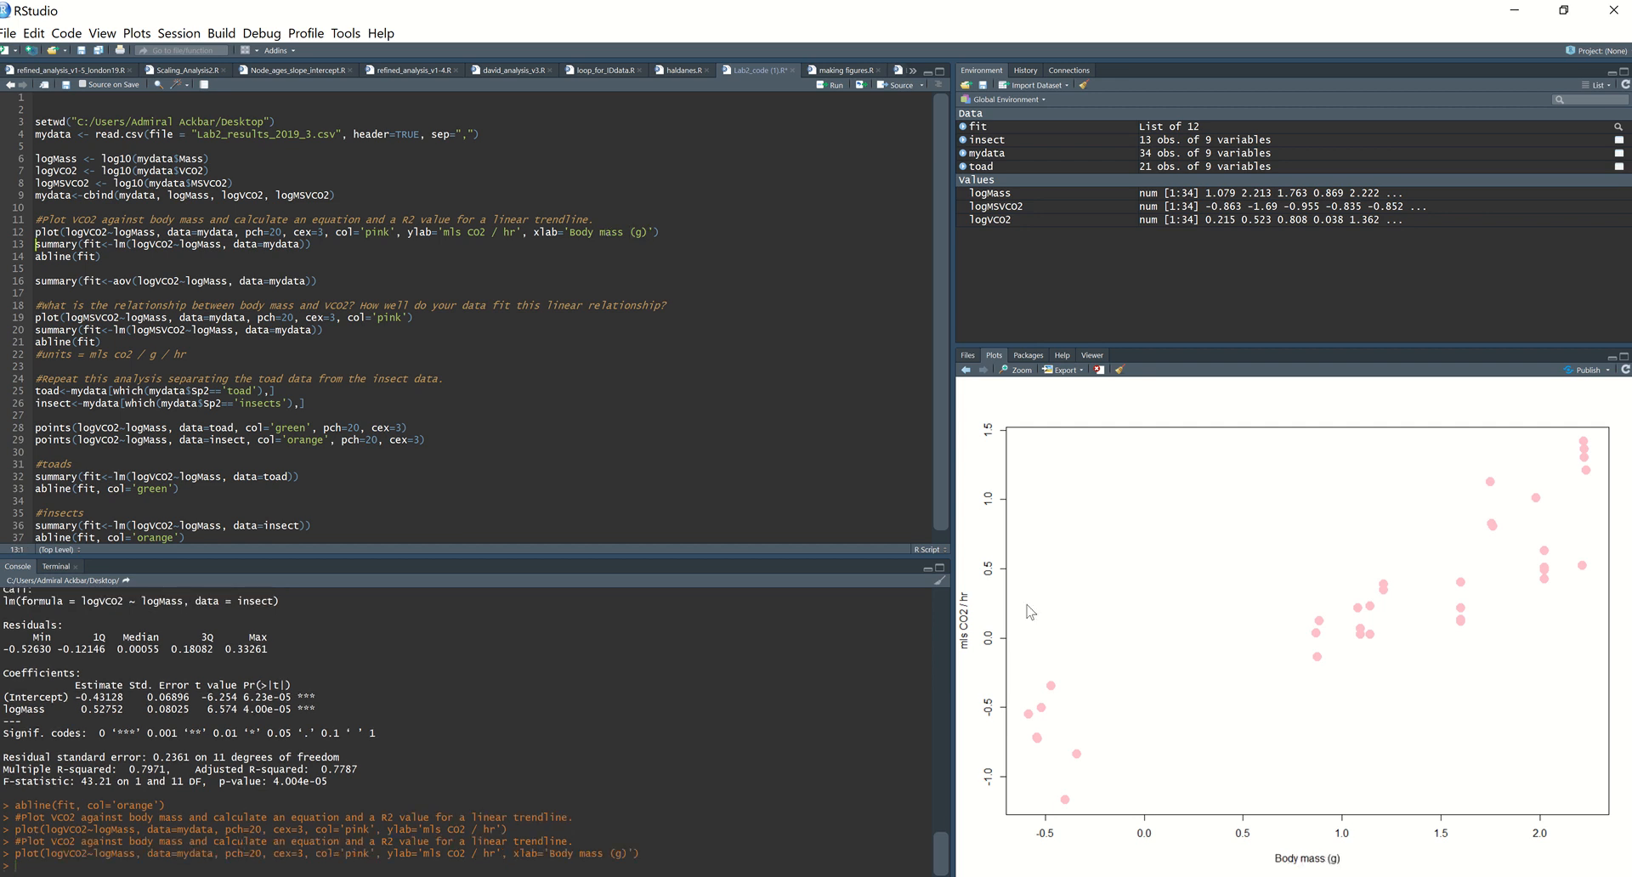
Step: Add main='Metabolic rates' as the title in the plot call on line 12 and run it
left_click(652, 233)
type(", main")
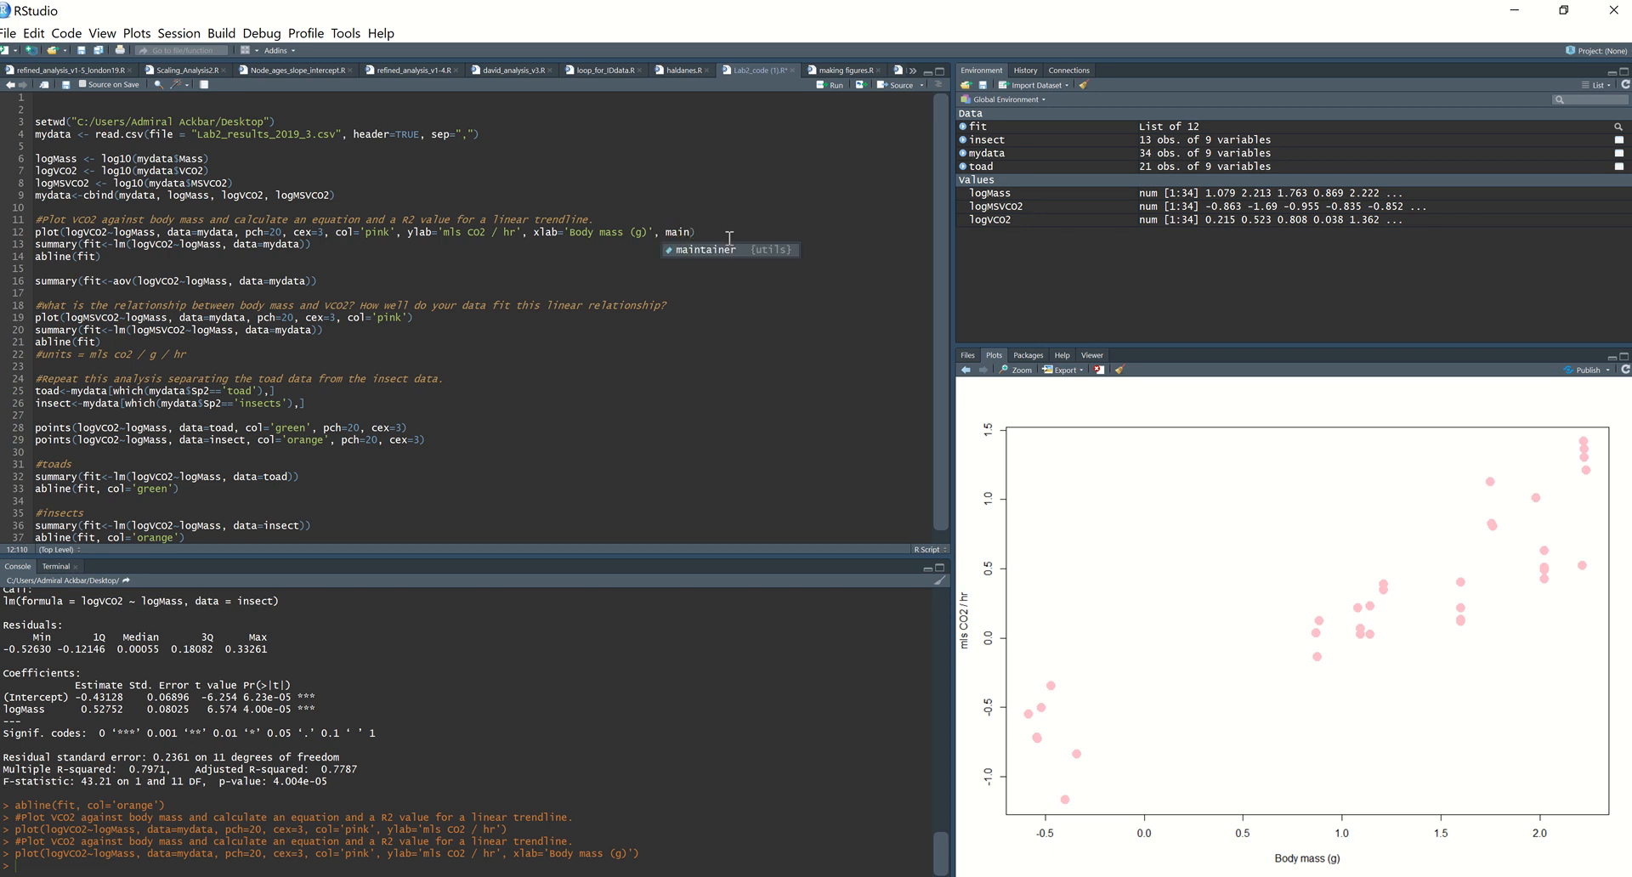
type("=")
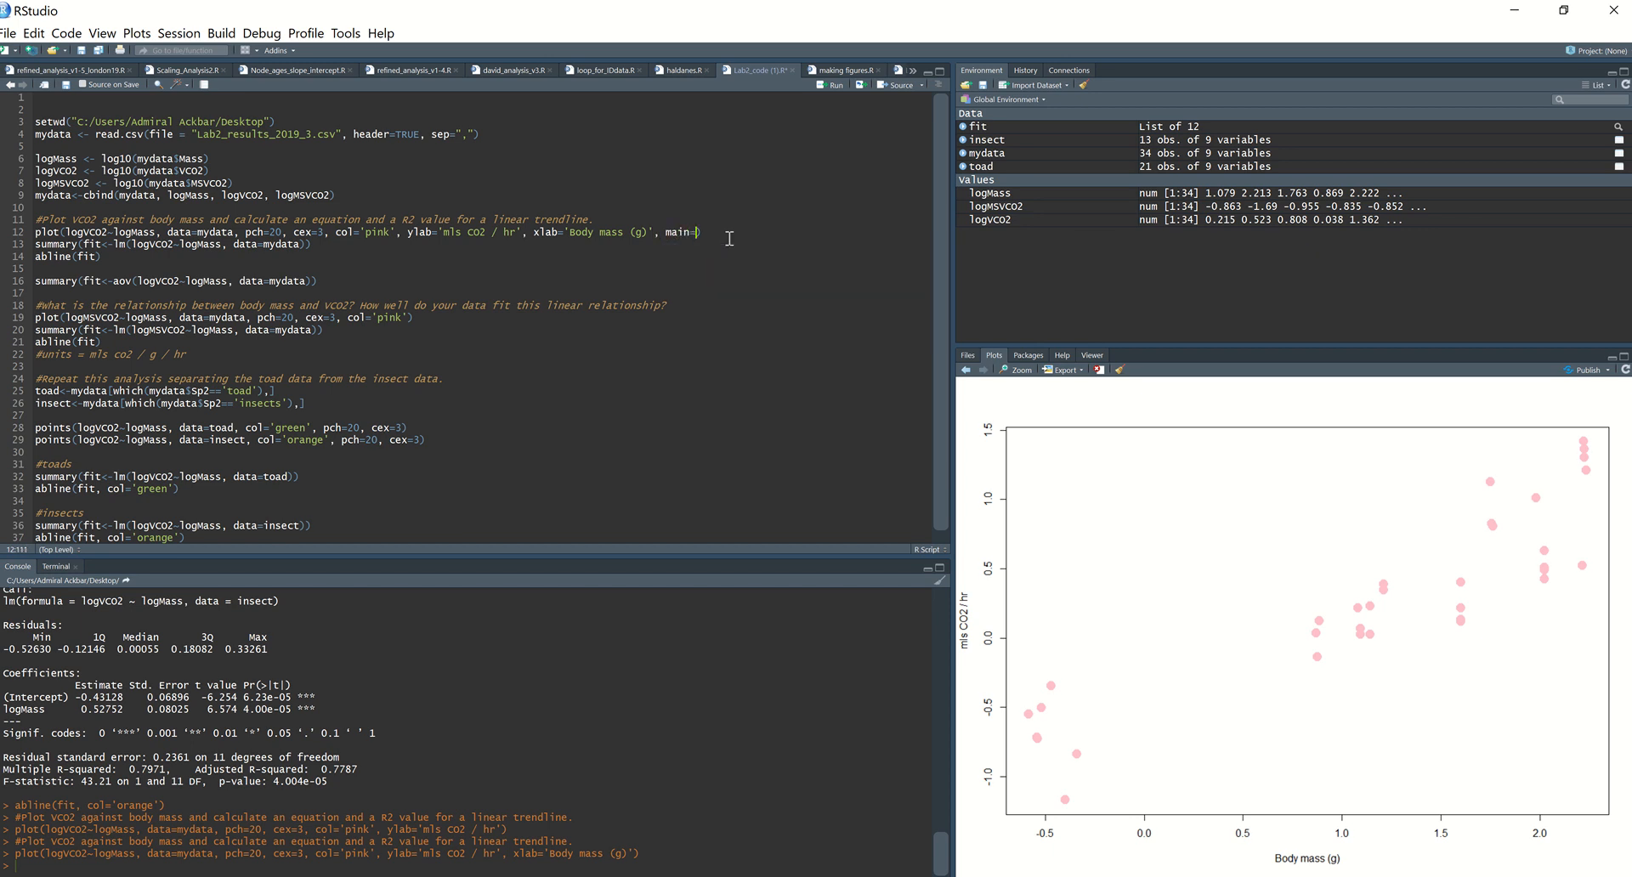
type("'Metabolic rates")
key("ctrl+Return")
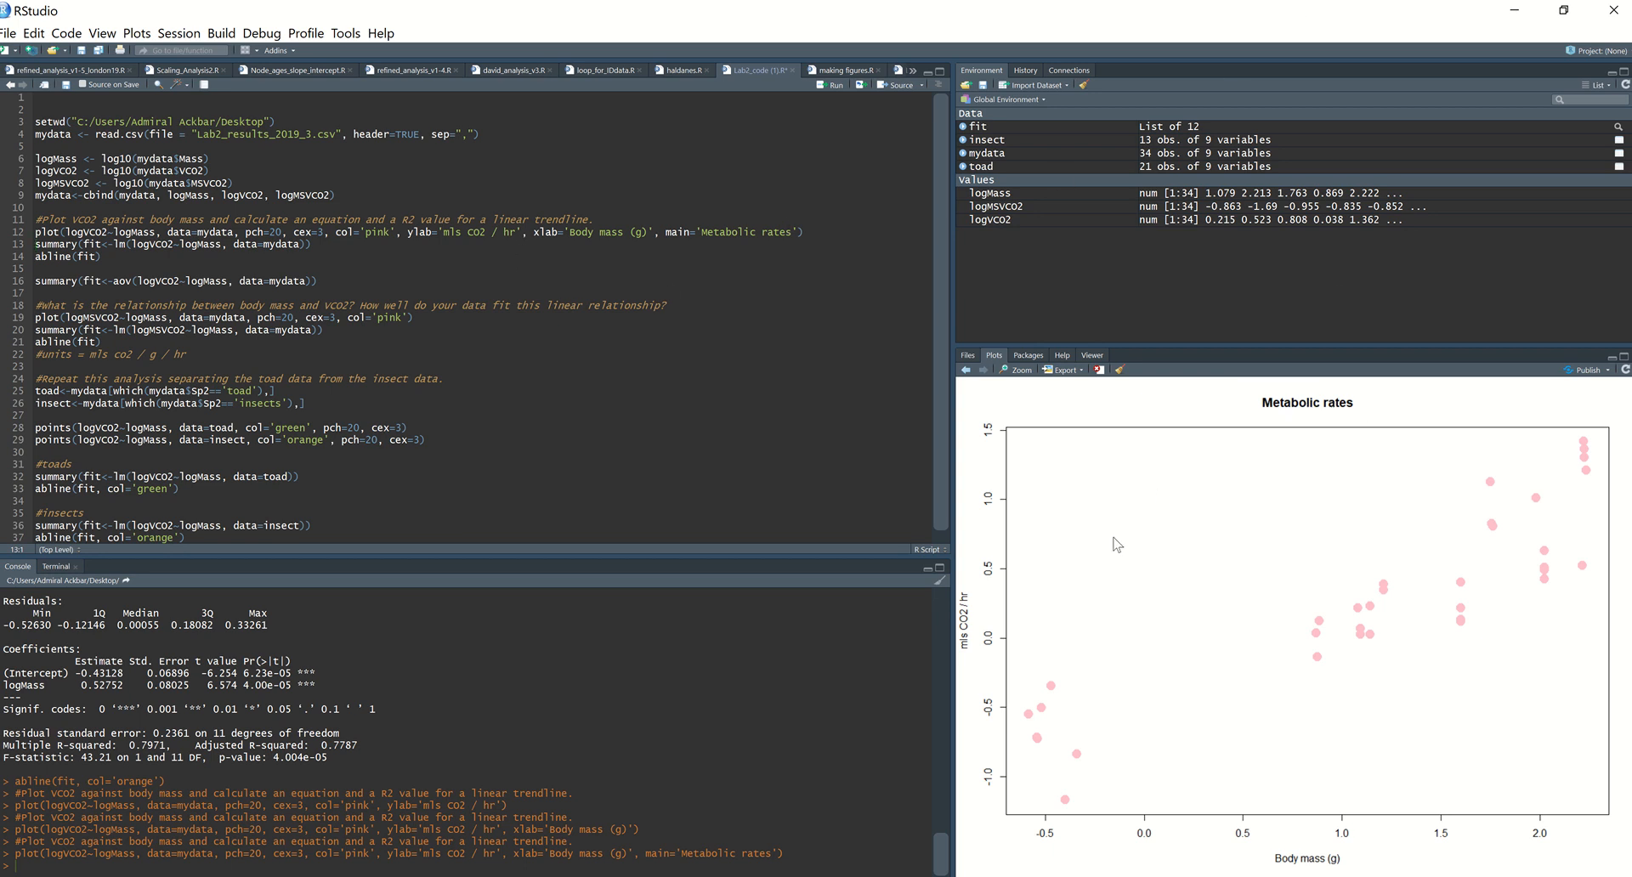
Step: Run lines 28 and 29 to overlay the green toad and orange insect points on the titled plot
left_click(461, 427)
key("ctrl+Return")
left_click(460, 439)
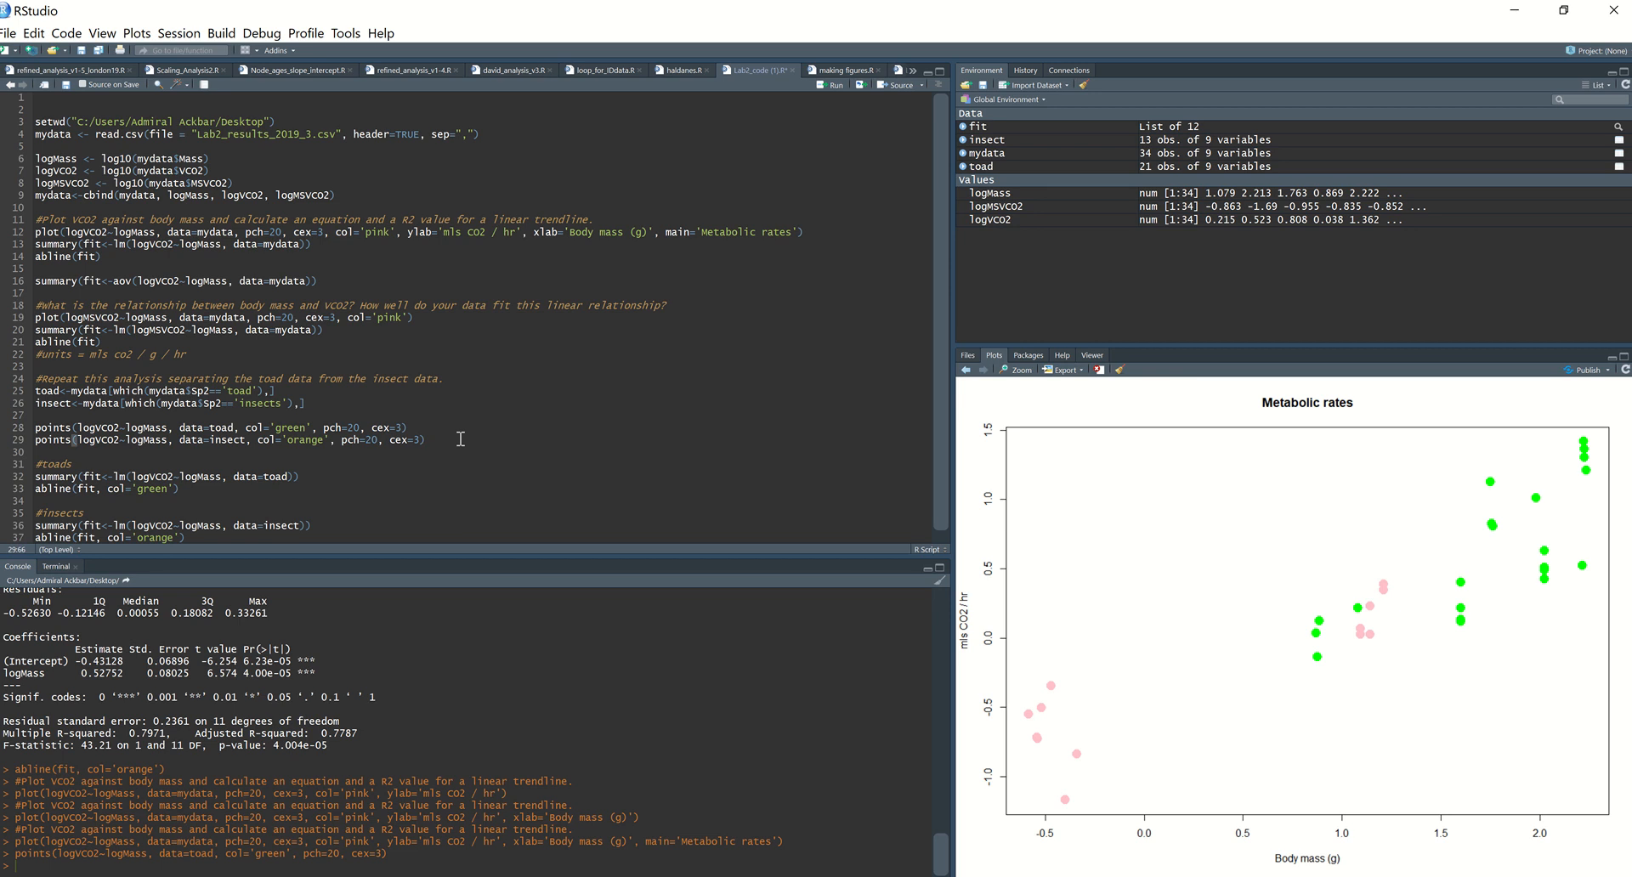
key("ctrl+Return")
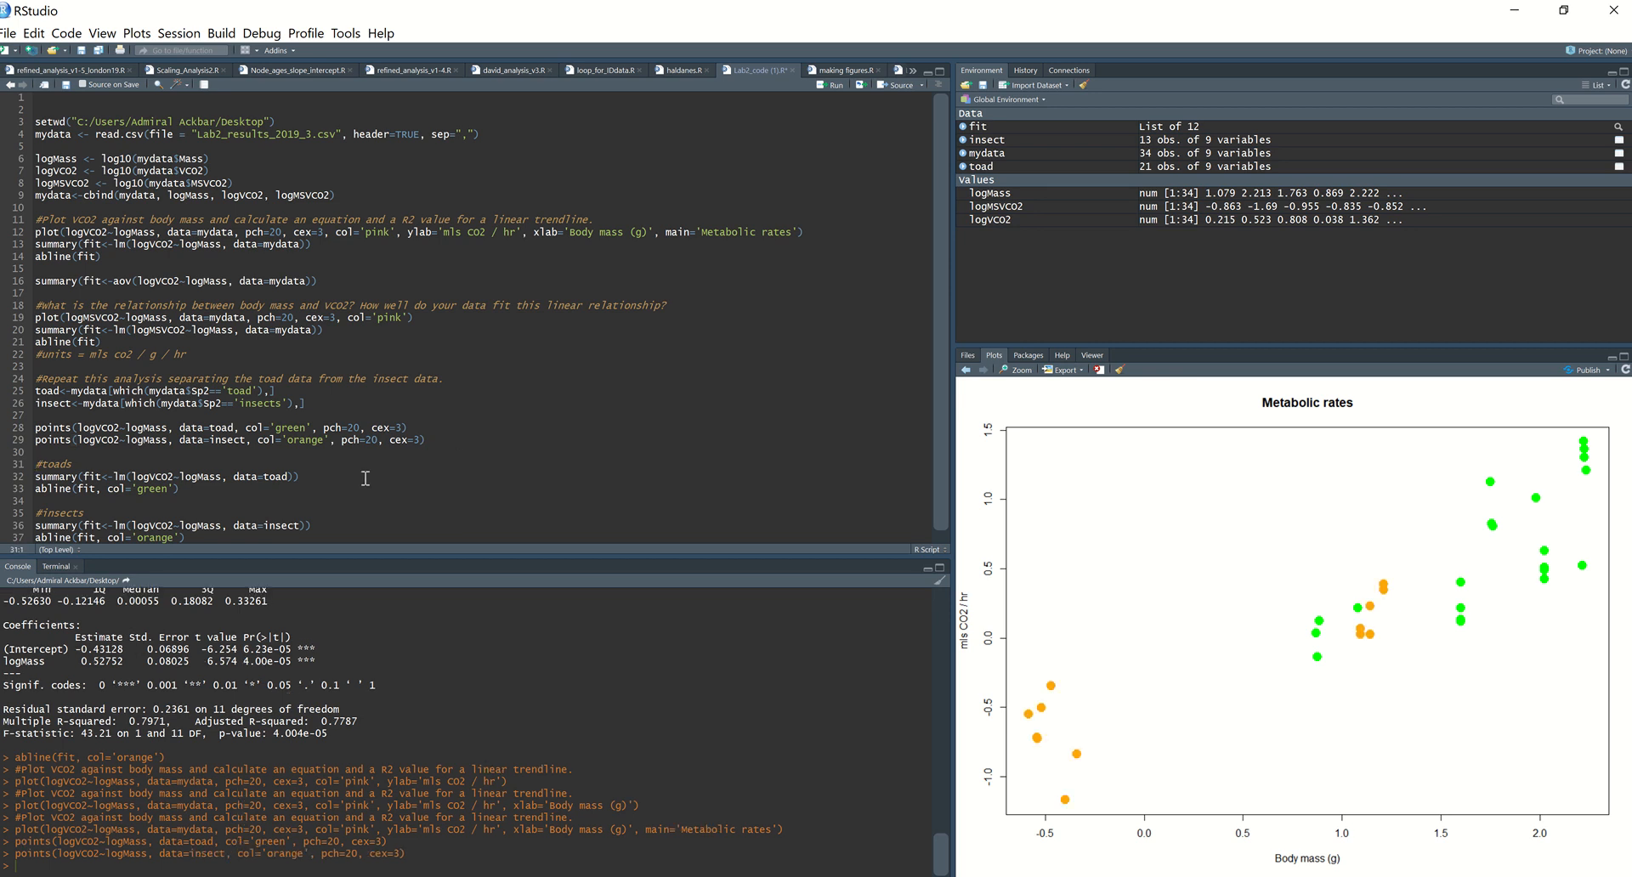
Step: Run the toad and insect abline code from line 33 onward, including the insect model summary, to redraw both regression lines
scroll(366, 478, "down", 1)
left_click(311, 472)
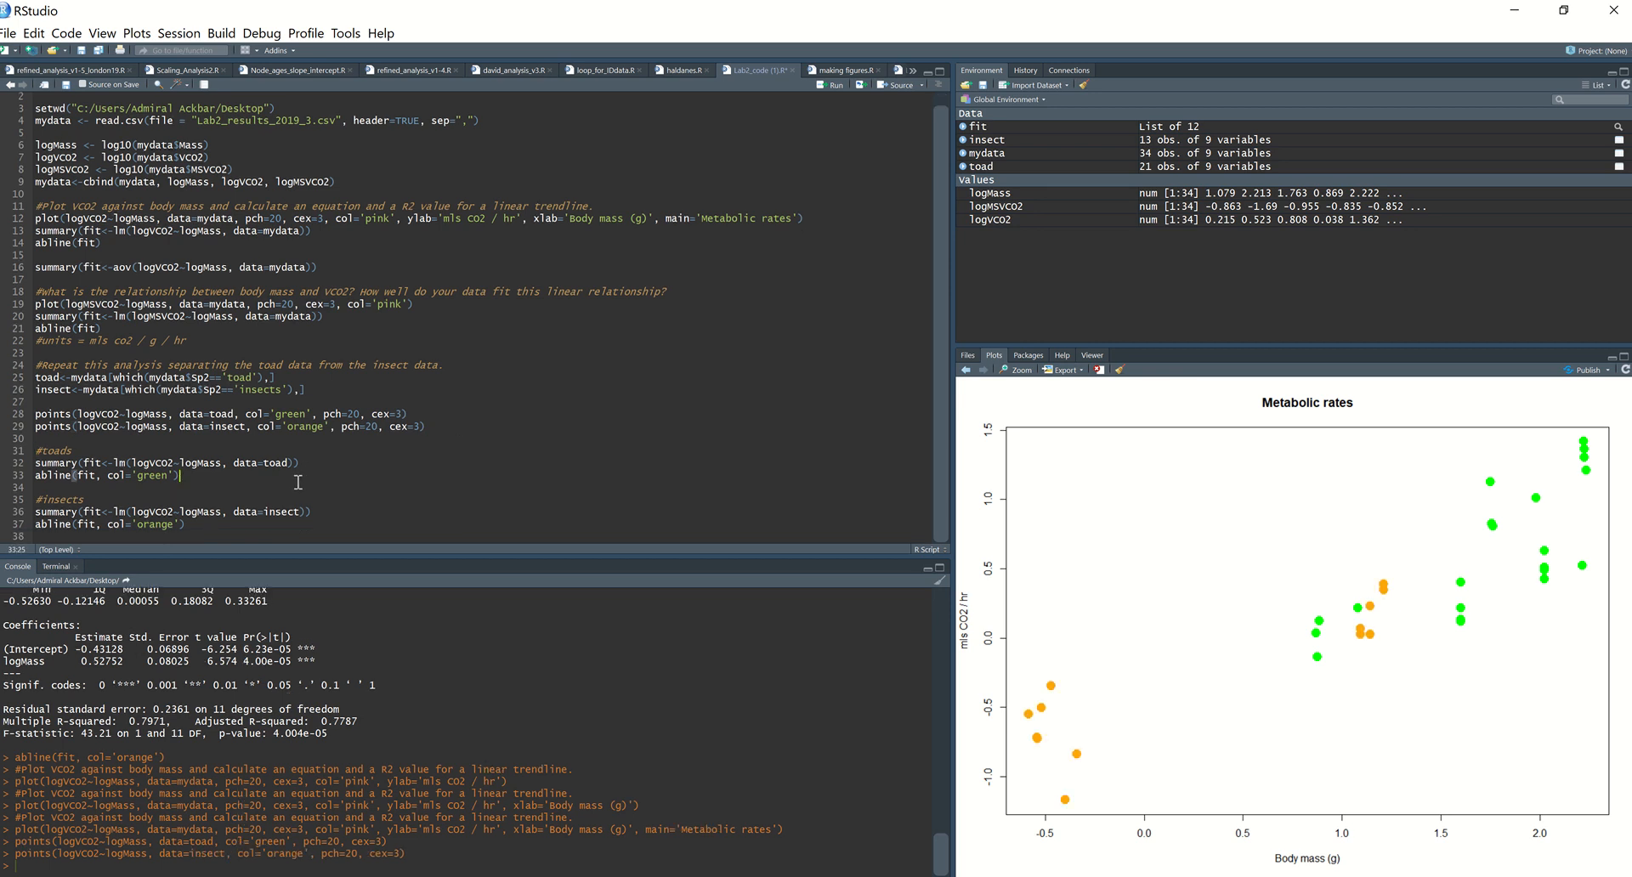
key("ctrl+Return")
key("ctrl+Return")
key("ctrl+Return")
key("ctrl+Return")
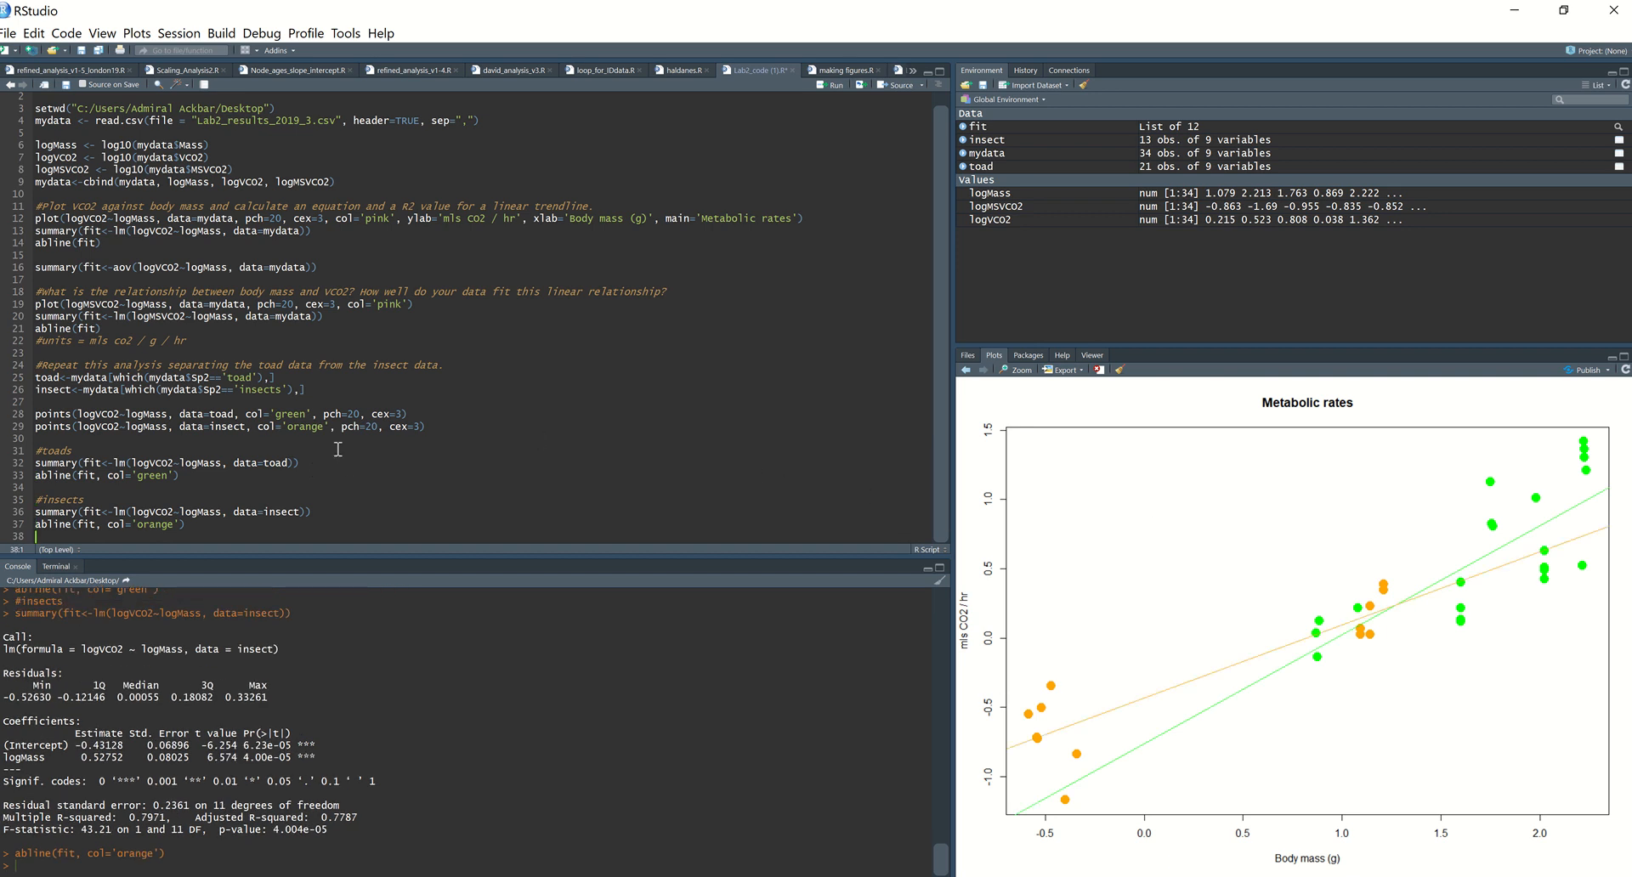
left_click(478, 431)
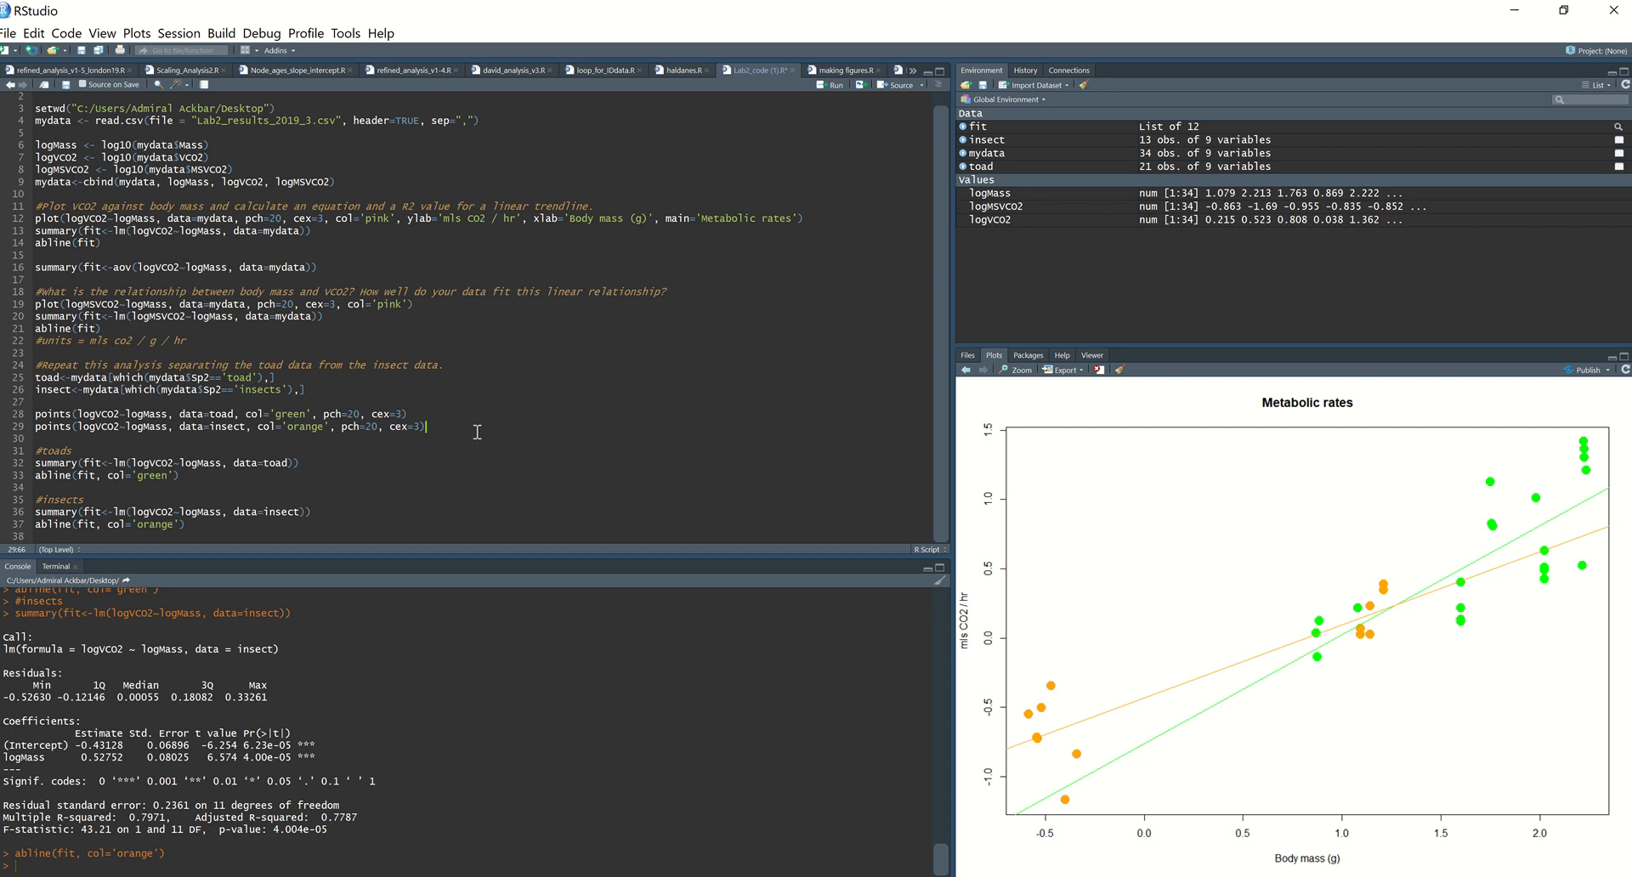